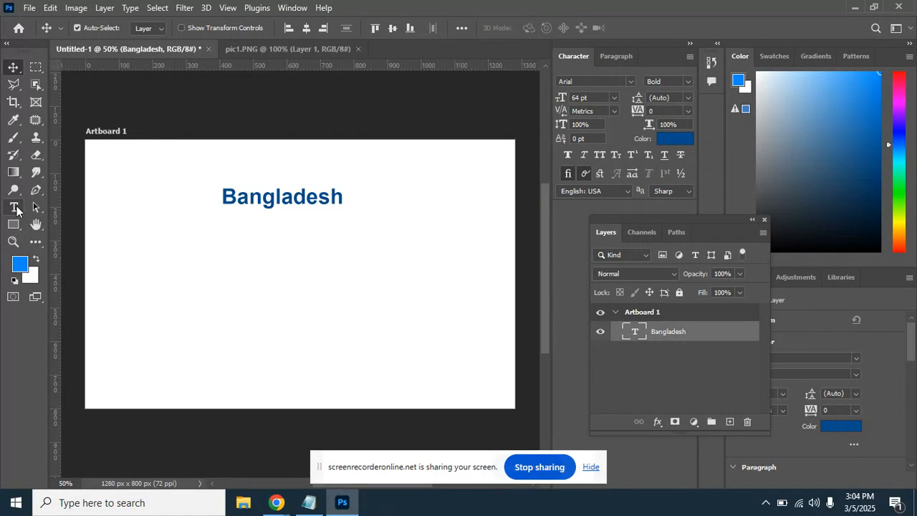
# Examine the character and paragraph formatting options available for the Bangladesh text.
pyautogui.click(13, 207)
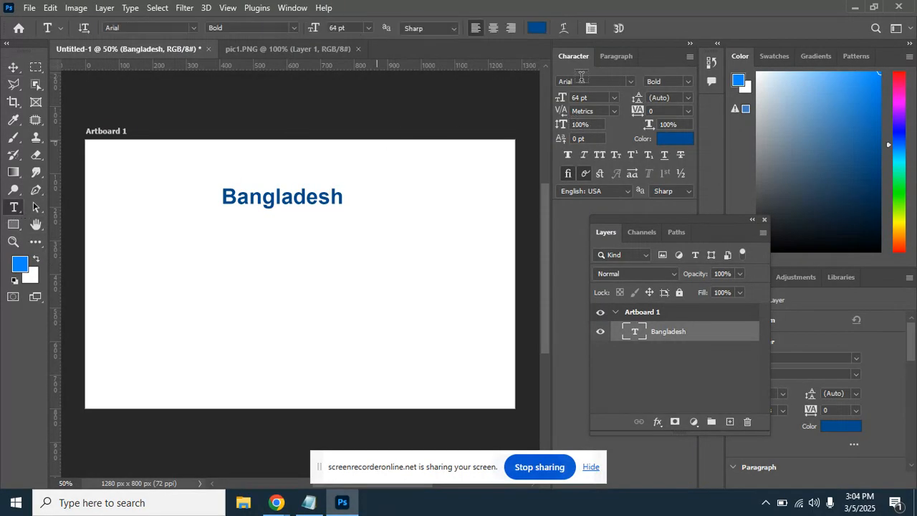
pyautogui.click(590, 28)
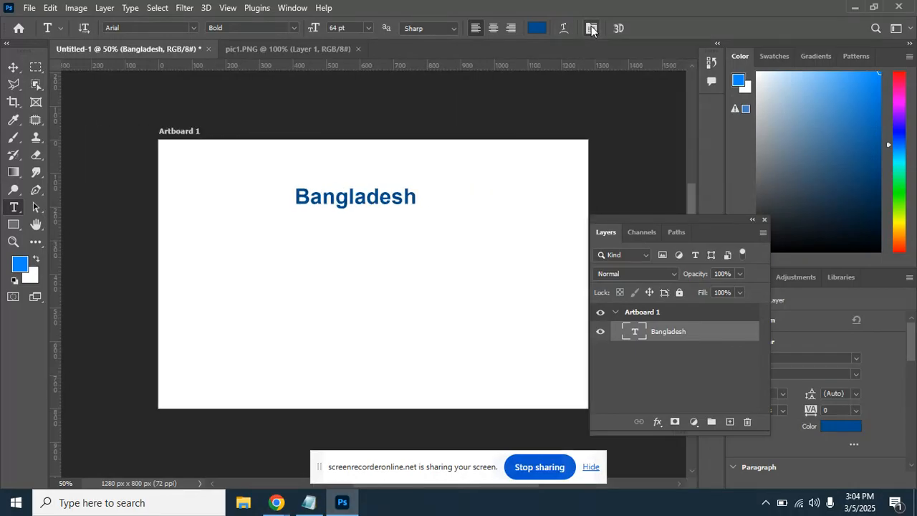
pyautogui.click(591, 29)
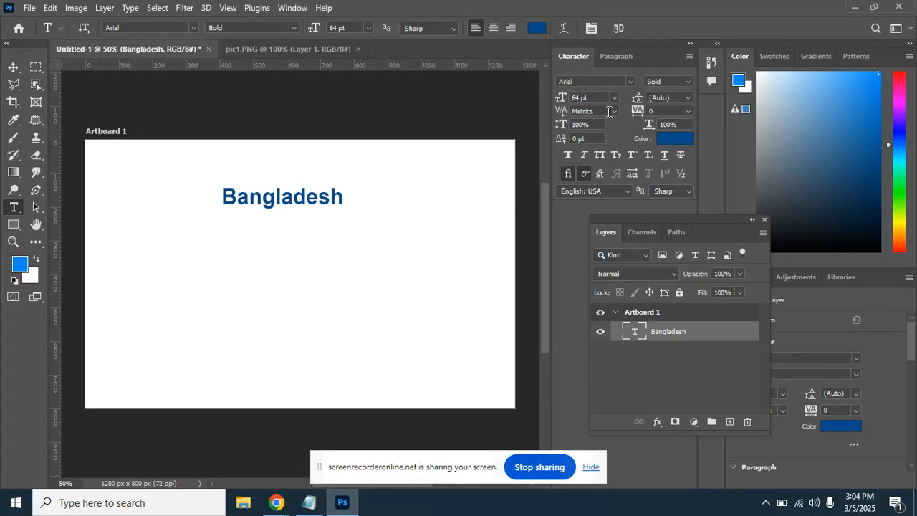
pyautogui.click(618, 62)
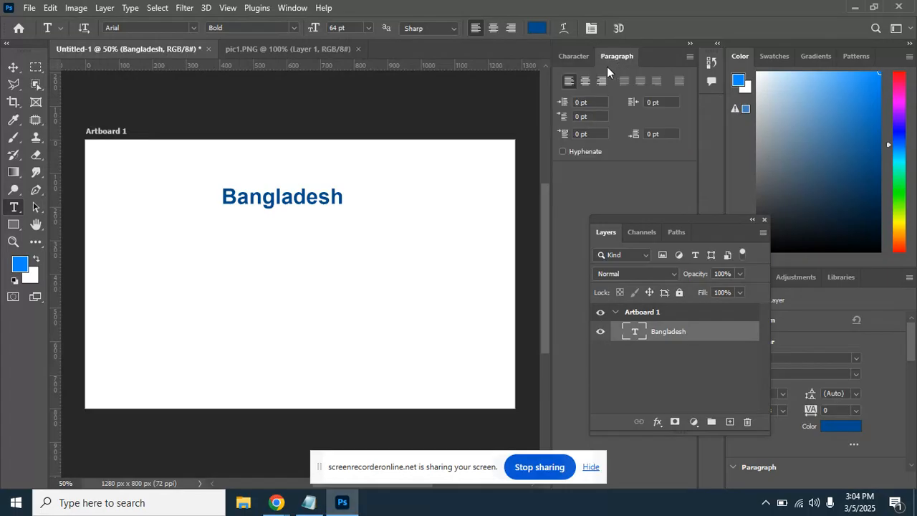
pyautogui.click(586, 29)
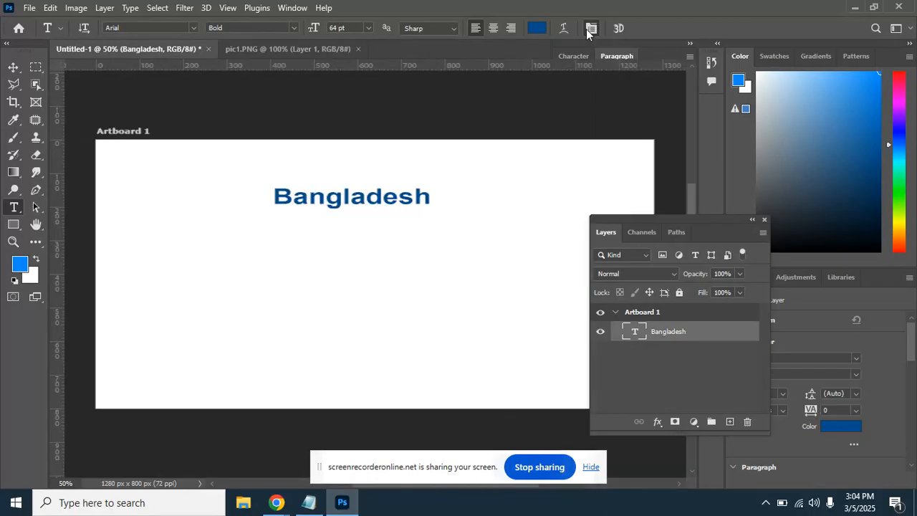
pyautogui.click(591, 28)
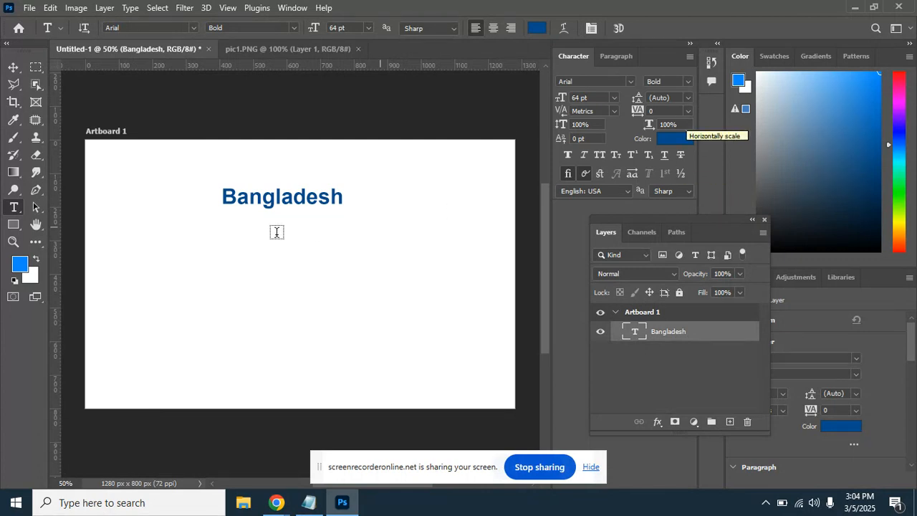
# Set the Bangladesh text's font size to 200 pt and move it about 318 px left and 46 px down.
pyautogui.click(580, 98)
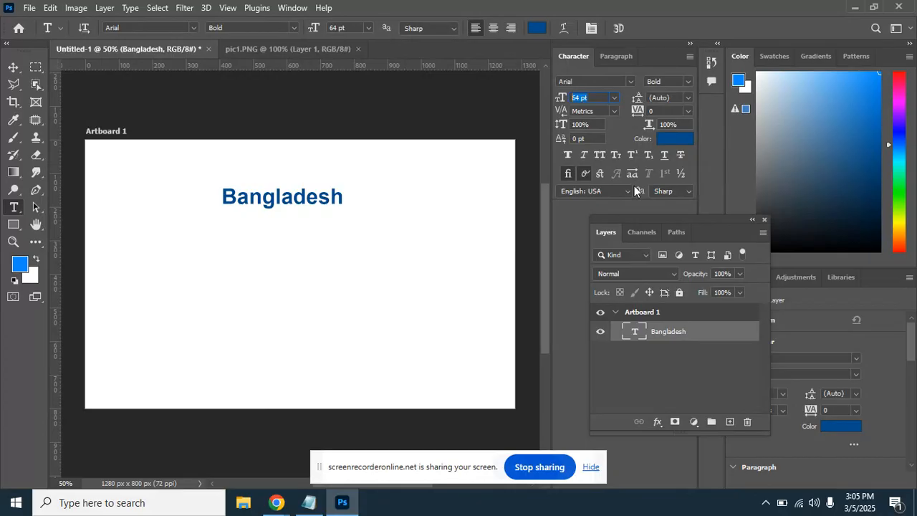
pyautogui.write('200')
pyautogui.press('Return')
pyautogui.click(13, 67)
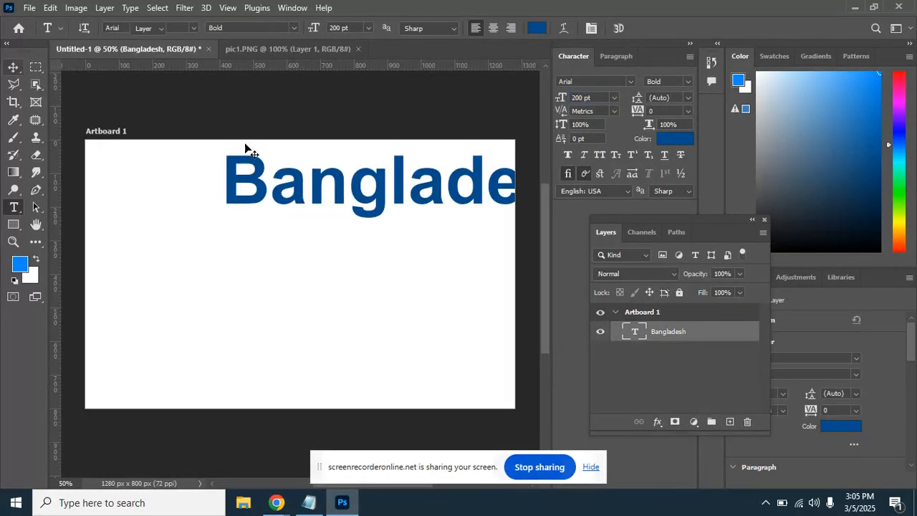
pyautogui.moveTo(383, 185); pyautogui.dragTo(274, 202)
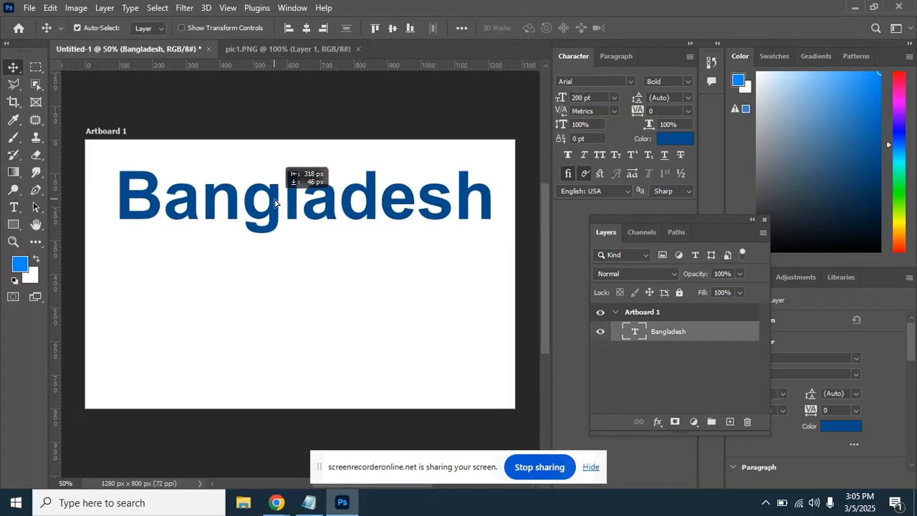
# Reduce the Bangladesh text to 150 pt and reposition it near the top centre of the artboard.
pyautogui.click(562, 97)
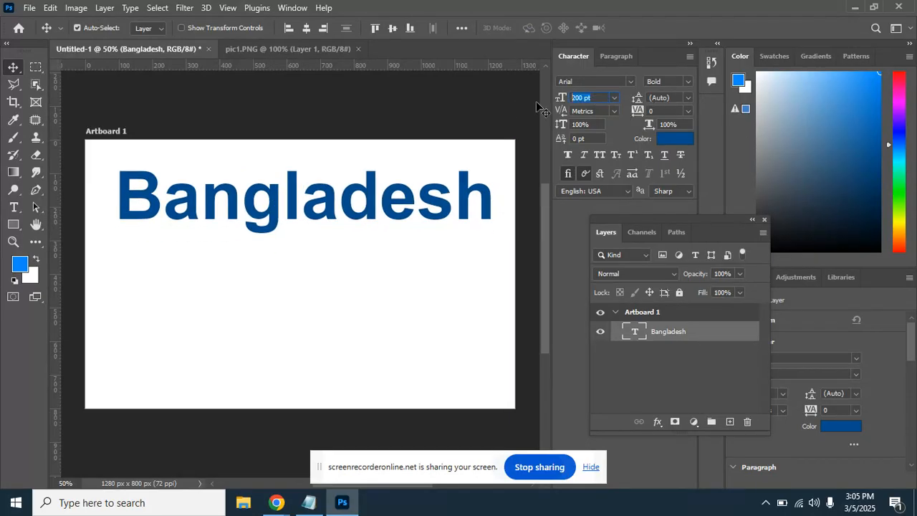
pyautogui.write('150')
pyautogui.press('Return')
pyautogui.moveTo(357, 202); pyautogui.dragTo(398, 192)
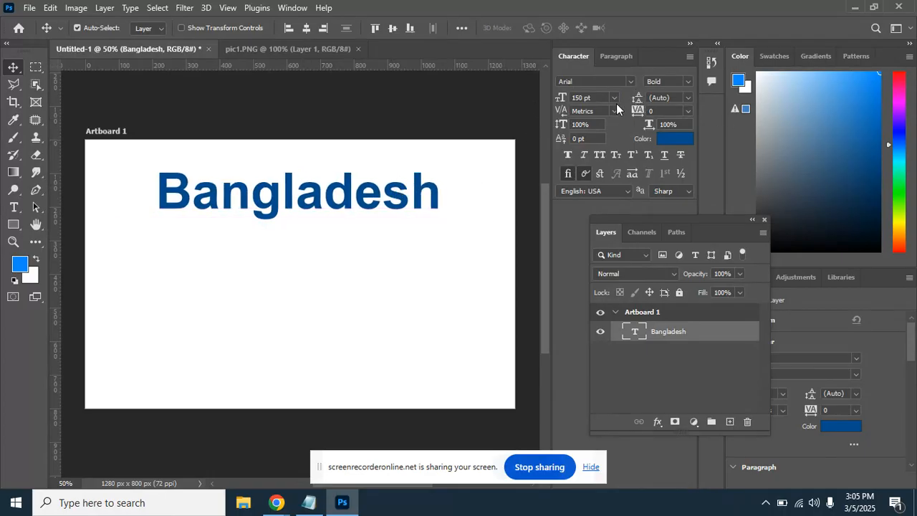
# Apply All Caps to the Bangladesh text and shift it left so the whole word fits on the artboard.
pyautogui.click(689, 58)
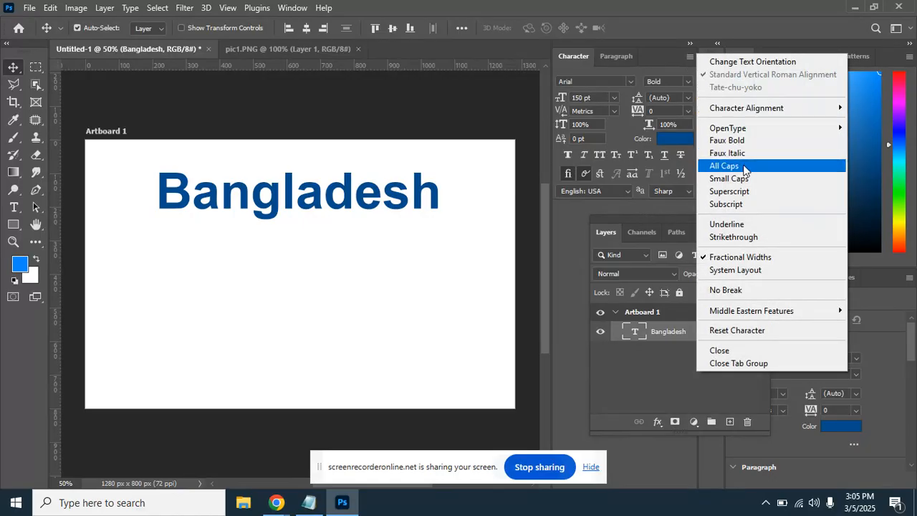
pyautogui.click(668, 66)
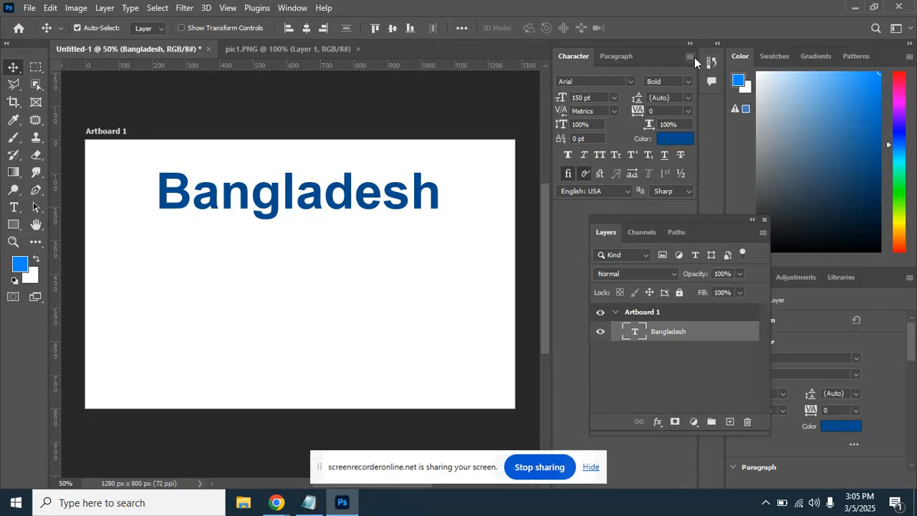
pyautogui.click(694, 58)
pyautogui.moveTo(753, 129)
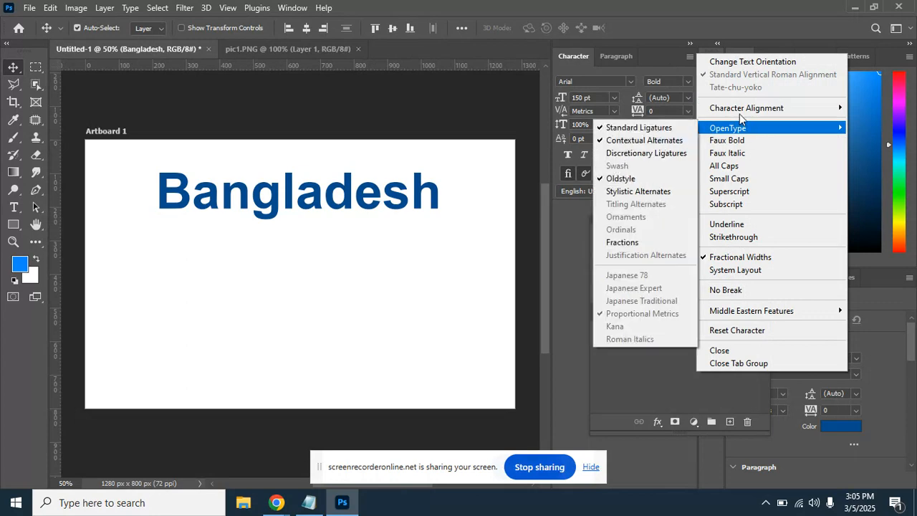
pyautogui.click(693, 56)
pyautogui.click(692, 55)
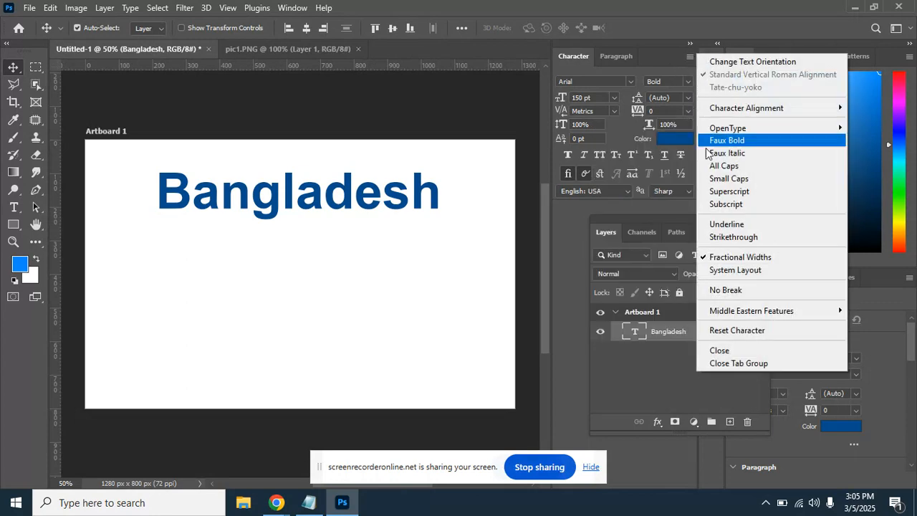
pyautogui.click(728, 164)
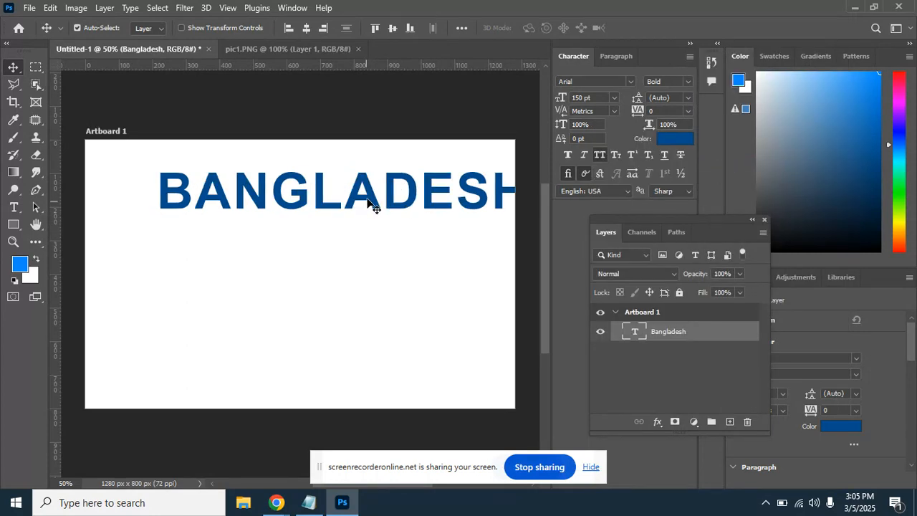
pyautogui.moveTo(368, 200); pyautogui.dragTo(332, 201)
# Copy a rectangular area of about 594 by 351 px from pic1.PNG and paste it into the Untitled-1 artboard.
pyautogui.click(277, 48)
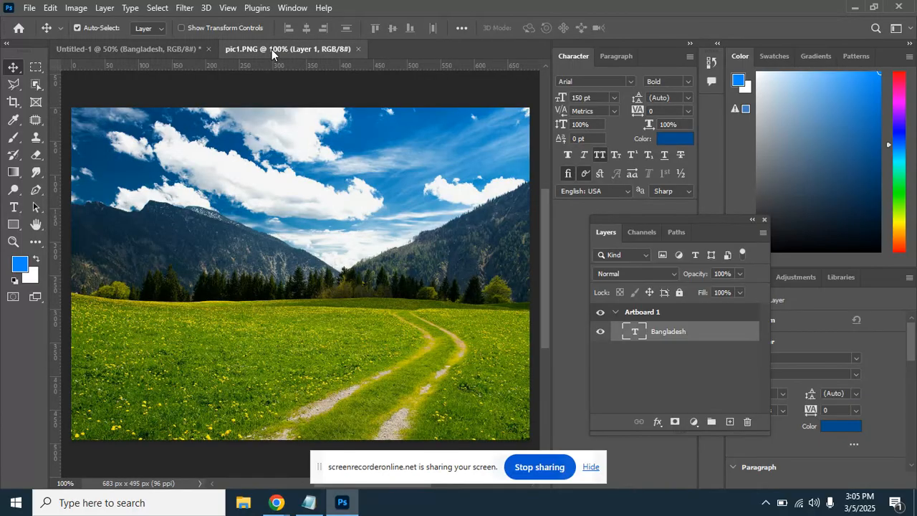
pyautogui.click(35, 68)
pyautogui.moveTo(92, 151); pyautogui.dragTo(488, 384)
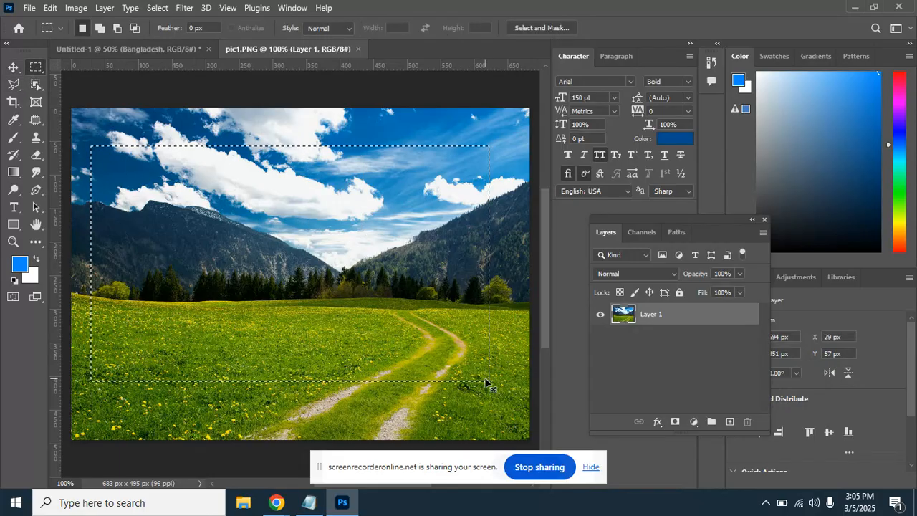
pyautogui.click(161, 45)
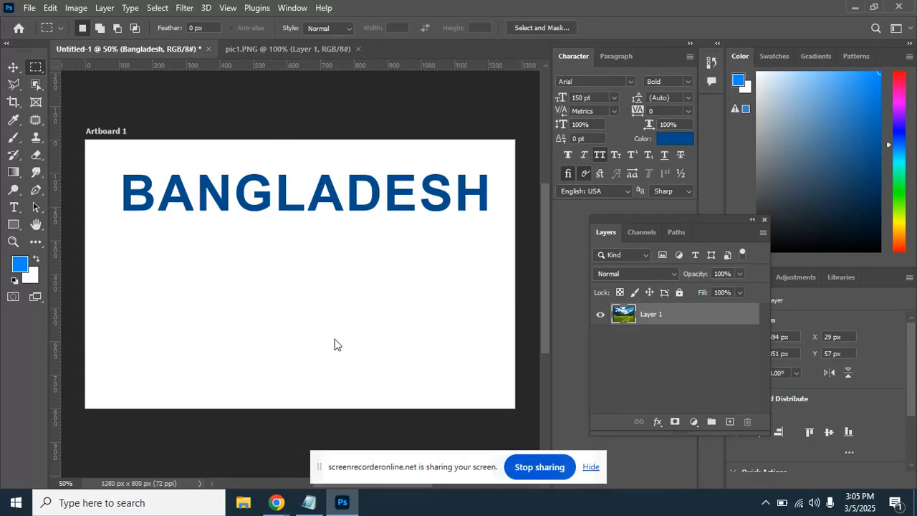
pyautogui.hotkey('ctrl', 'v')
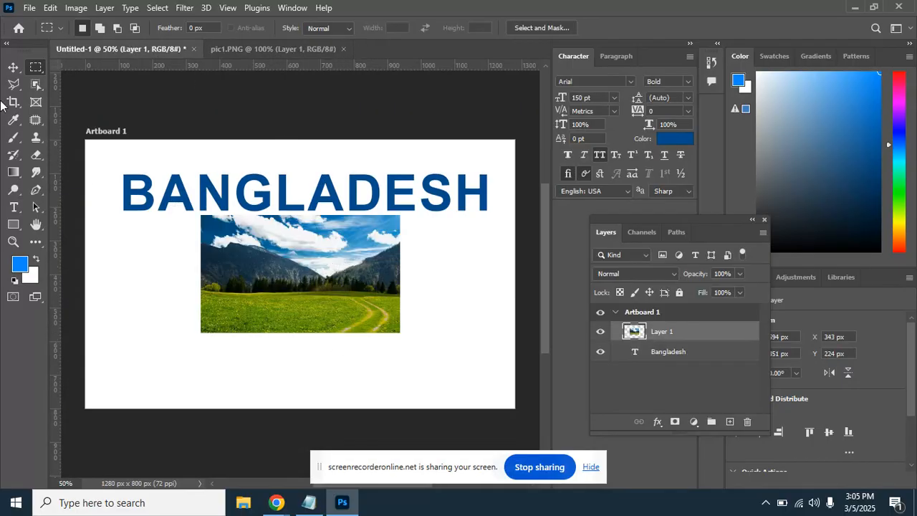
# Move the pasted landscape picture below the left part of the heading, to about X 113 px, Y 276 px.
pyautogui.click(14, 68)
pyautogui.moveTo(342, 284); pyautogui.dragTo(288, 256)
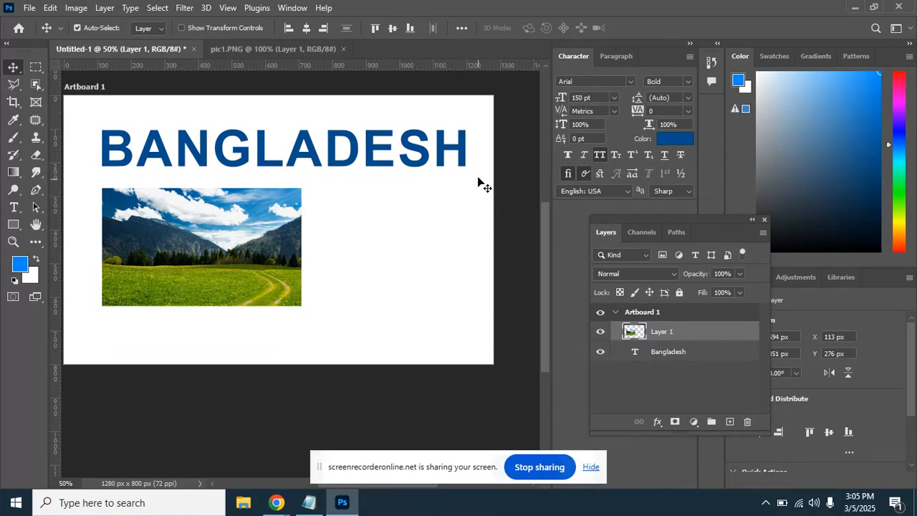
pyautogui.click(388, 155)
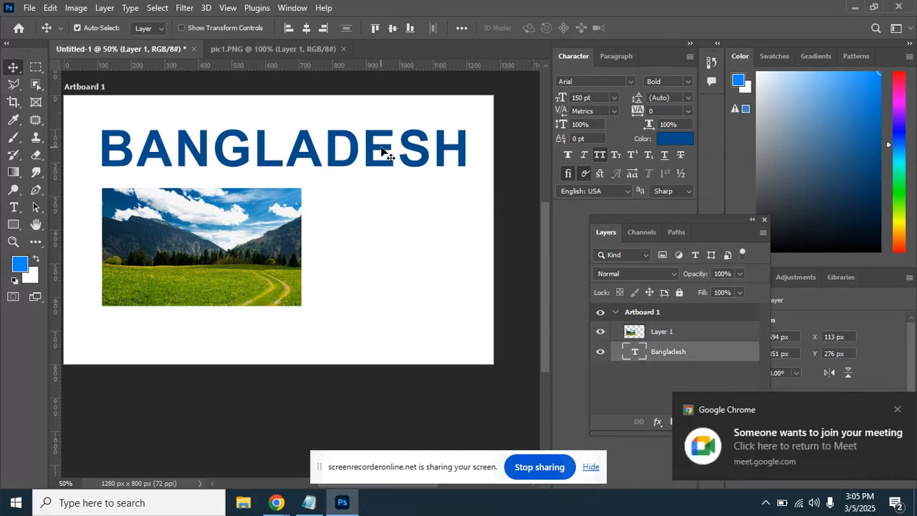
# Switch to Google Meet, admit everyone waiting to join the call, and return to Photoshop.
pyautogui.click(721, 429)
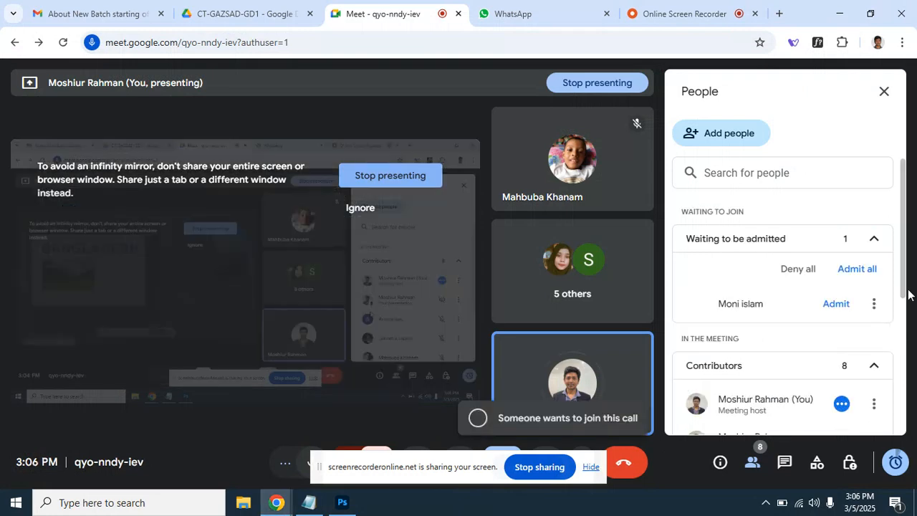
pyautogui.click(853, 272)
pyautogui.click(531, 314)
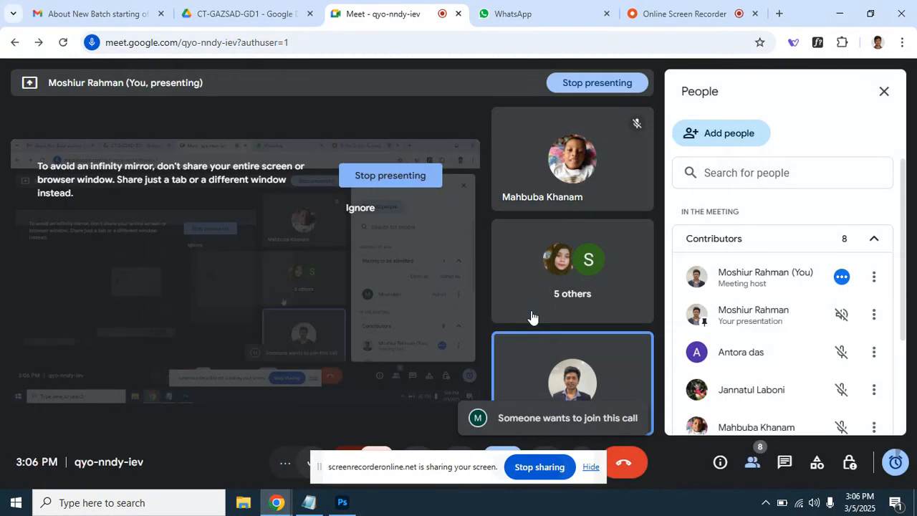
pyautogui.click(344, 503)
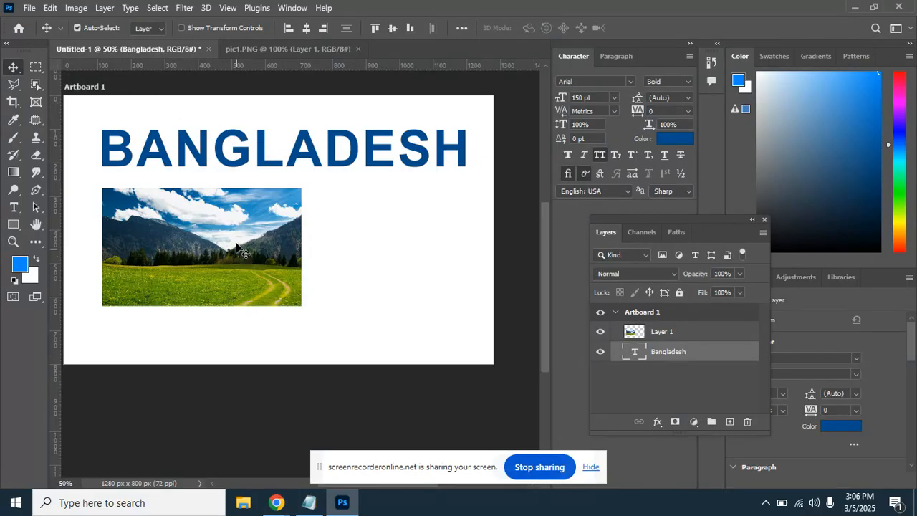
# Move the heading down about 30 px and lower the landscape picture to about Y 324 px.
pyautogui.moveTo(239, 234); pyautogui.dragTo(240, 245)
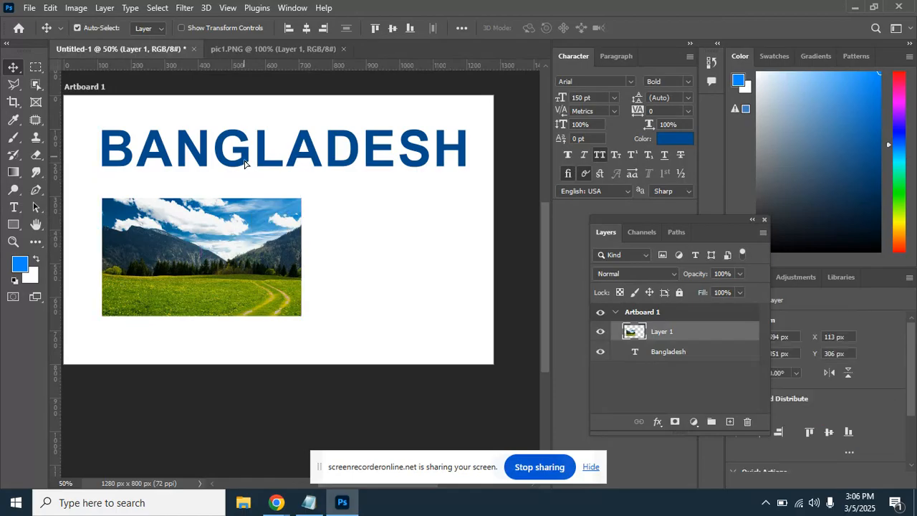
pyautogui.moveTo(244, 166); pyautogui.dragTo(245, 176)
pyautogui.moveTo(232, 239)
pyautogui.mouseDown()
pyautogui.moveTo(232, 225)
pyautogui.moveTo(232, 234)
pyautogui.moveTo(240, 231)
pyautogui.mouseUp()
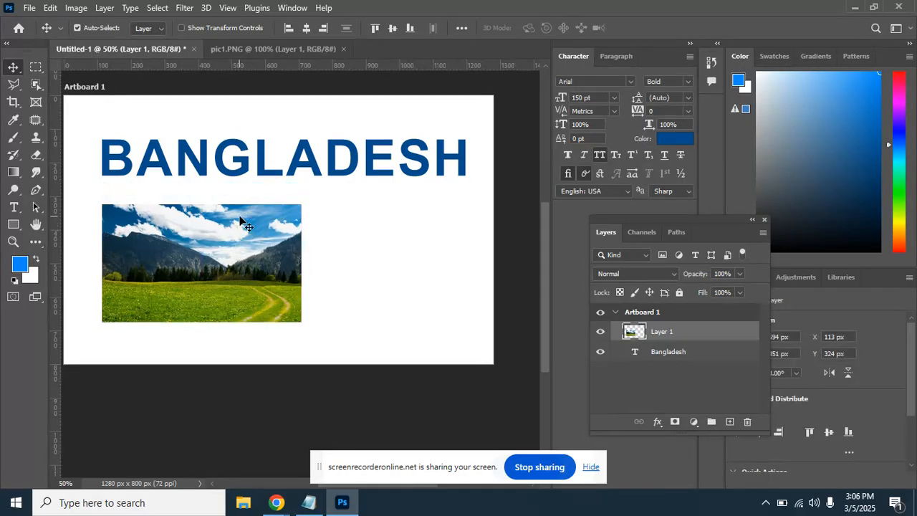
# Try the dark red colour 8c0007 on the BANGLADESH heading and revert the change.
pyautogui.moveTo(239, 148); pyautogui.dragTo(236, 144)
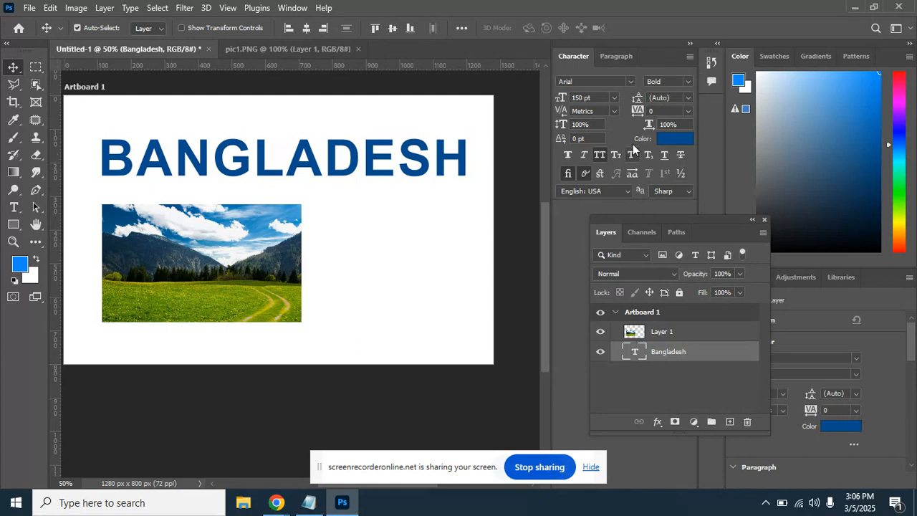
pyautogui.click(676, 139)
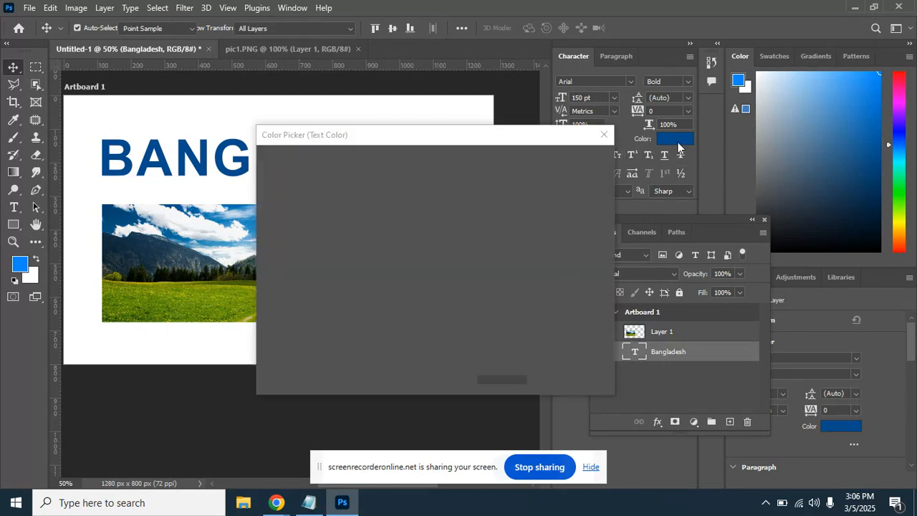
pyautogui.moveTo(481, 138); pyautogui.dragTo(649, 144)
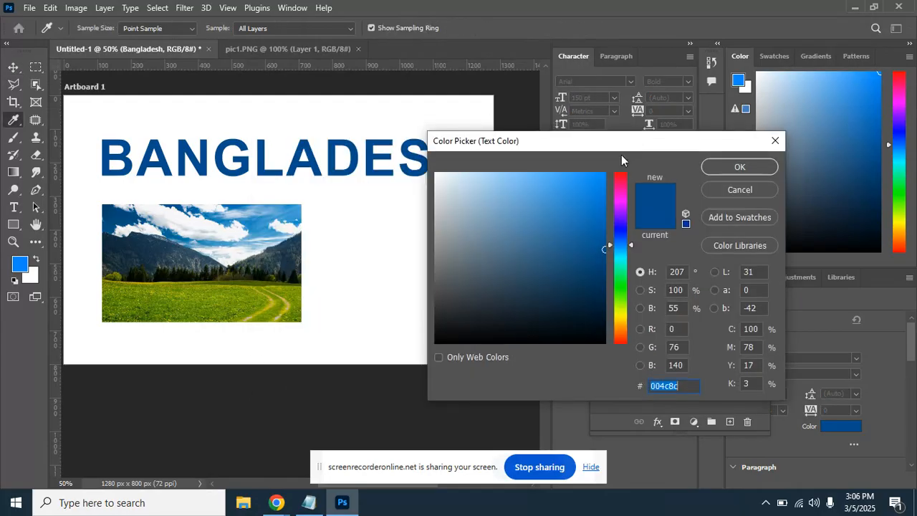
pyautogui.moveTo(621, 195); pyautogui.dragTo(622, 173)
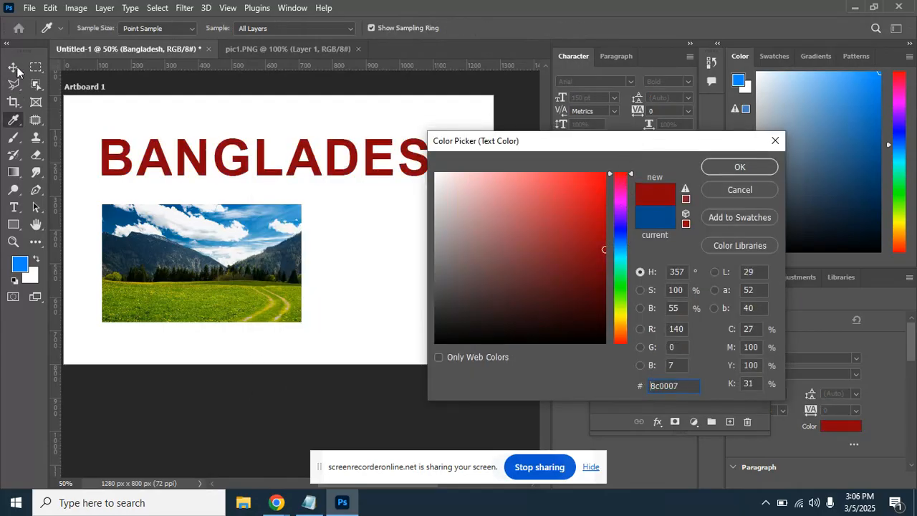
pyautogui.click(757, 189)
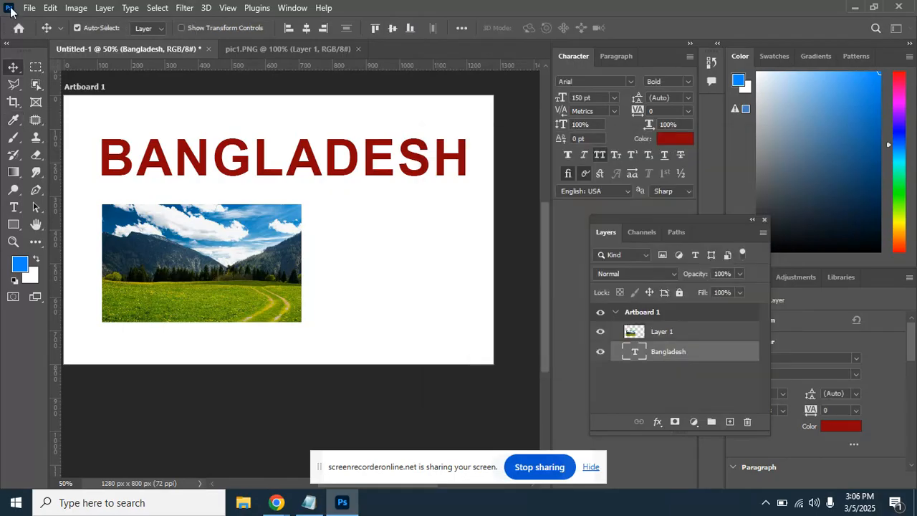
pyautogui.rightClick(21, 66)
# Set the BANGLADESH heading's text colour to green 1c9400 and apply Faux Bold and Faux Italic.
pyautogui.click(677, 140)
pyautogui.click(680, 140)
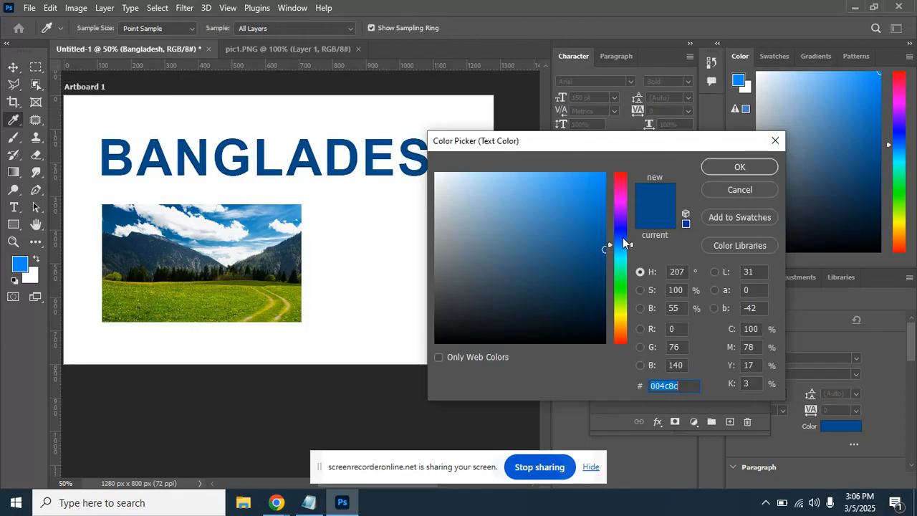
pyautogui.moveTo(623, 244); pyautogui.dragTo(622, 291)
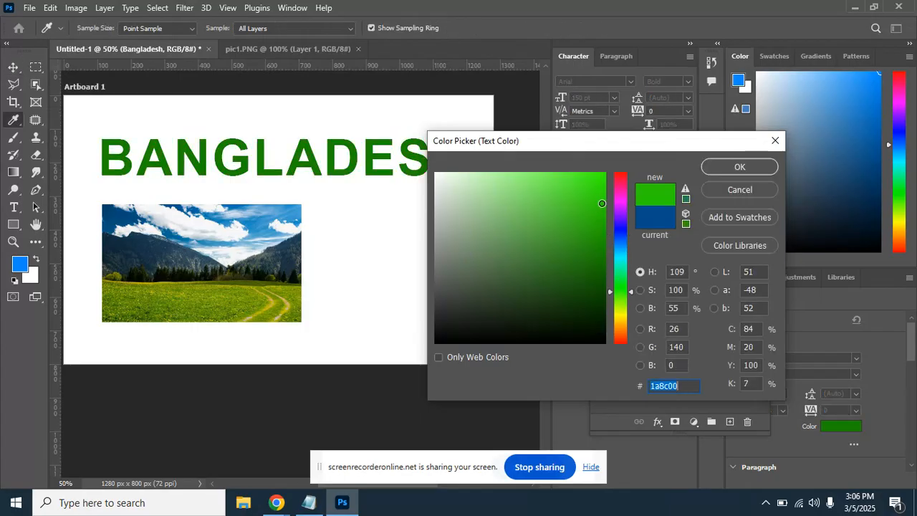
pyautogui.write('1c9400')
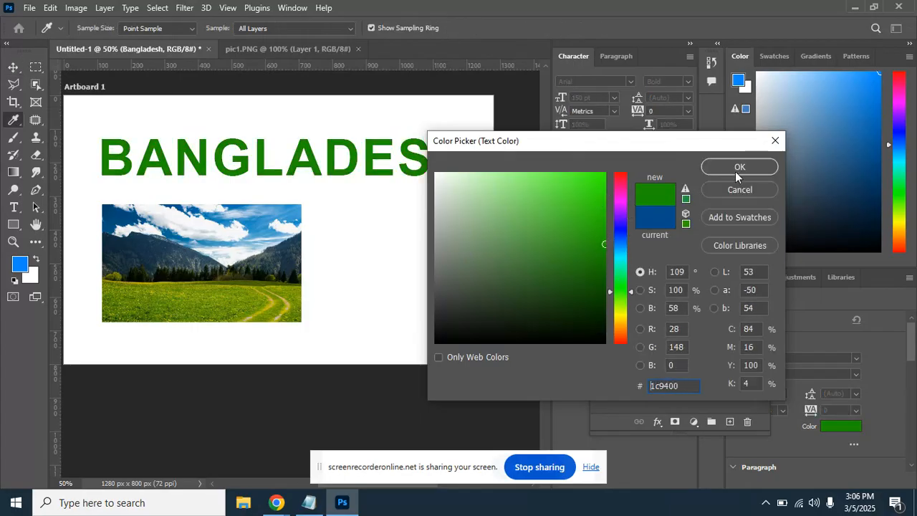
pyautogui.click(739, 169)
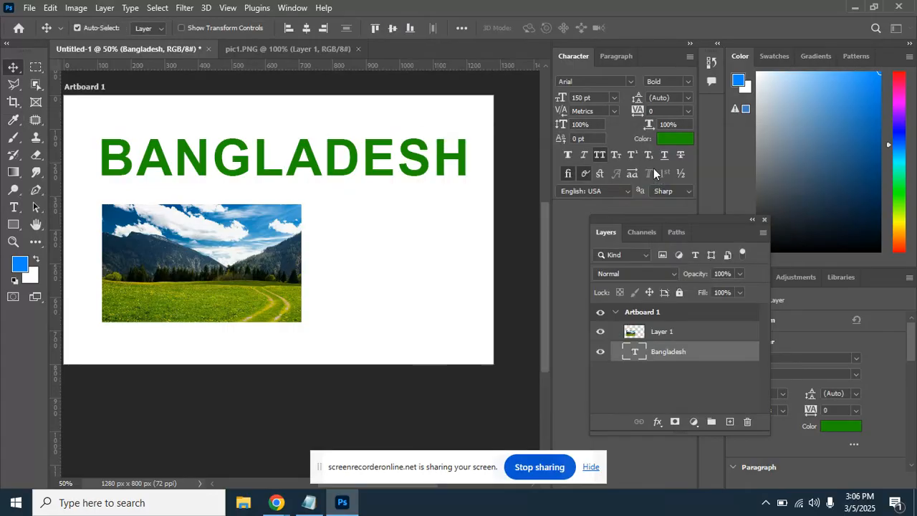
pyautogui.click(570, 154)
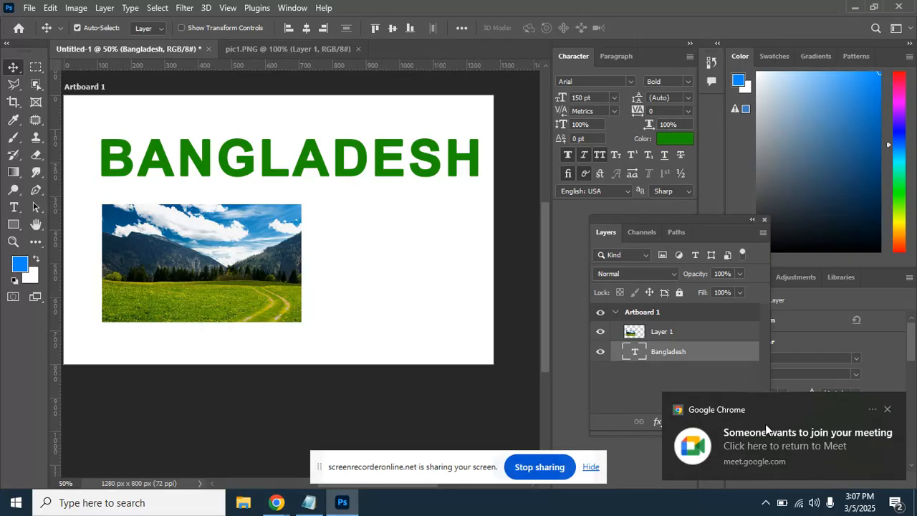
# Switch to Google Meet, admit the person waiting to join the call, and return to Photoshop.
pyautogui.click(765, 421)
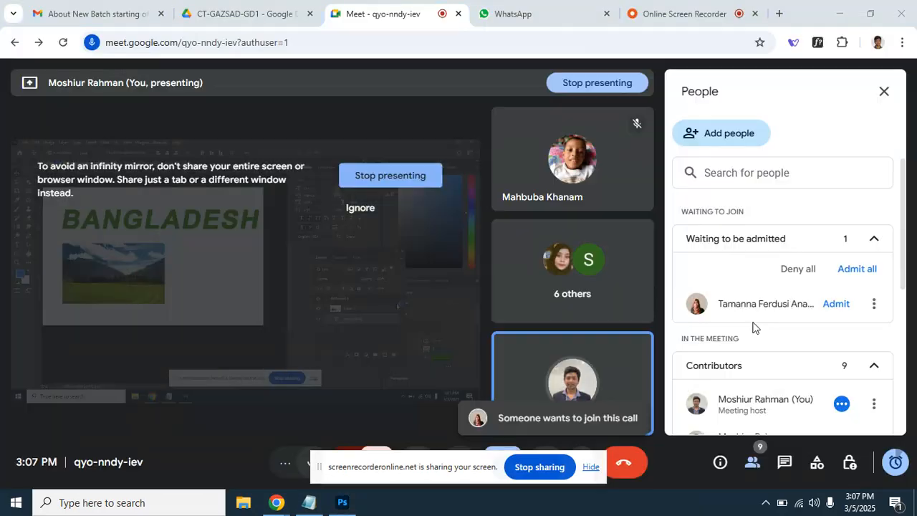
pyautogui.click(857, 269)
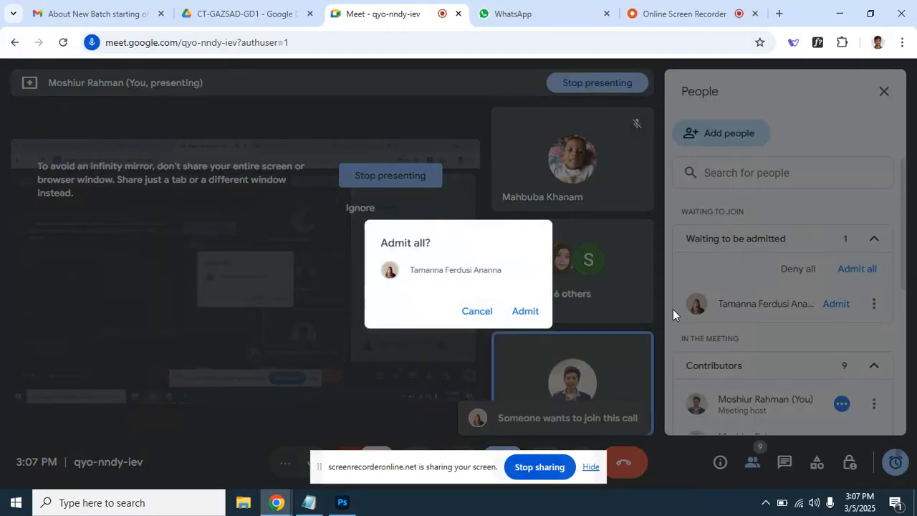
pyautogui.click(530, 319)
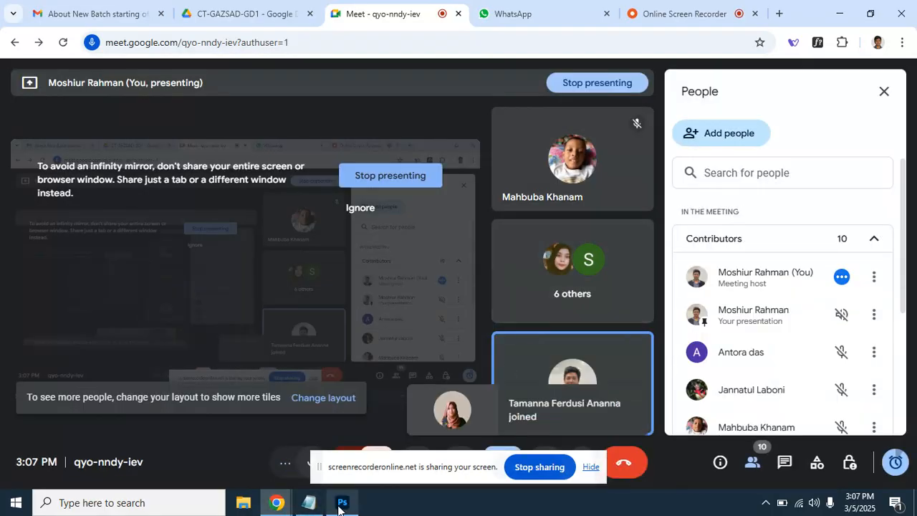
pyautogui.click(343, 503)
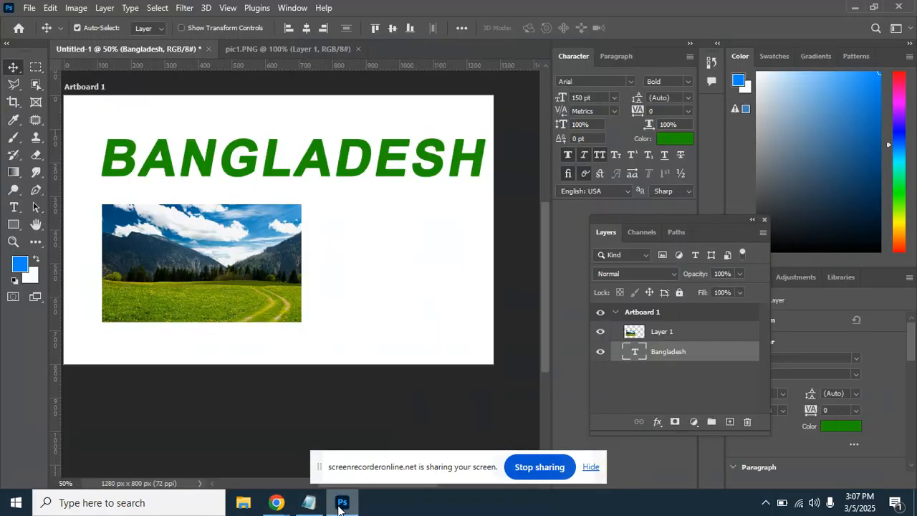
# Toggle Faux Italic and Faux Bold off and back on for the BANGLADESH heading.
pyautogui.click(584, 155)
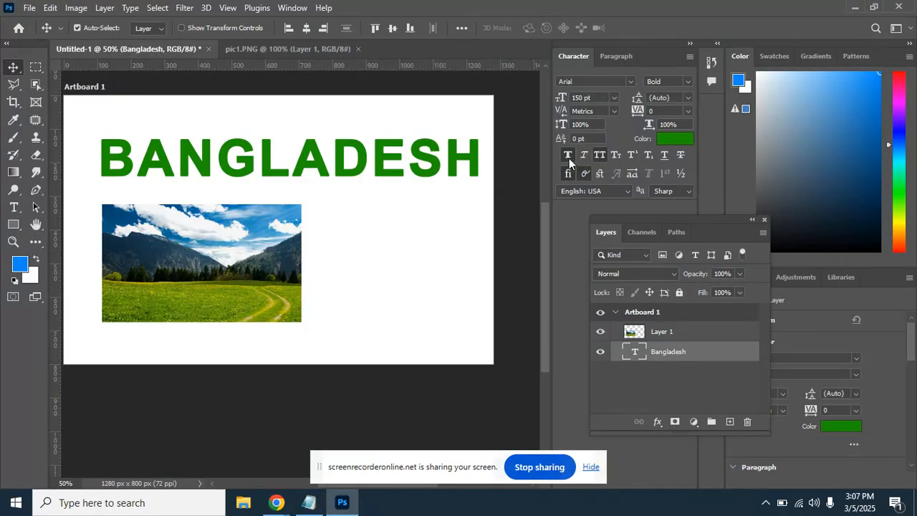
pyautogui.click(568, 156)
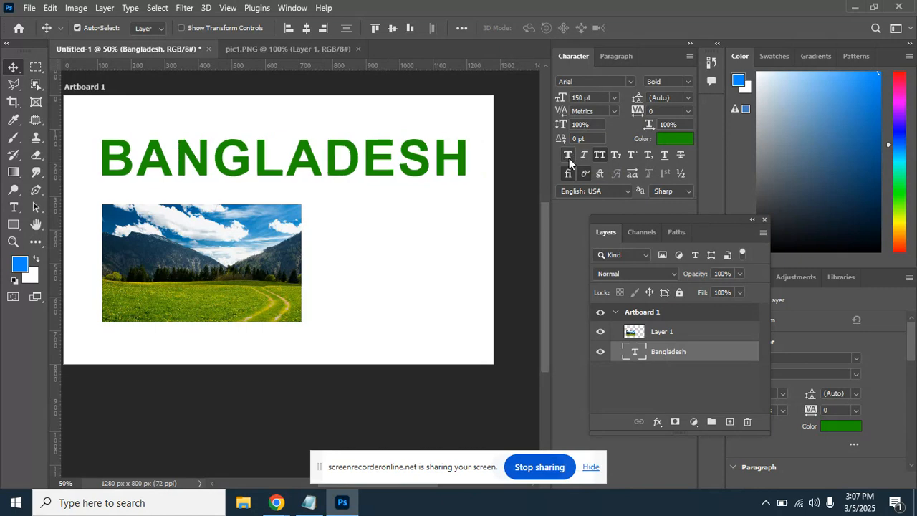
pyautogui.click(568, 156)
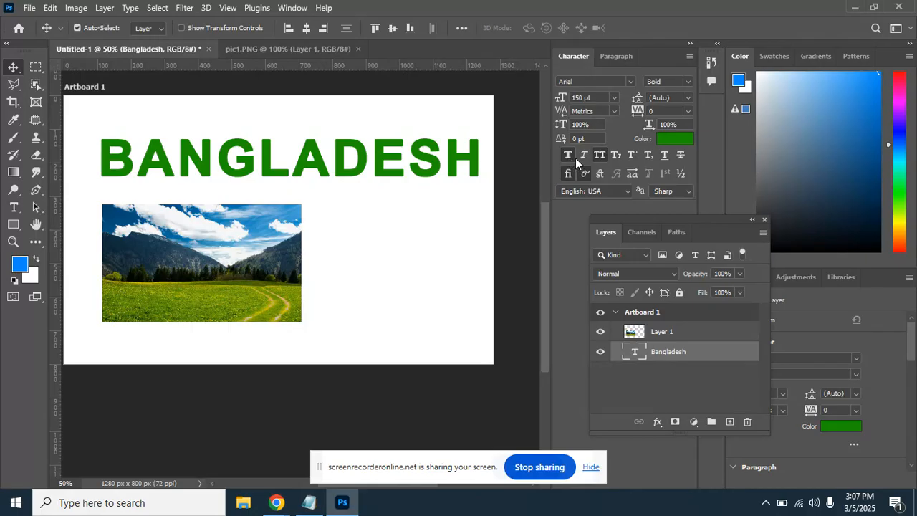
pyautogui.click(584, 155)
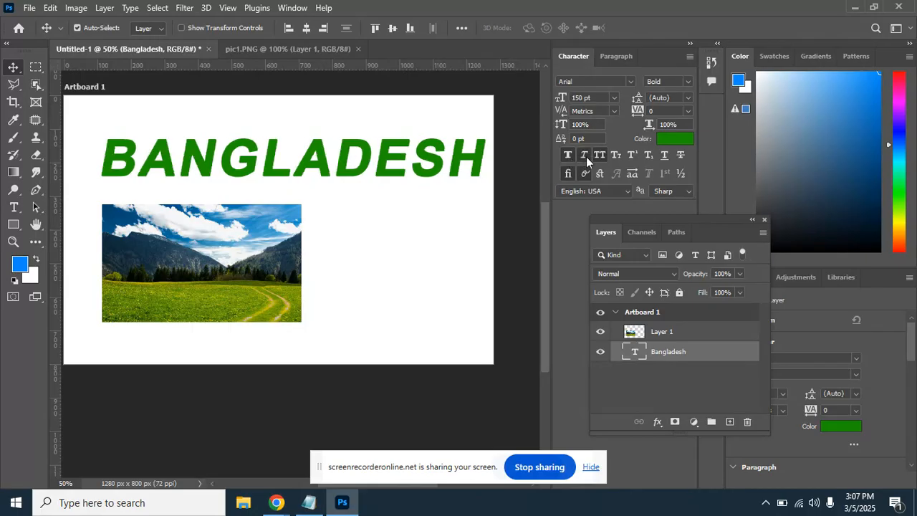
# Try superscript on the whole BANGLADESH heading and restore its normal size without transforming it.
pyautogui.click(631, 156)
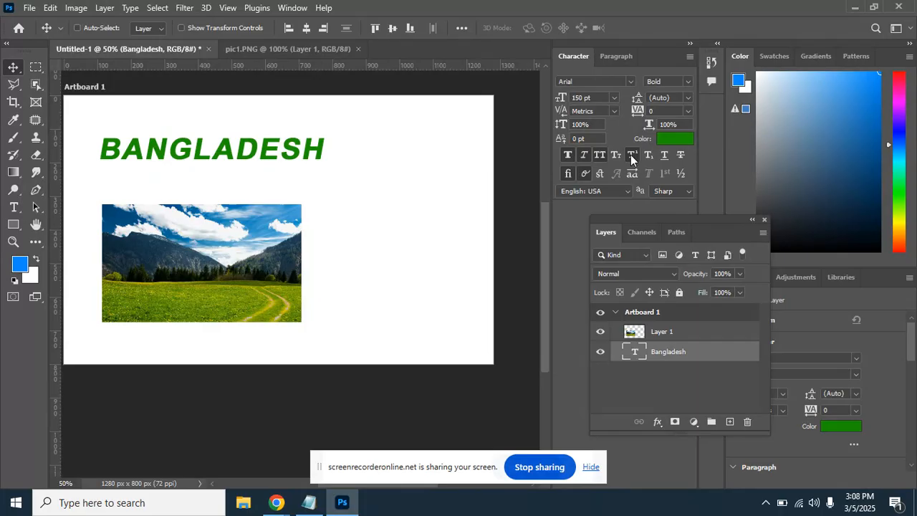
pyautogui.click(630, 155)
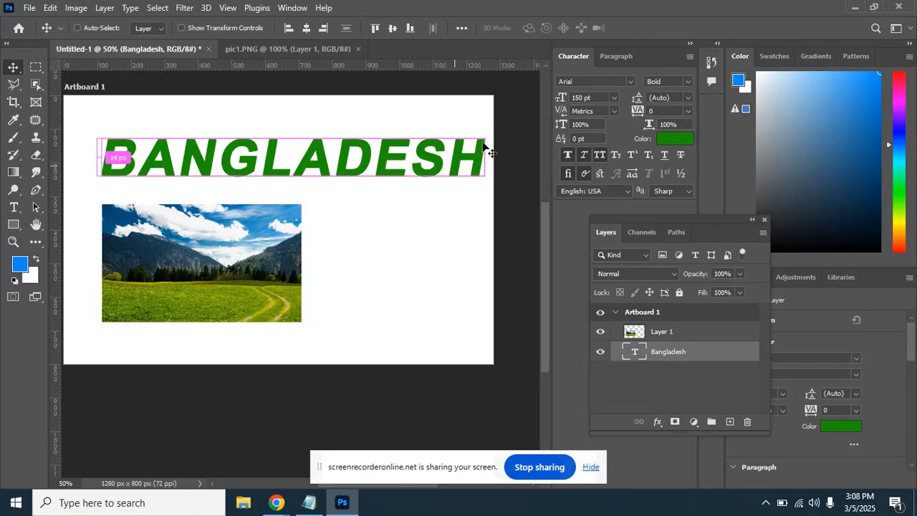
pyautogui.hotkey('ctrl', 't')
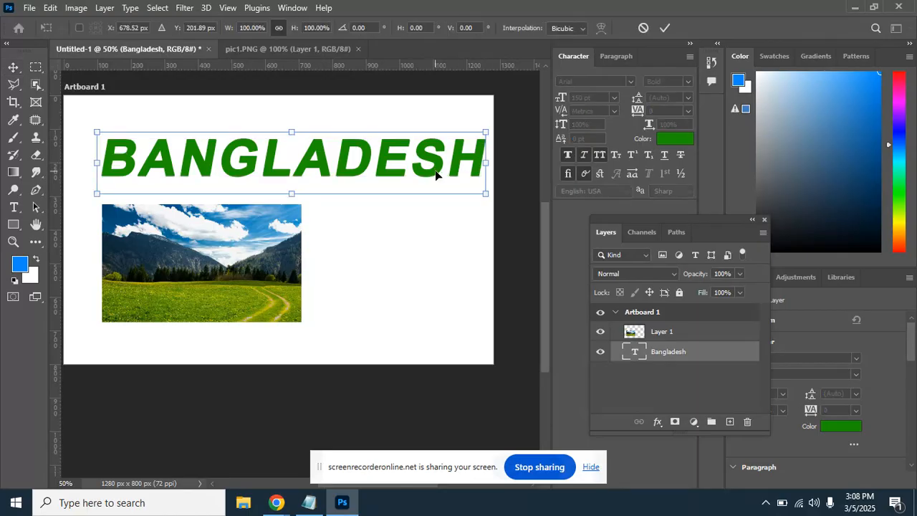
pyautogui.press('Return')
# Add a separate text reading A2 in the blank area to the right of the landscape picture.
pyautogui.hotkey('ctrl', '+')
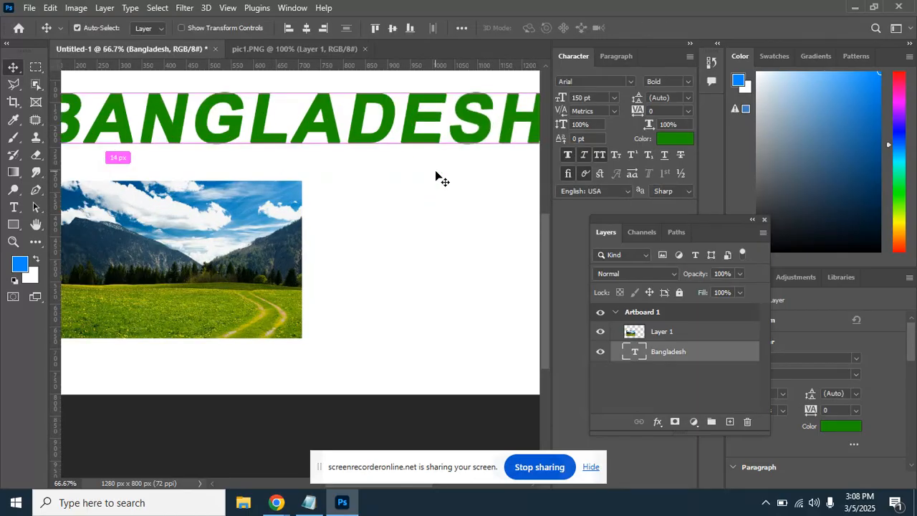
pyautogui.moveTo(495, 211); pyautogui.dragTo(352, 174)
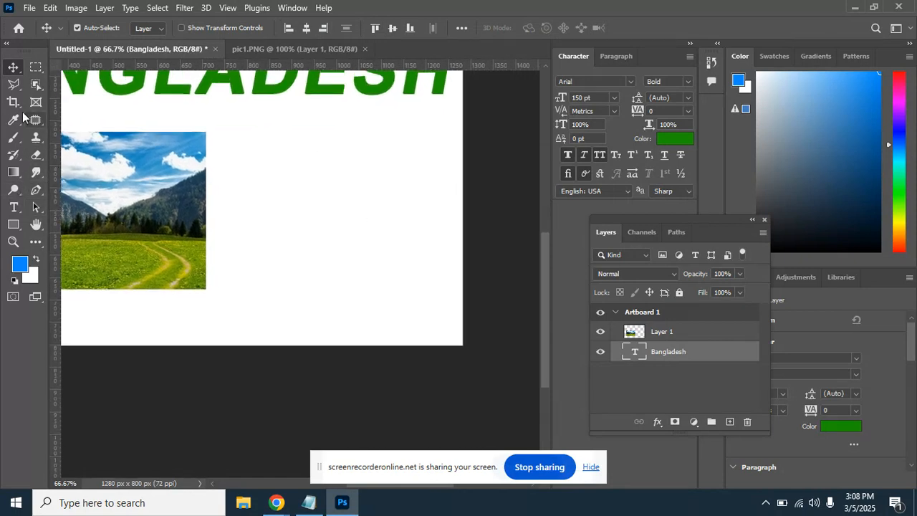
pyautogui.click(14, 207)
pyautogui.click(295, 185)
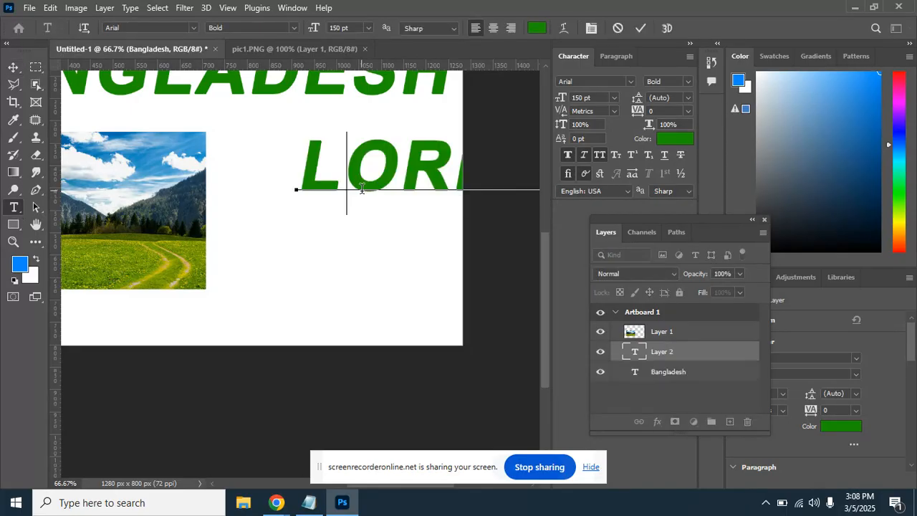
pyautogui.write('A')
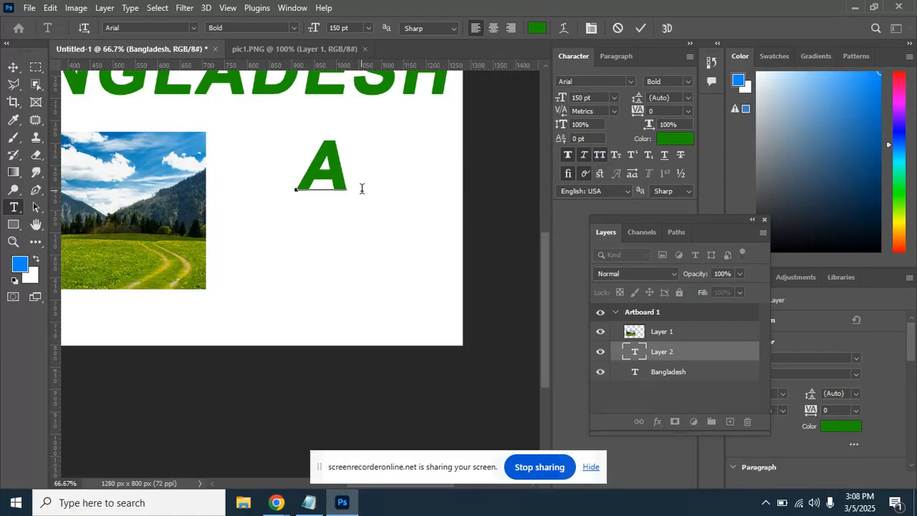
pyautogui.write('2')
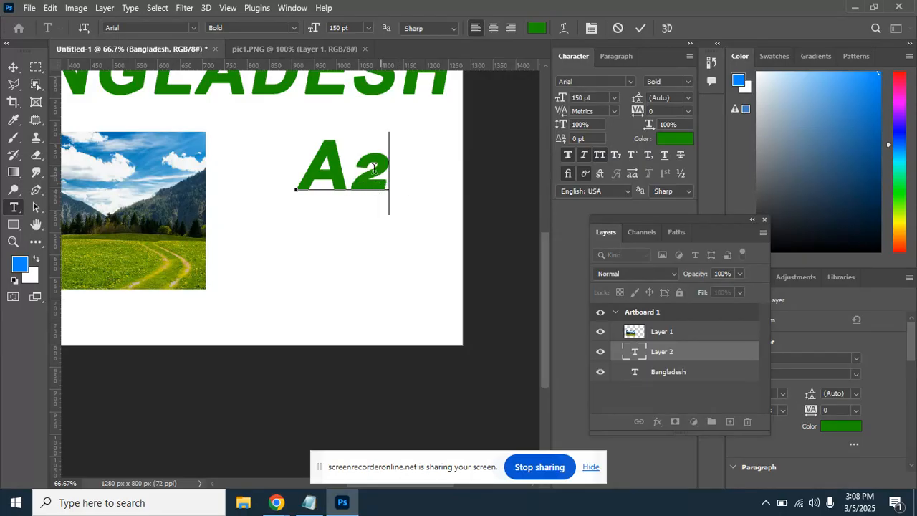
# Format only the 2 in the A2 text as superscript and commit the edit.
pyautogui.click(362, 169)
pyautogui.moveTo(362, 169); pyautogui.dragTo(391, 169)
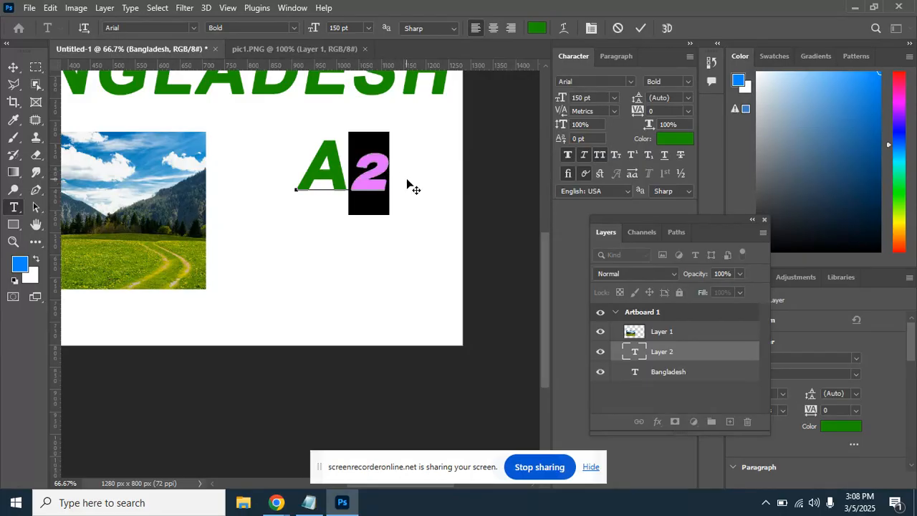
pyautogui.click(632, 157)
pyautogui.click(13, 67)
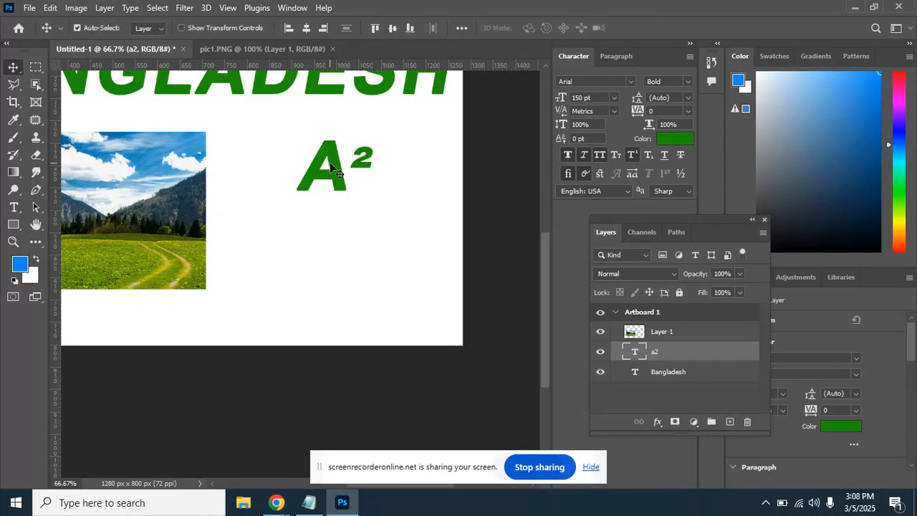
# Turn off All Caps for the letter A and move the a² text about 135 px left and 19 px down.
pyautogui.click(14, 207)
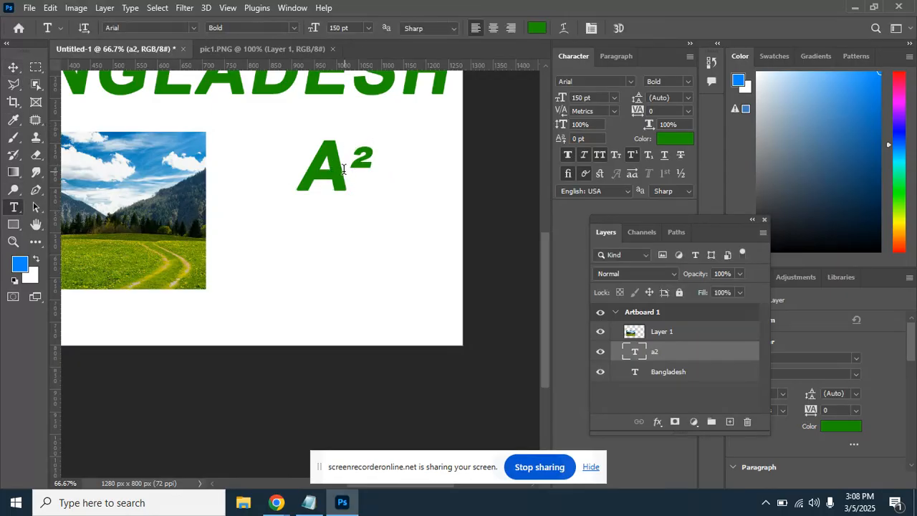
pyautogui.moveTo(344, 170); pyautogui.dragTo(298, 168)
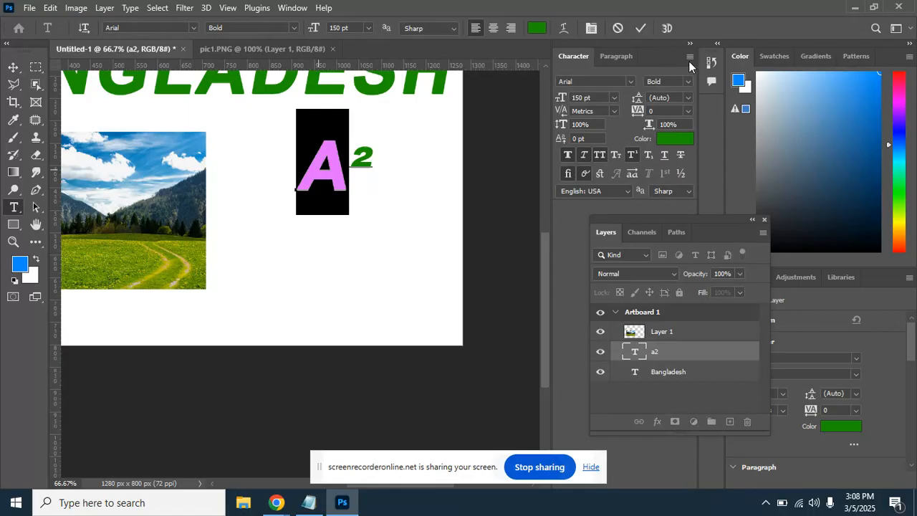
pyautogui.click(690, 56)
pyautogui.click(717, 164)
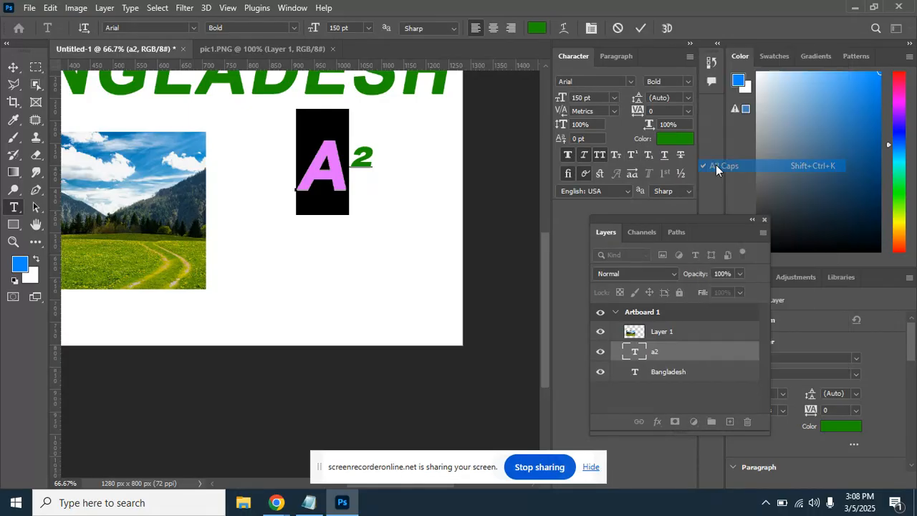
pyautogui.click(15, 67)
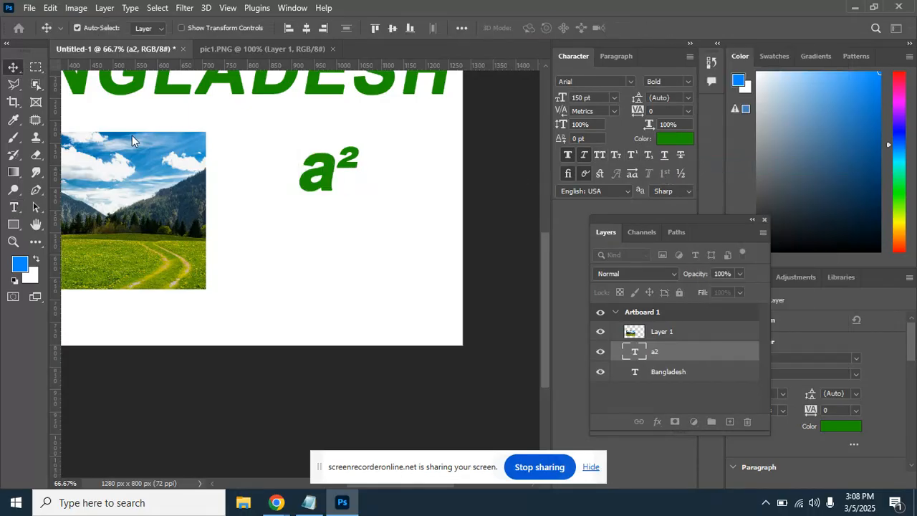
pyautogui.moveTo(335, 163); pyautogui.dragTo(270, 172)
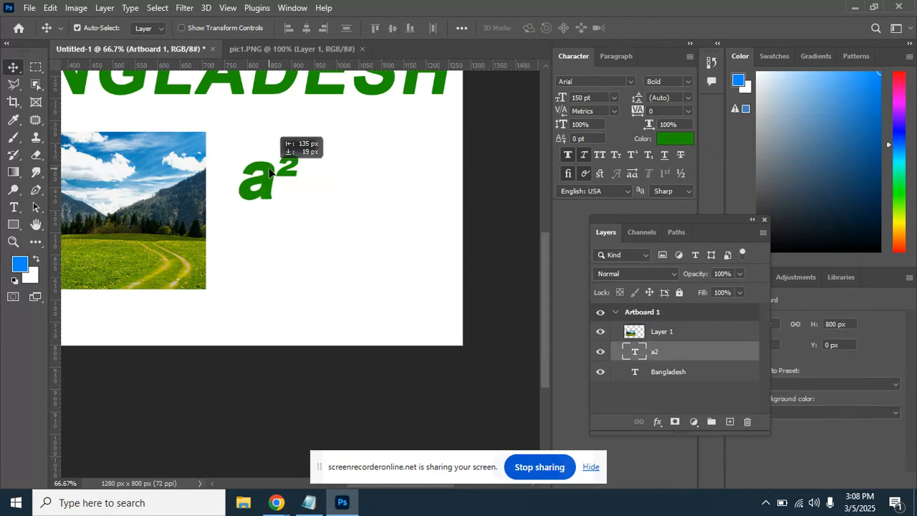
# Try adding a letter A after the superscript 2 in the a² text and delete it again.
pyautogui.rightClick(13, 207)
pyautogui.press('t')
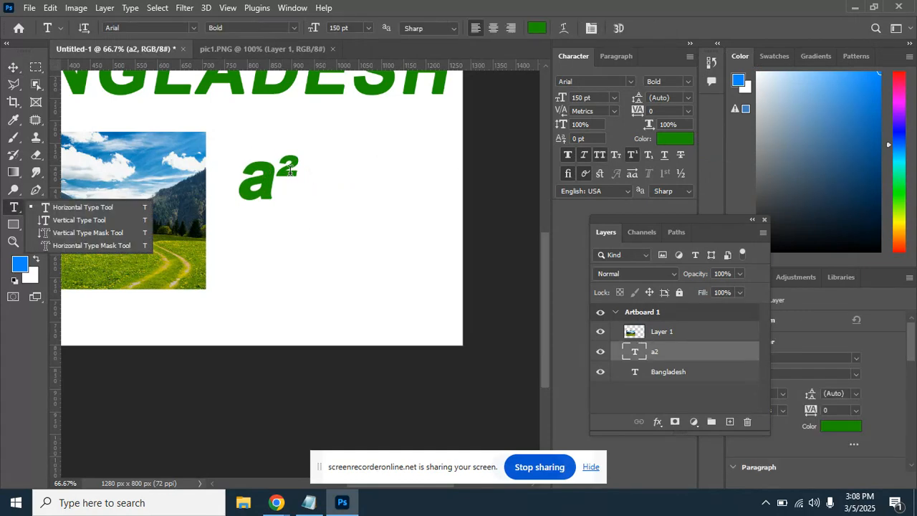
pyautogui.click(290, 170)
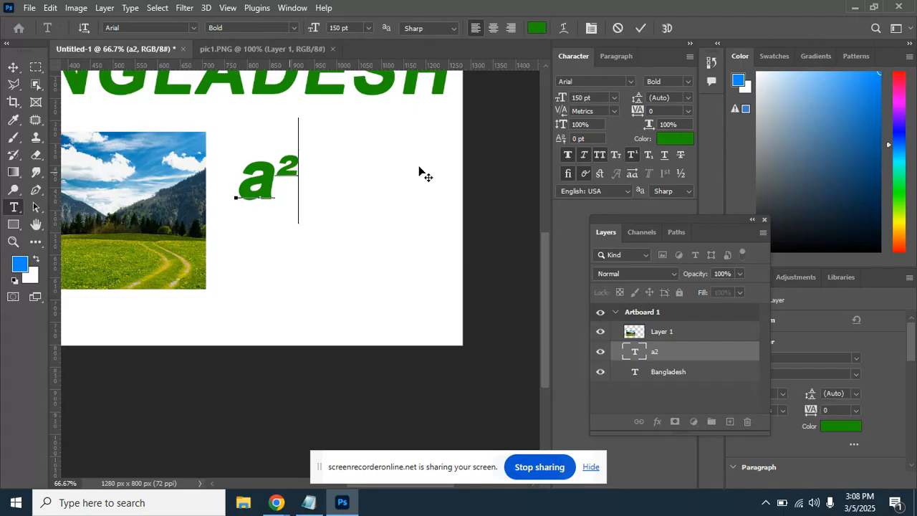
pyautogui.write('A')
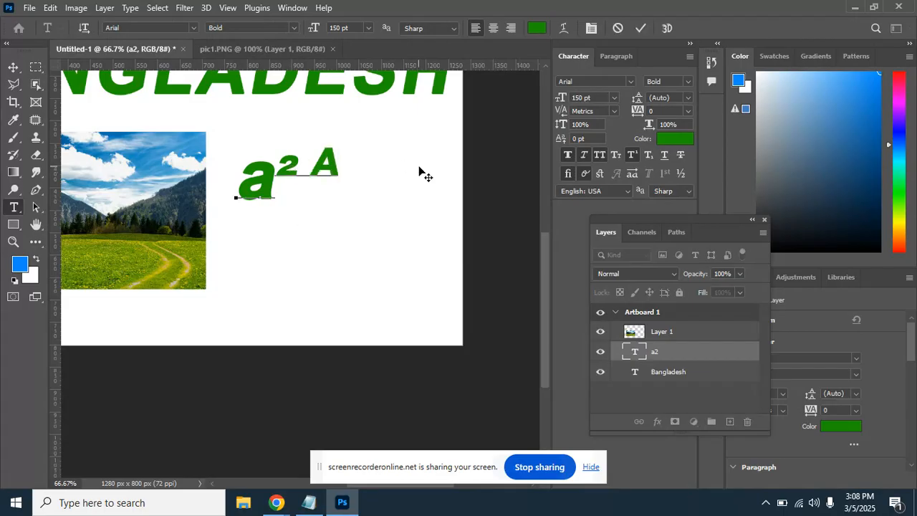
pyautogui.press('BackSpace')
pyautogui.press('BackSpace')
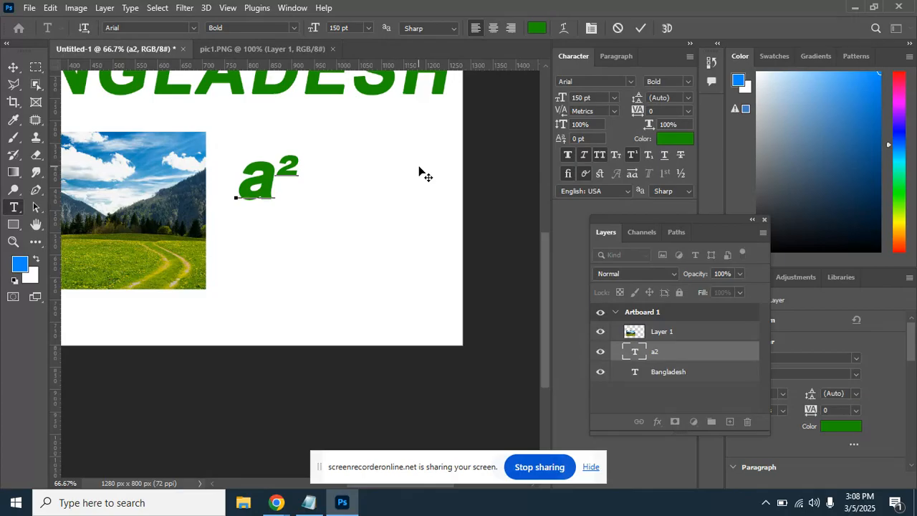
pyautogui.click(13, 67)
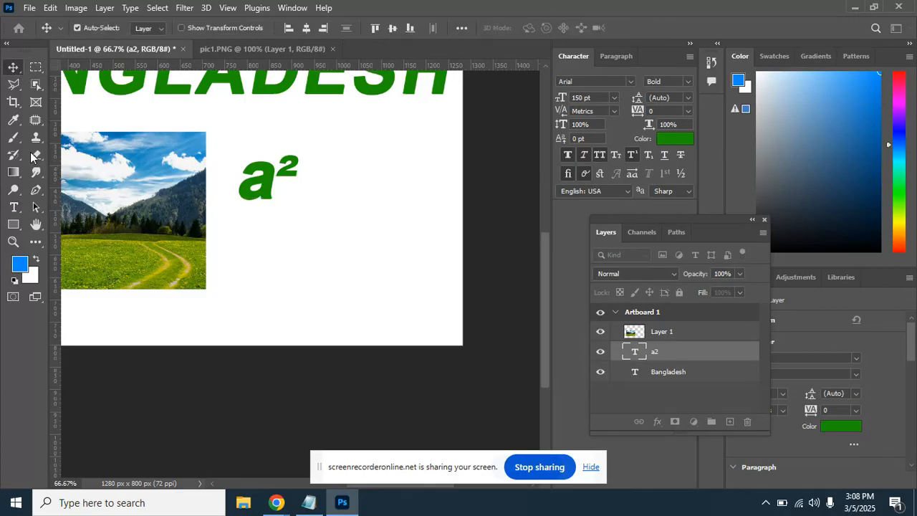
# Add a separate text reading a3 in the blank area to the right of the a² text.
pyautogui.click(13, 207)
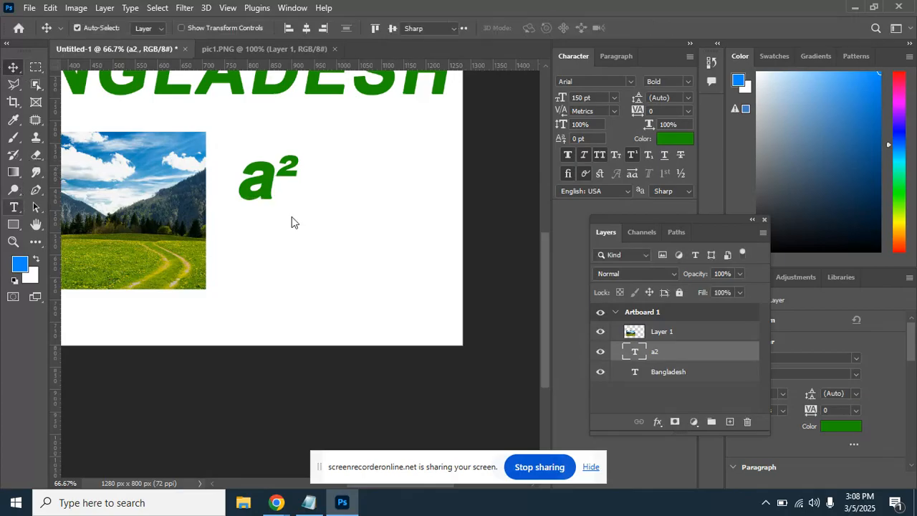
pyautogui.click(349, 211)
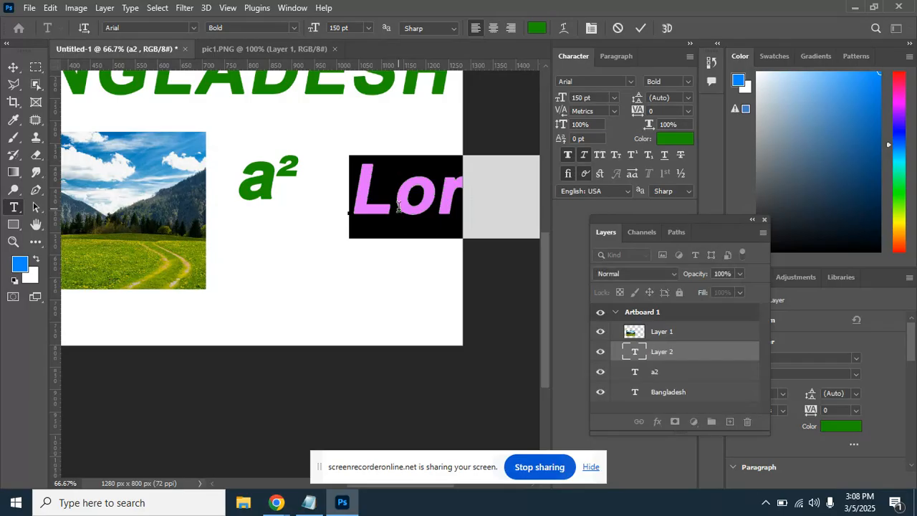
pyautogui.write('a')
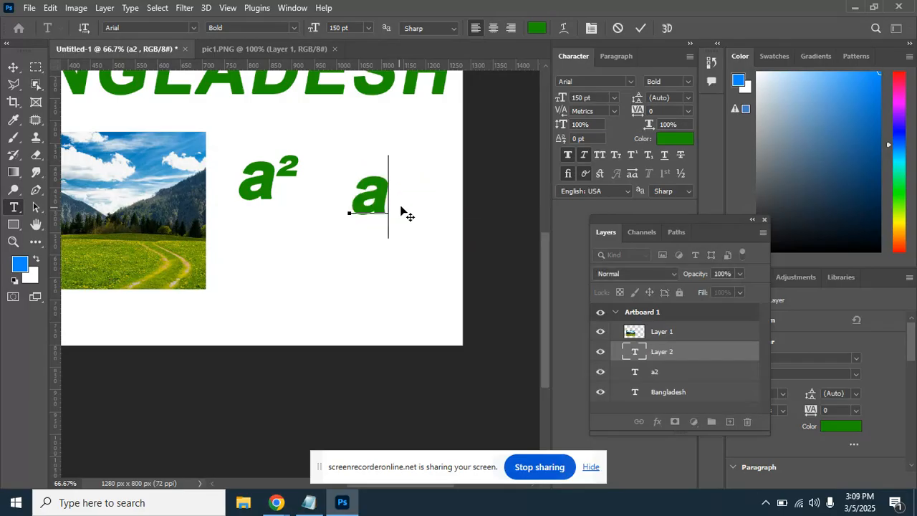
pyautogui.write('3')
# Try subscript on the 3 in the a3 text, switch it to superscript, and move the text up level with a².
pyautogui.moveTo(388, 188); pyautogui.dragTo(434, 197)
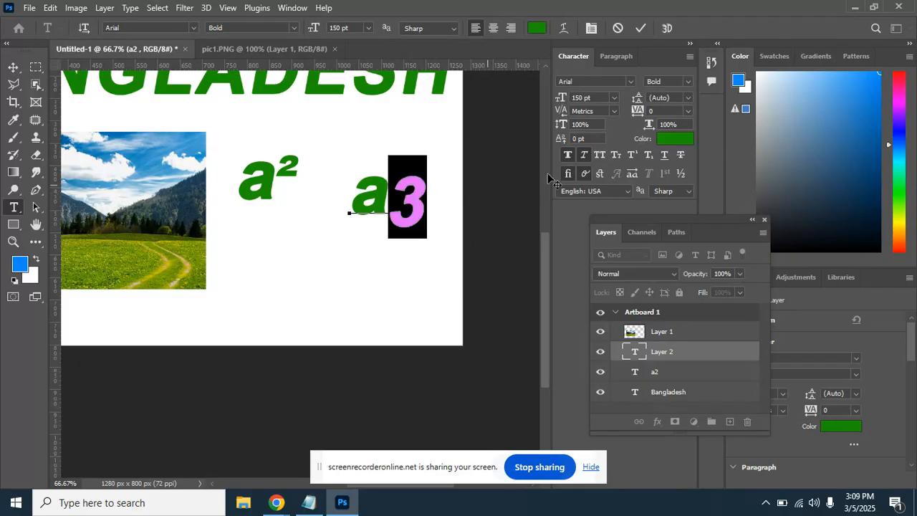
pyautogui.click(649, 156)
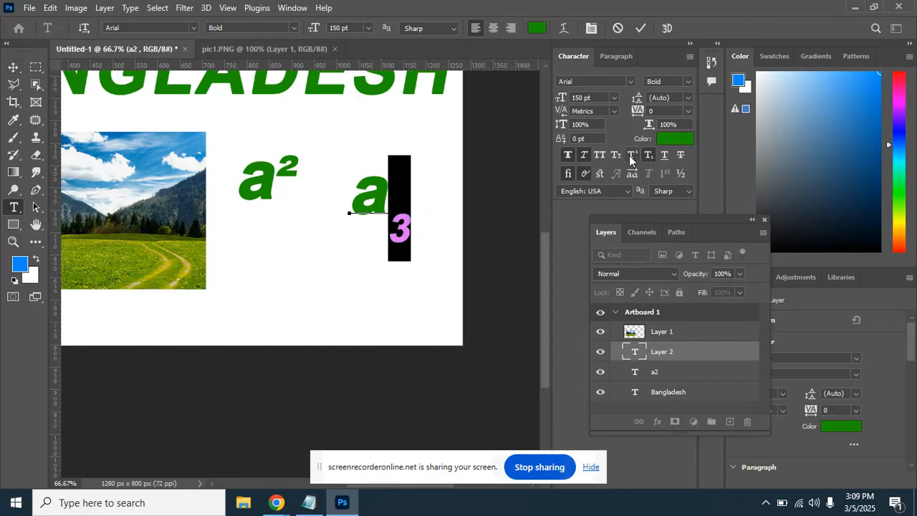
pyautogui.click(631, 156)
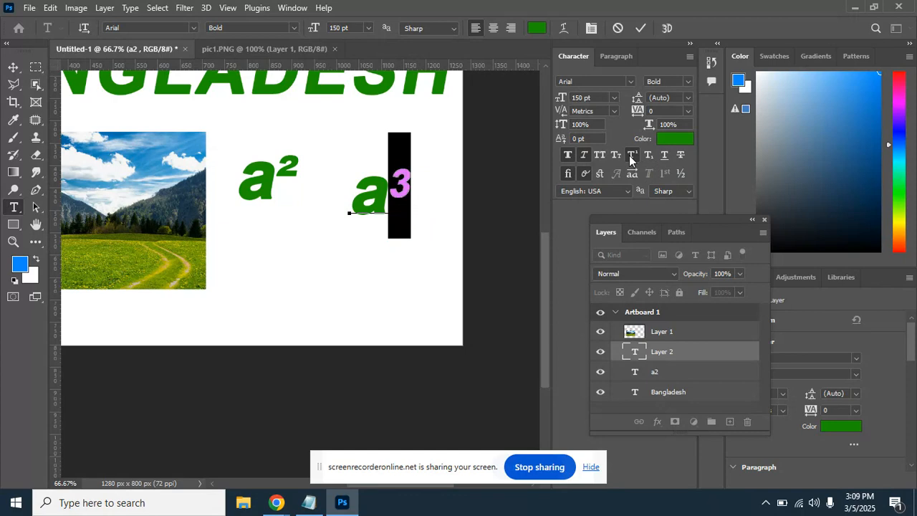
pyautogui.click(14, 67)
pyautogui.moveTo(382, 205); pyautogui.dragTo(370, 188)
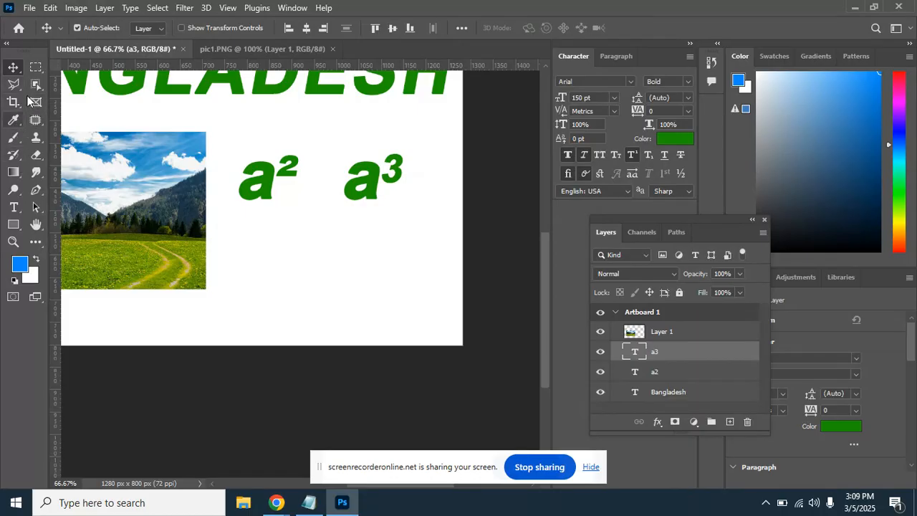
# Add a text reading o2 below the a² and a³ texts and move it about 57 px left and 43 px down.
pyautogui.click(14, 207)
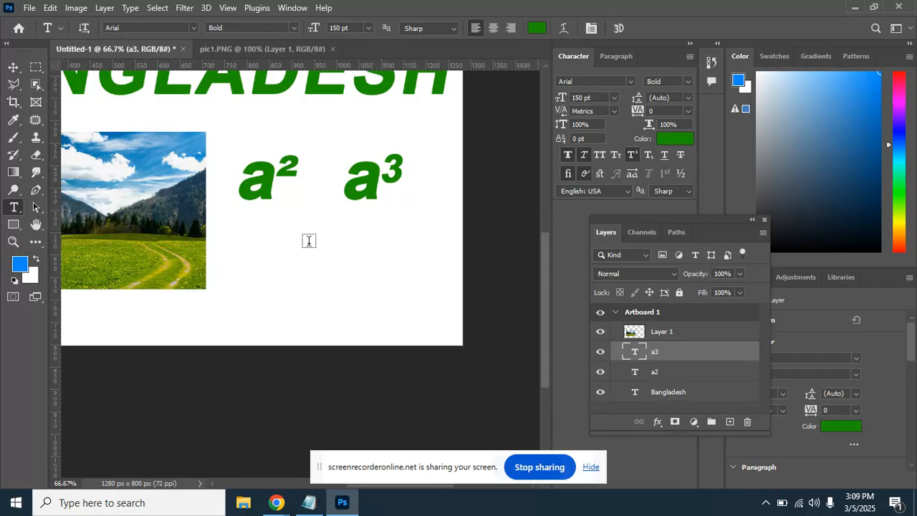
pyautogui.click(308, 241)
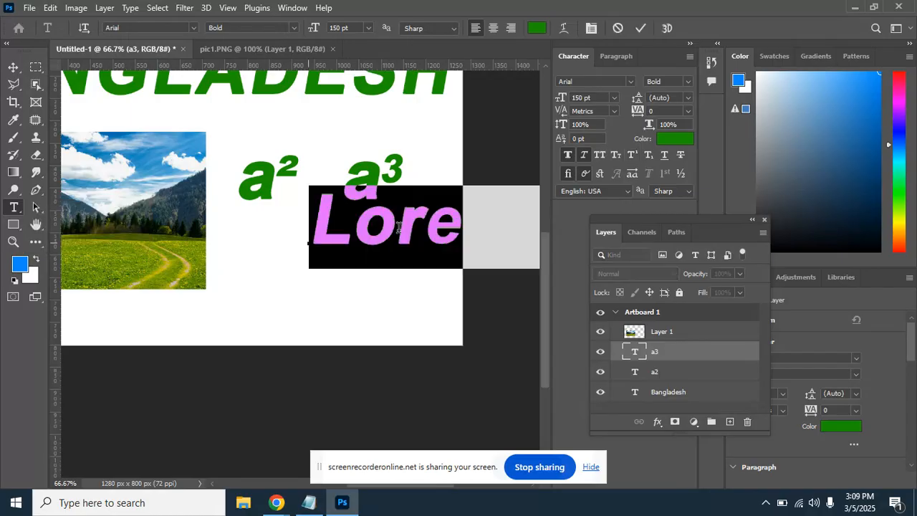
pyautogui.write('o')
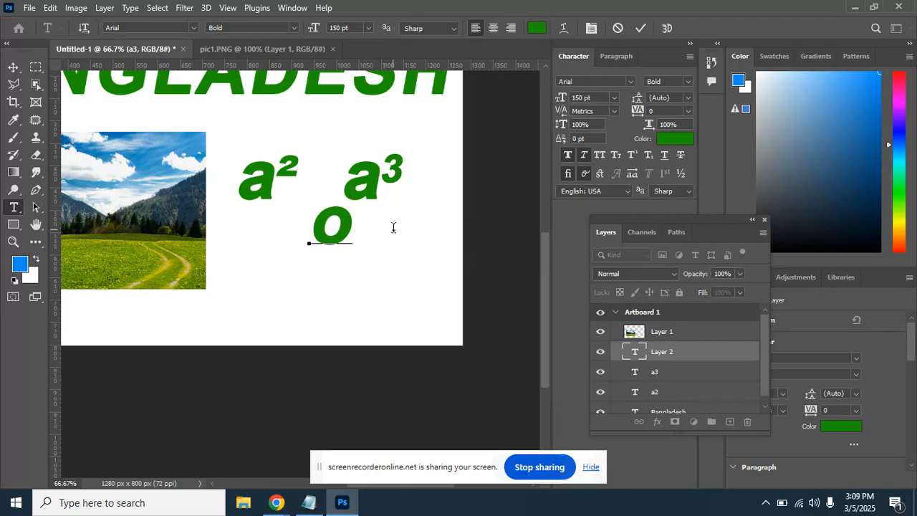
pyautogui.write('2')
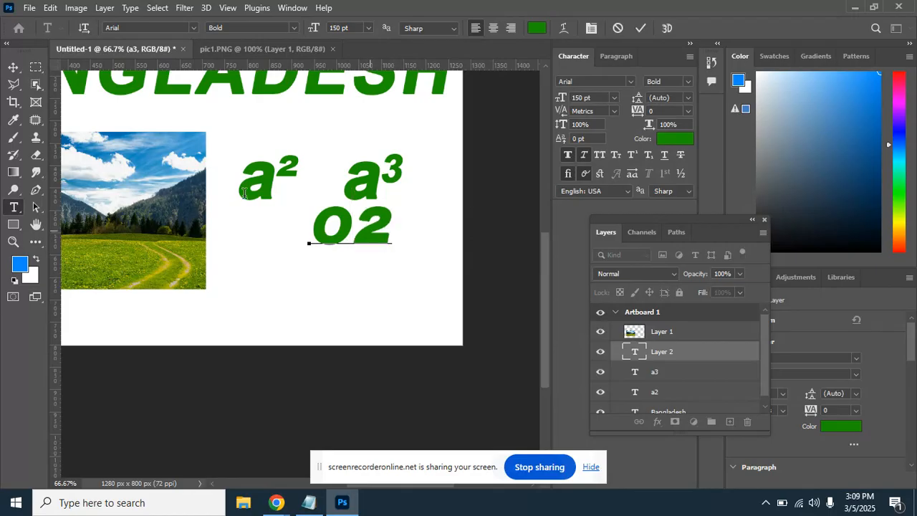
pyautogui.click(12, 66)
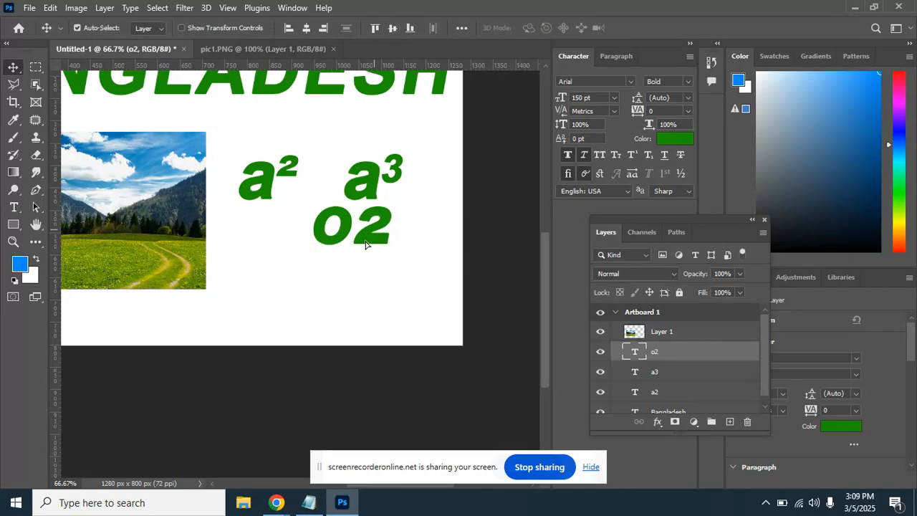
pyautogui.moveTo(374, 233); pyautogui.dragTo(358, 252)
# Format only the 2 in the o2 text as subscript and place the text directly below a².
pyautogui.click(16, 208)
pyautogui.click(319, 251)
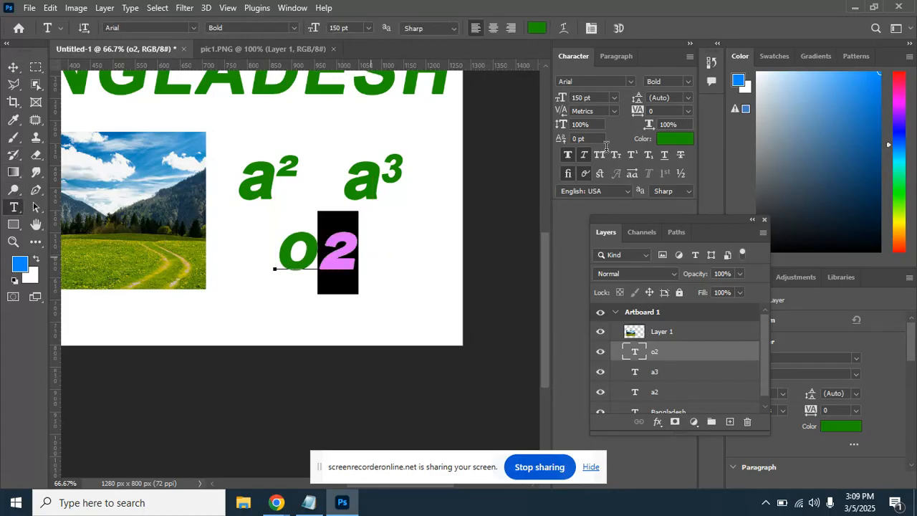
pyautogui.click(649, 155)
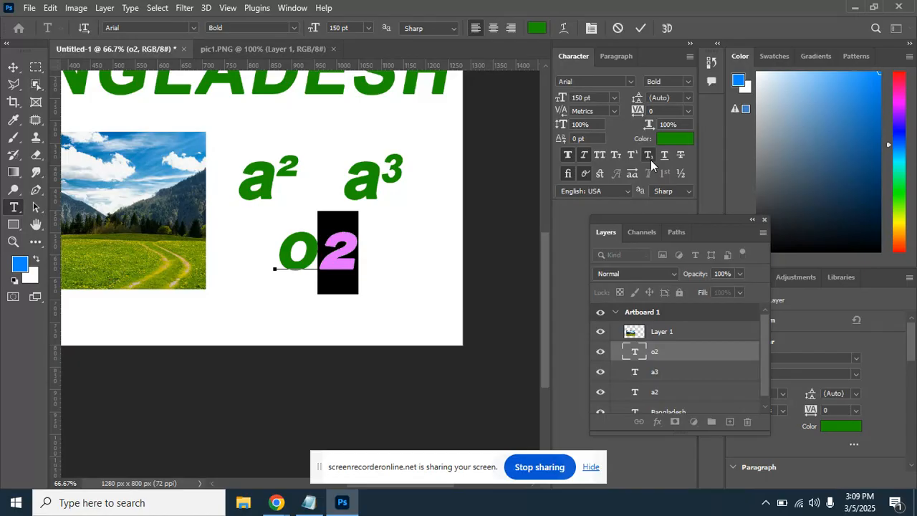
pyautogui.click(13, 71)
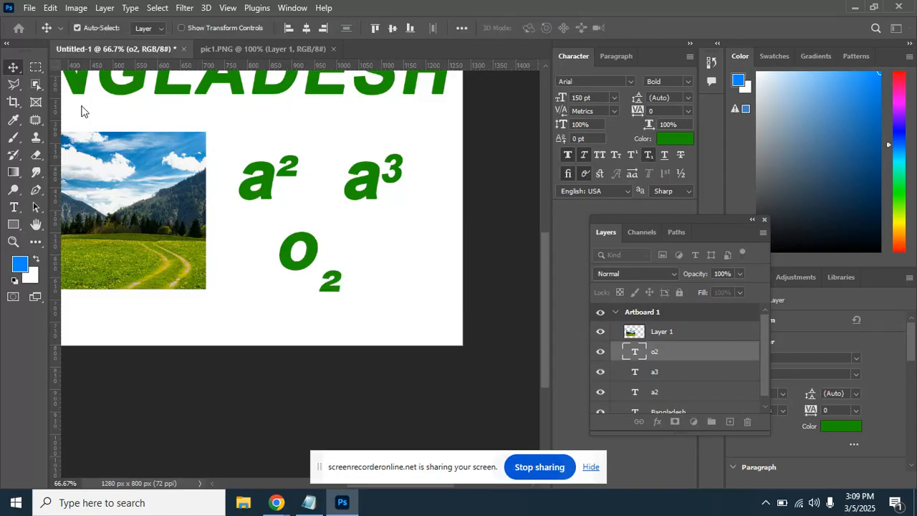
pyautogui.moveTo(306, 252); pyautogui.dragTo(264, 241)
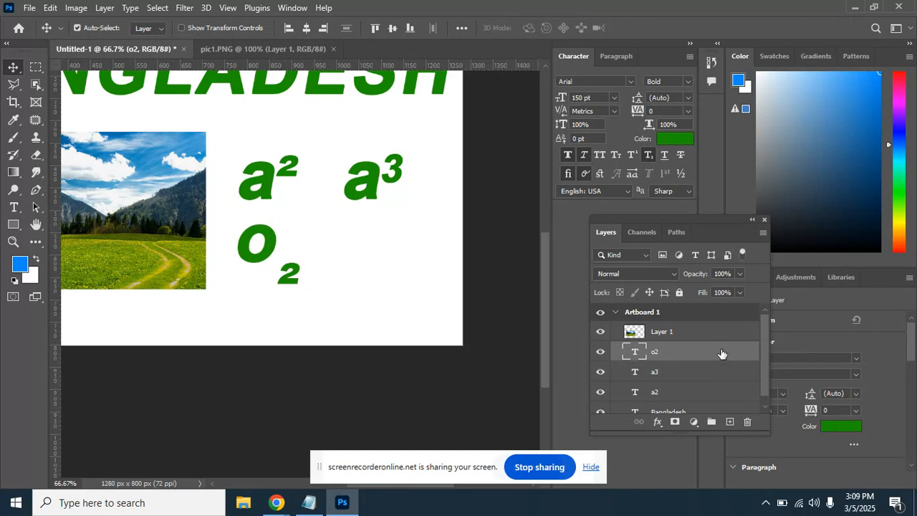
# Delete the o2, a3 and a2 example text layers.
pyautogui.moveTo(721, 352); pyautogui.dragTo(750, 416)
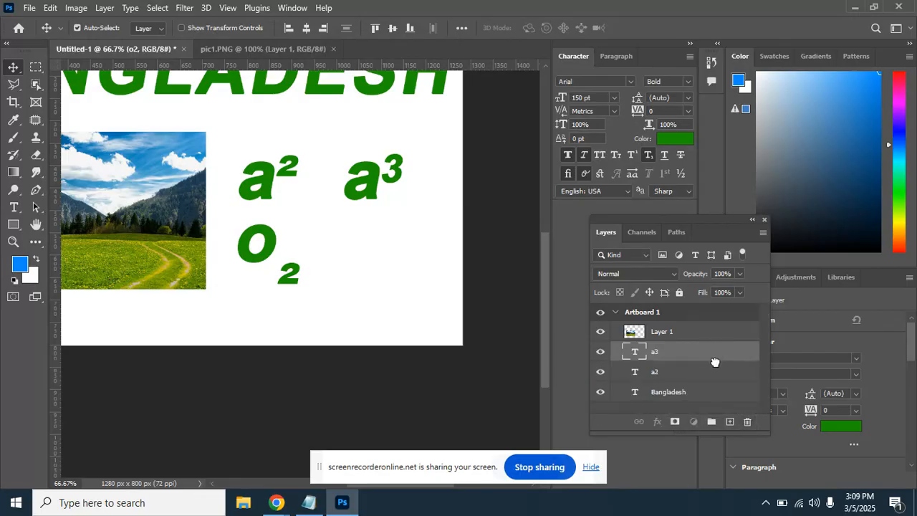
pyautogui.moveTo(714, 358); pyautogui.dragTo(749, 421)
pyautogui.moveTo(722, 351); pyautogui.dragTo(749, 422)
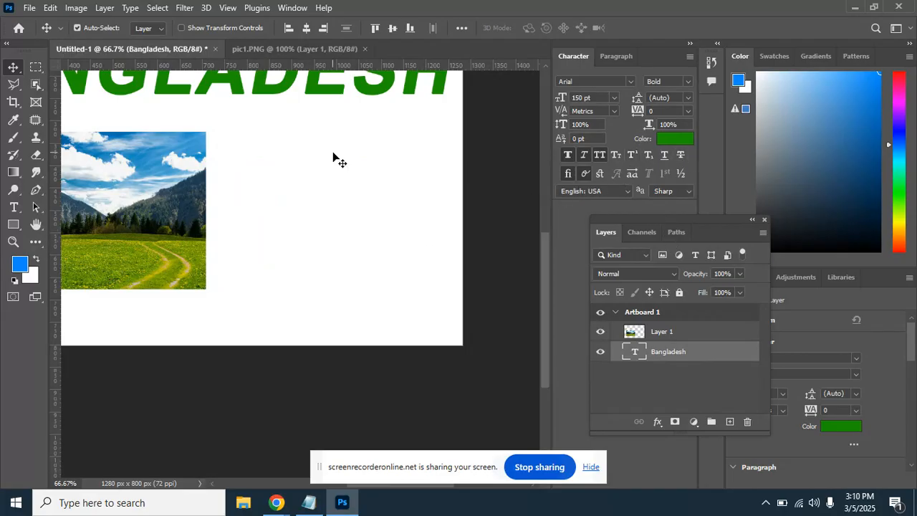
# Move the BANGLADESH heading about 35 px to the left.
pyautogui.hotkey('ctrl', '-')
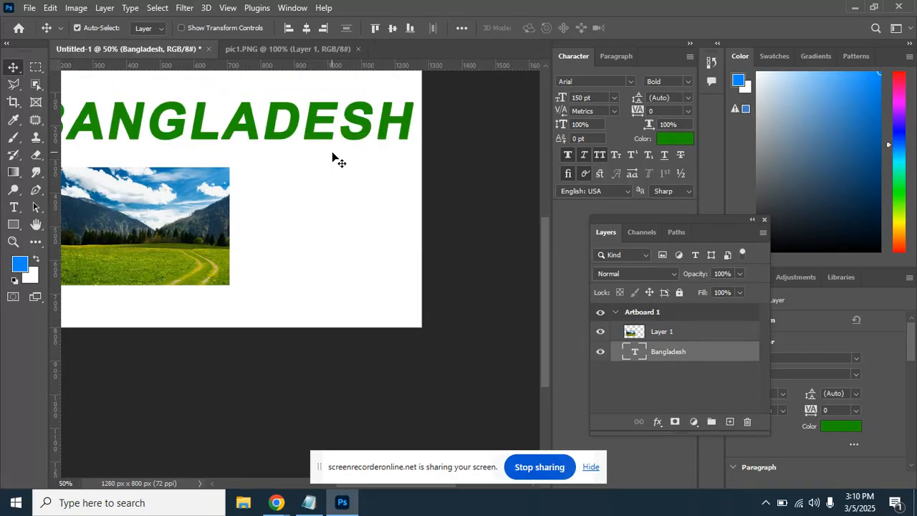
pyautogui.moveTo(306, 155); pyautogui.dragTo(359, 186)
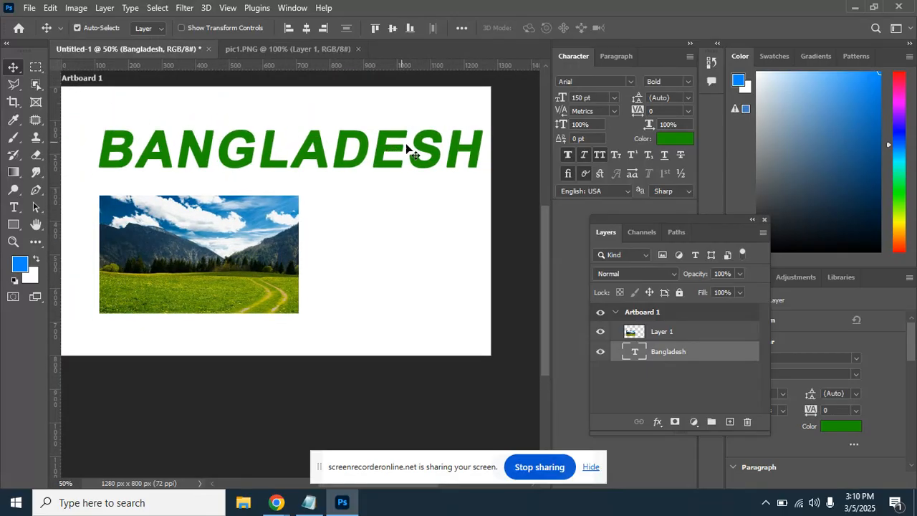
pyautogui.moveTo(392, 148); pyautogui.dragTo(376, 147)
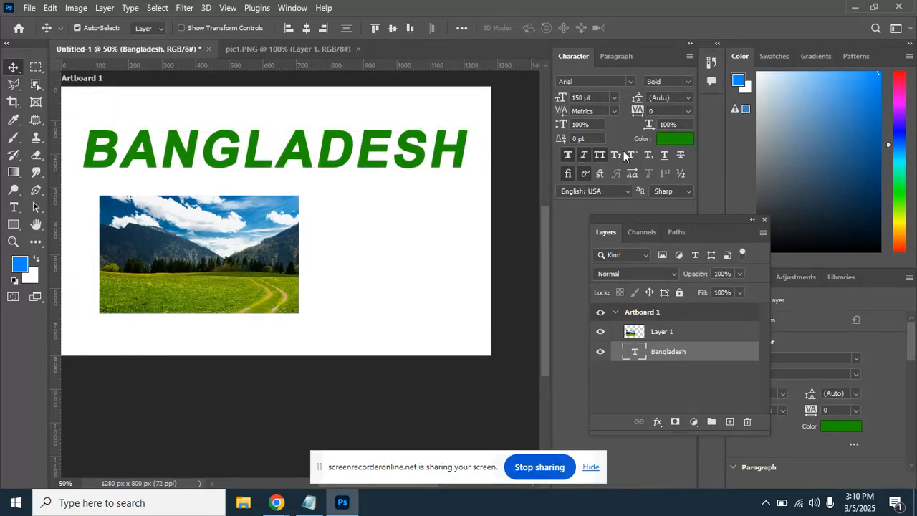
# Try underline and strikethrough one after the other on the BANGLADESH heading, removing each again.
pyautogui.click(665, 154)
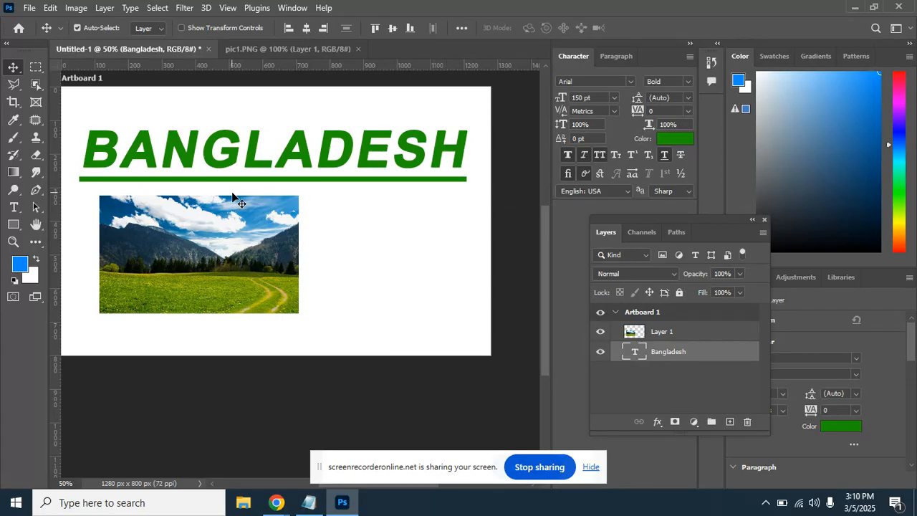
pyautogui.hotkey('ctrl', 'z')
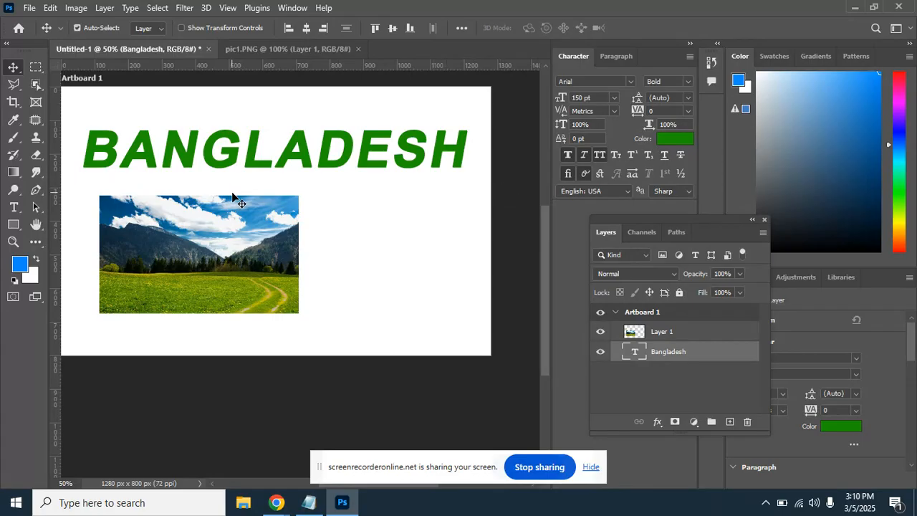
pyautogui.click(681, 154)
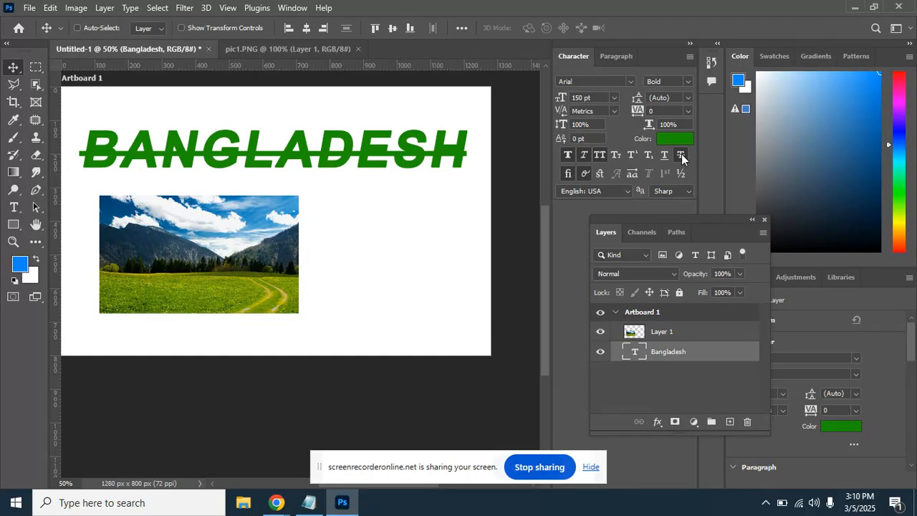
pyautogui.click(681, 154)
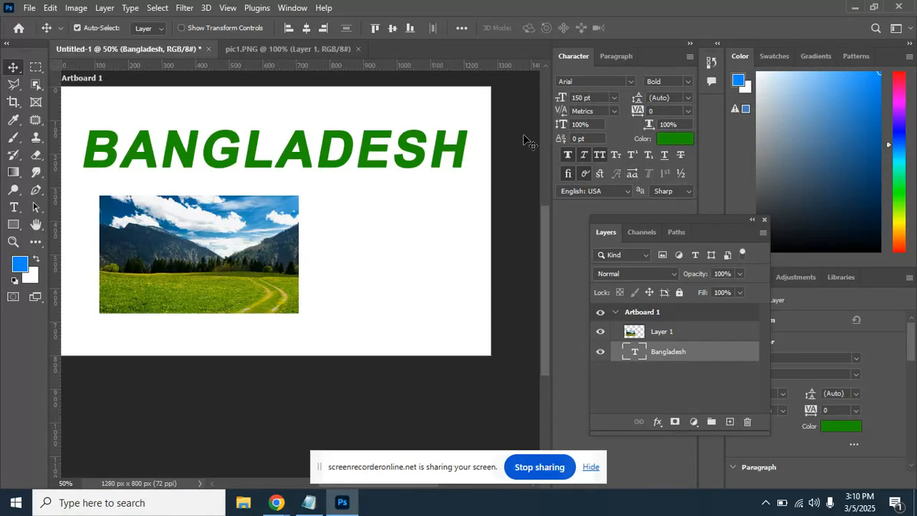
# Move the BANGLADESH heading about 20 px up and slightly to the right, away from the landscape picture.
pyautogui.moveTo(424, 159); pyautogui.dragTo(426, 150)
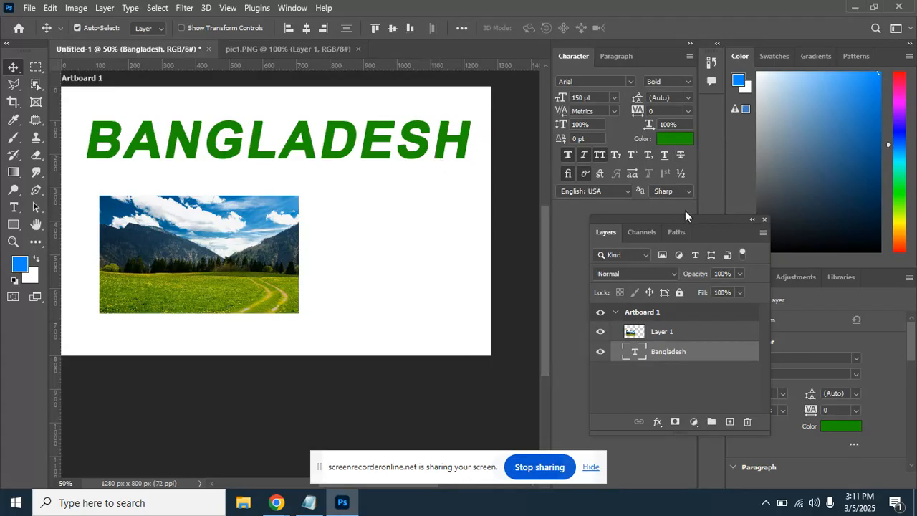
# Move the floating Layers panel up over the Character panel and enlarge it in width and height.
pyautogui.moveTo(689, 219); pyautogui.dragTo(670, 146)
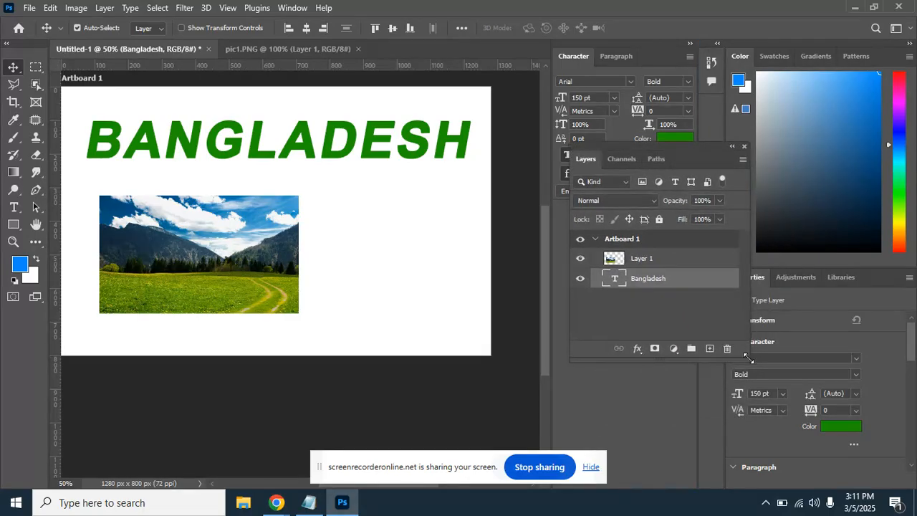
pyautogui.moveTo(748, 356); pyautogui.dragTo(790, 428)
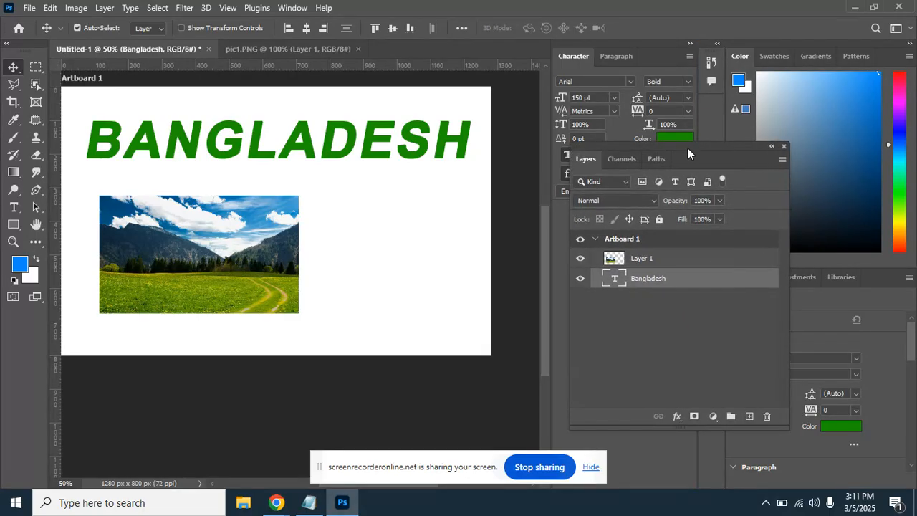
pyautogui.moveTo(688, 153); pyautogui.dragTo(666, 145)
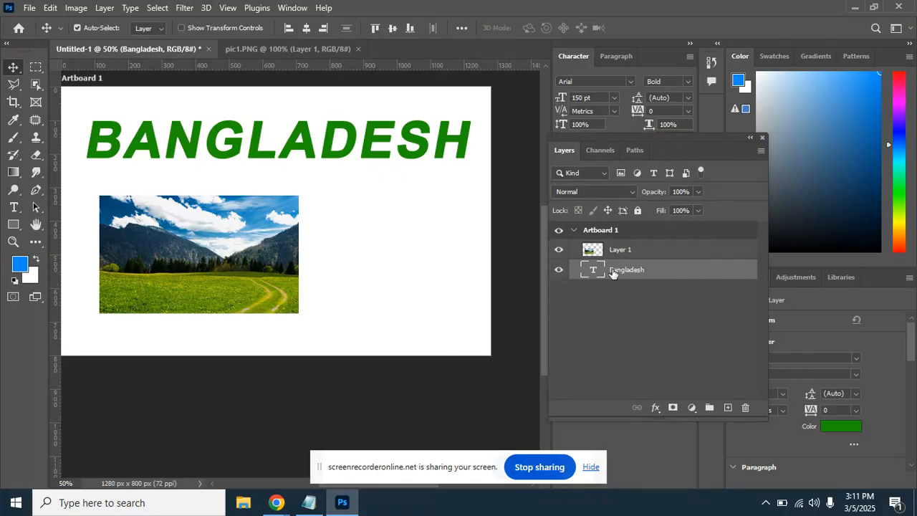
pyautogui.click(558, 271)
pyautogui.click(601, 255)
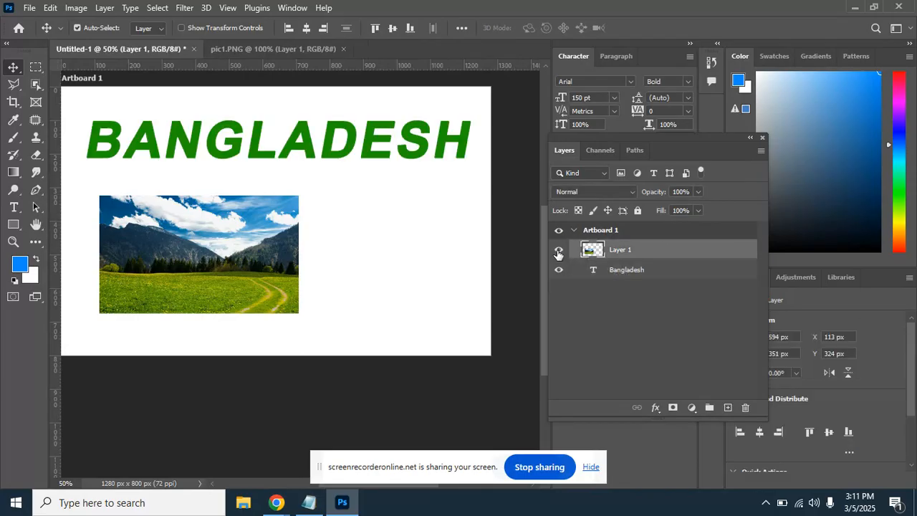
pyautogui.click(648, 264)
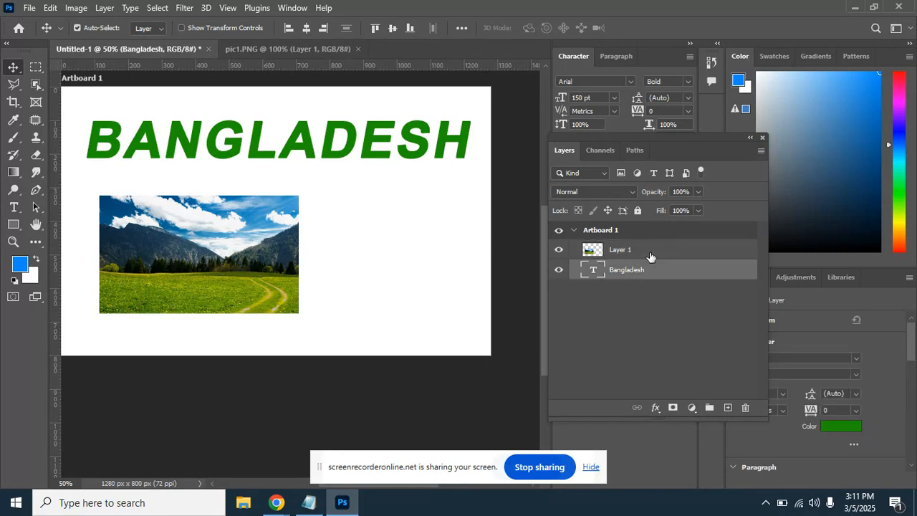
# Rename the landscape picture's layer as nature picture.
pyautogui.click(625, 256)
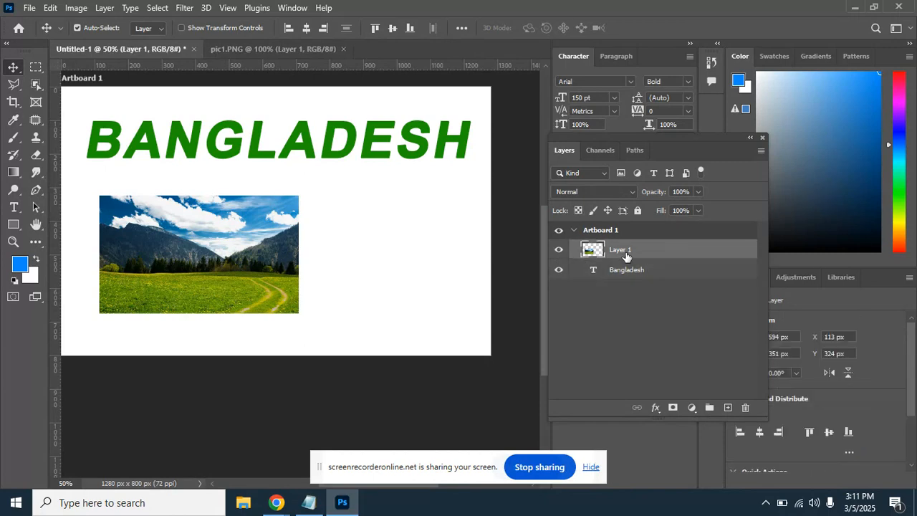
pyautogui.doubleClick(626, 255)
pyautogui.write('nature picture')
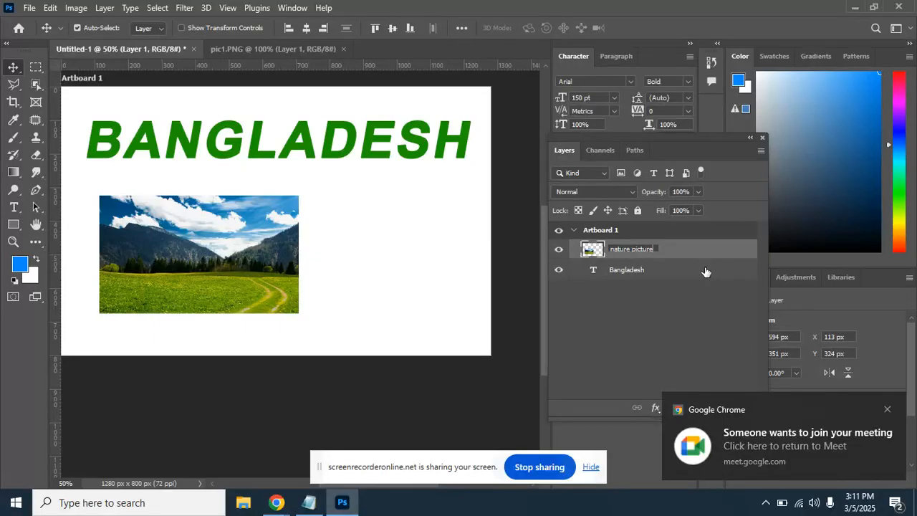
pyautogui.press('Return')
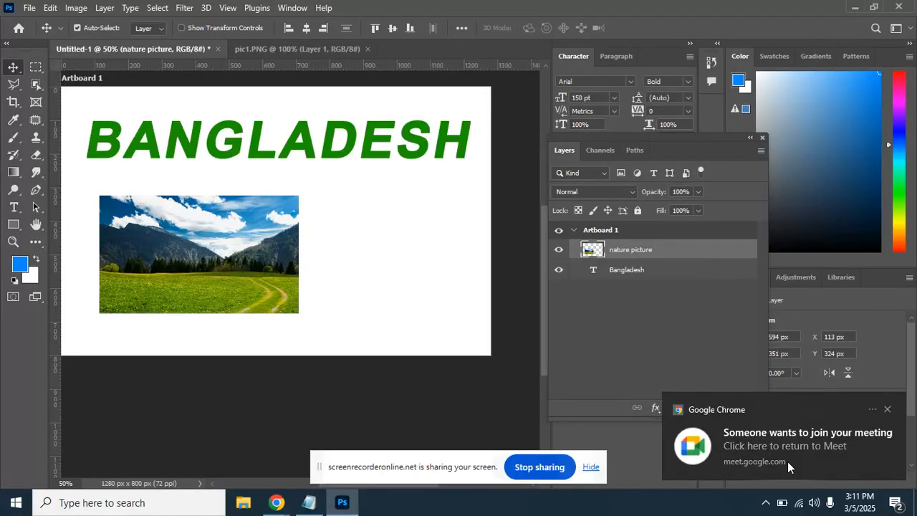
# Switch to Google Meet, admit everyone waiting to join the meeting, and return to Photoshop.
pyautogui.click(787, 461)
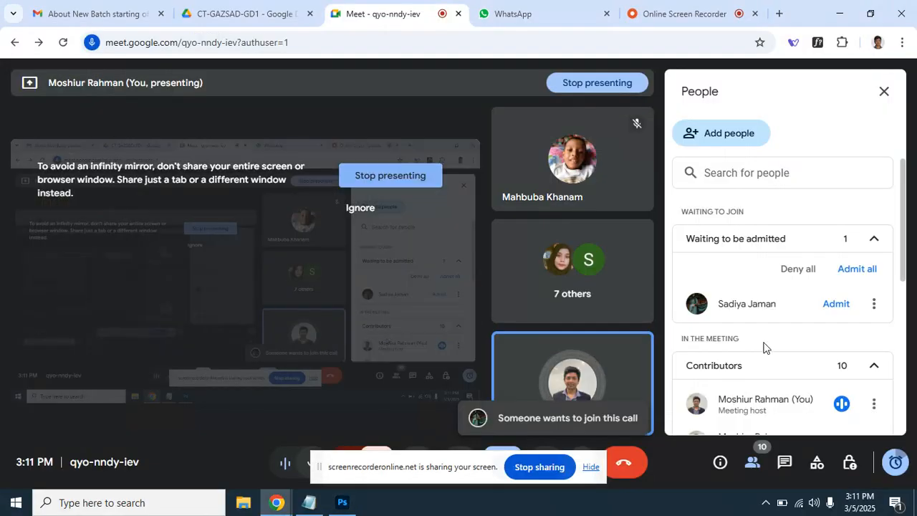
pyautogui.click(849, 270)
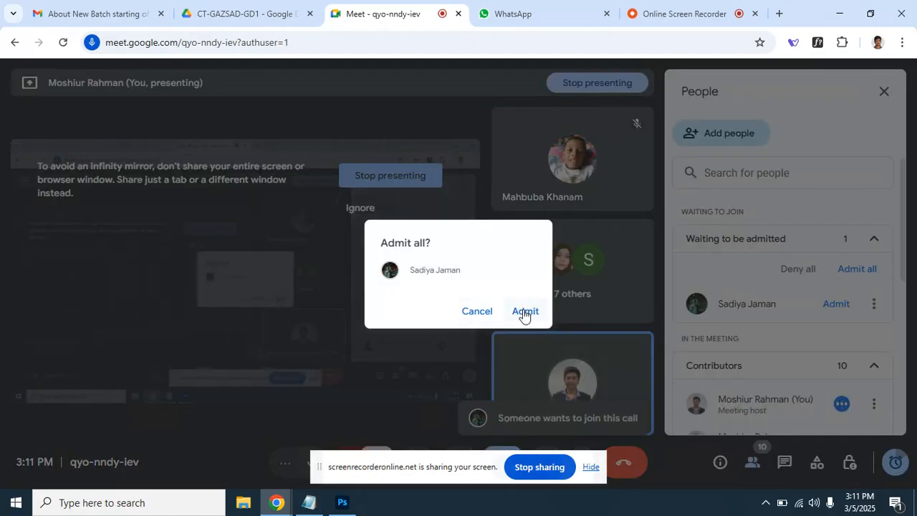
pyautogui.click(525, 312)
pyautogui.click(343, 502)
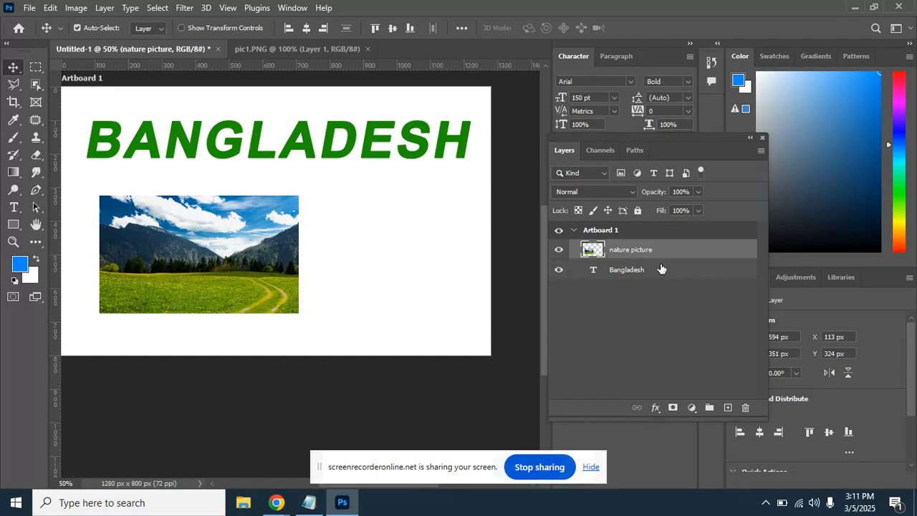
# Create a new layer group above the nature picture layer and name it 1st heading.
pyautogui.click(710, 407)
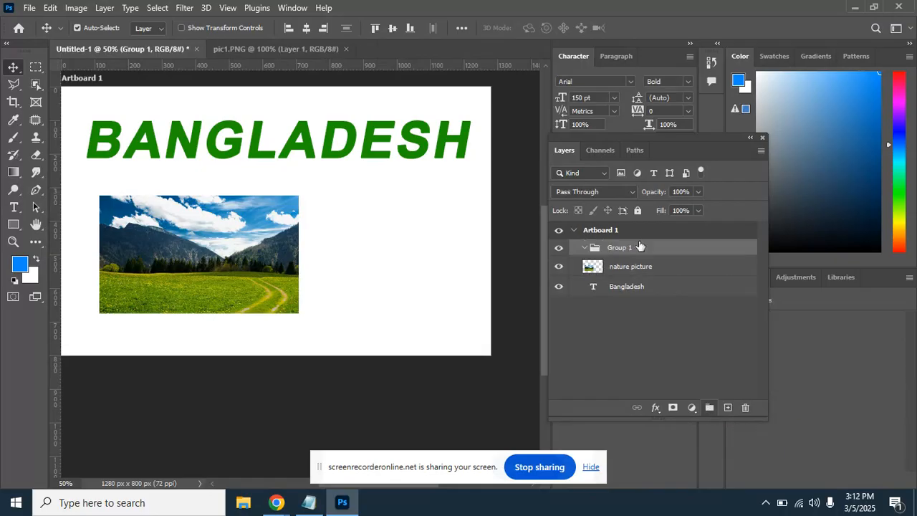
pyautogui.doubleClick(620, 248)
pyautogui.write('1st headl')
pyautogui.write('ng')
pyautogui.press('Return')
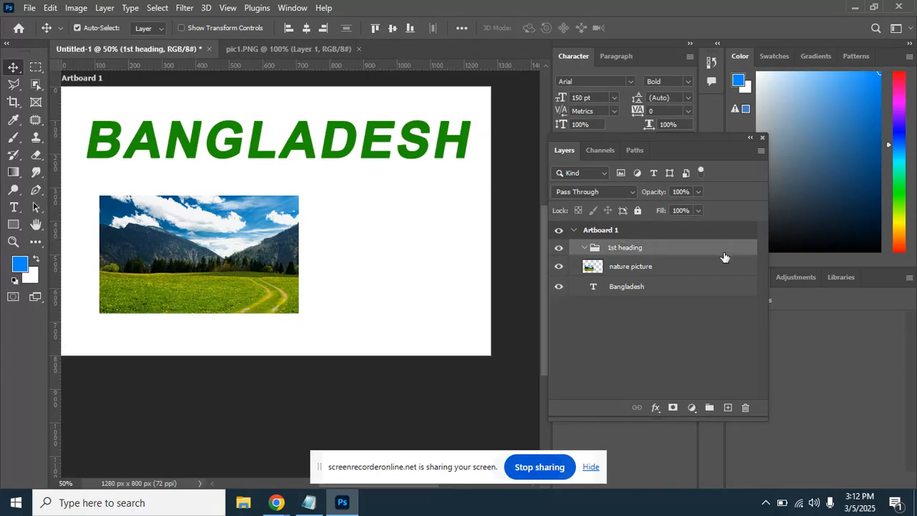
# Move the nature picture and Bangladesh layers together into the 1st heading group and collapse the group.
pyautogui.click(672, 268)
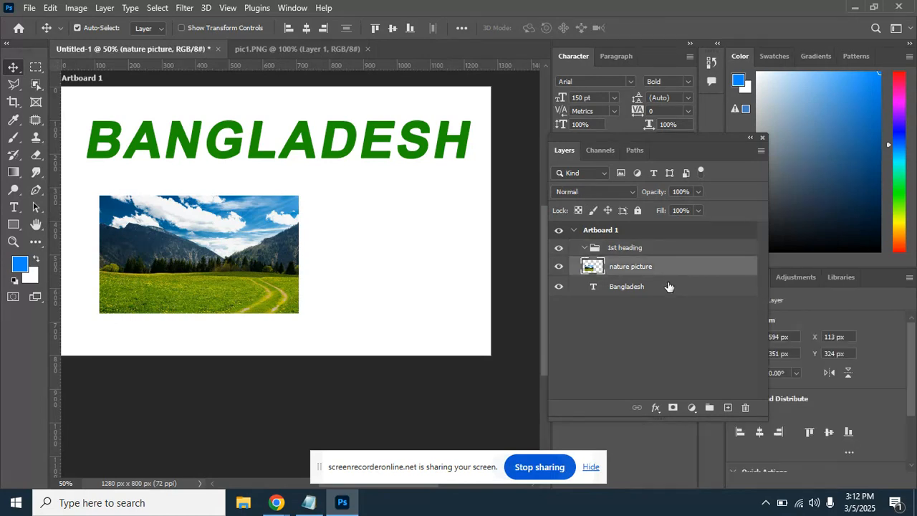
pyautogui.keyDown('shift'); pyautogui.click(668, 287); pyautogui.keyUp('shift')
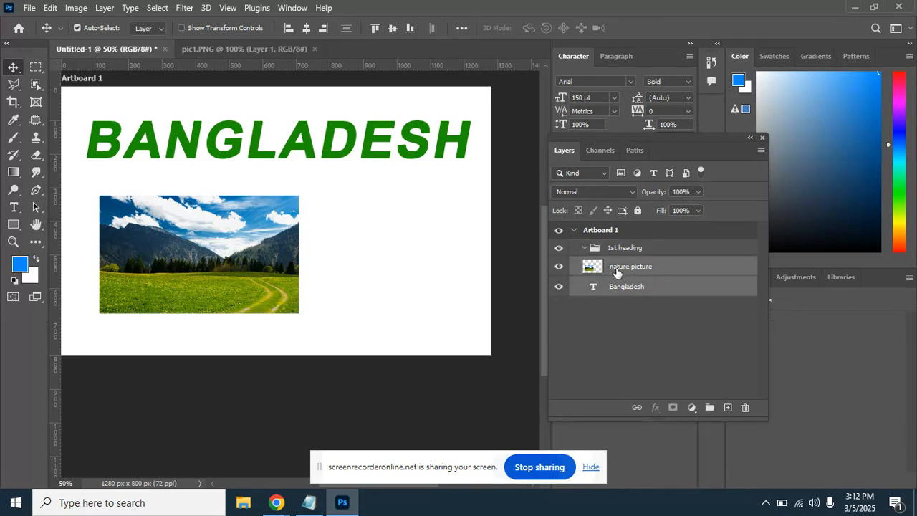
pyautogui.moveTo(616, 272); pyautogui.dragTo(620, 249)
pyautogui.click(585, 249)
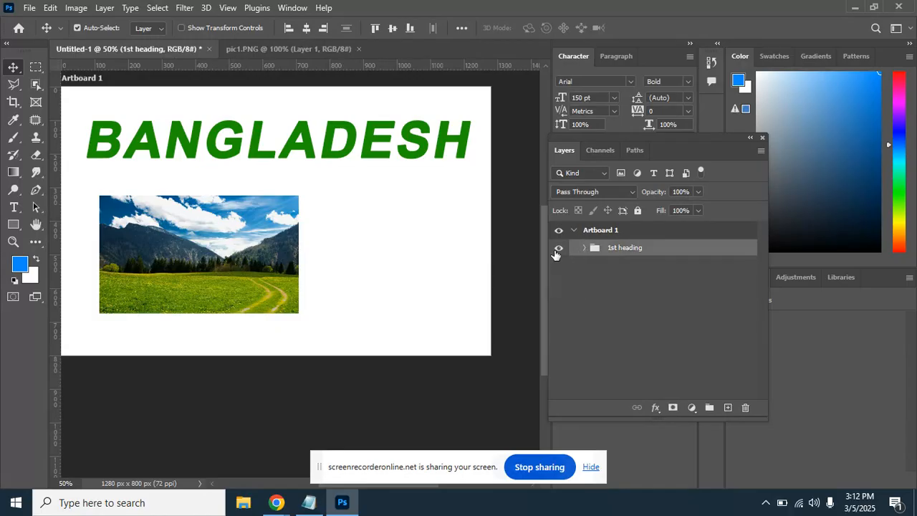
# Hide and show the 1st heading group twice, and expand it briefly to view its layers.
pyautogui.click(560, 250)
pyautogui.click(559, 250)
pyautogui.click(560, 251)
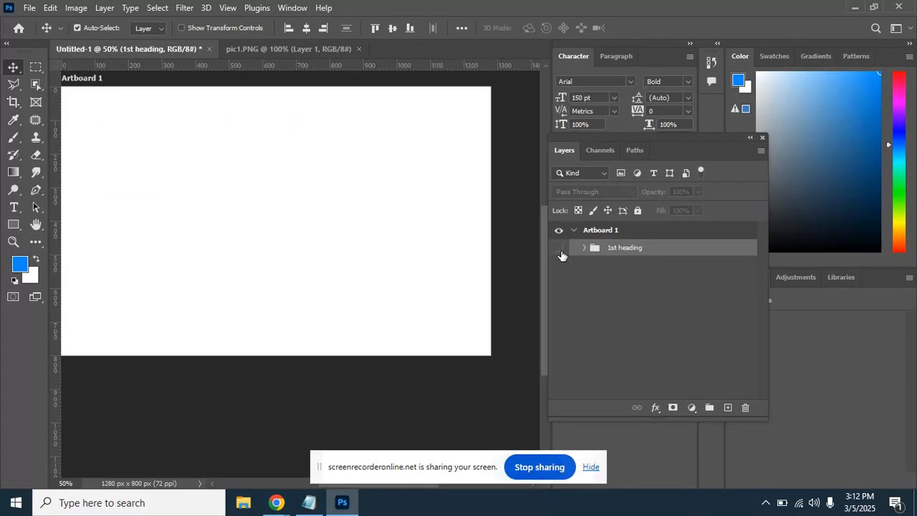
pyautogui.click(561, 250)
pyautogui.click(585, 248)
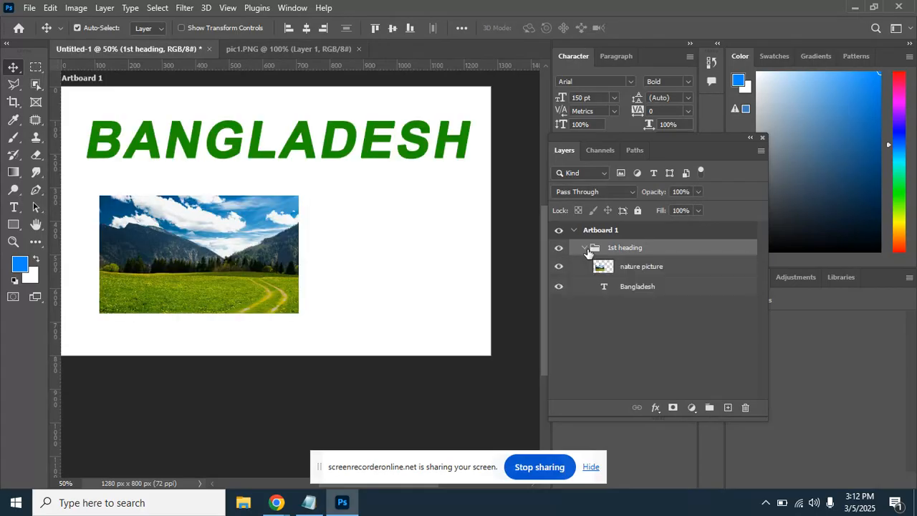
pyautogui.click(585, 248)
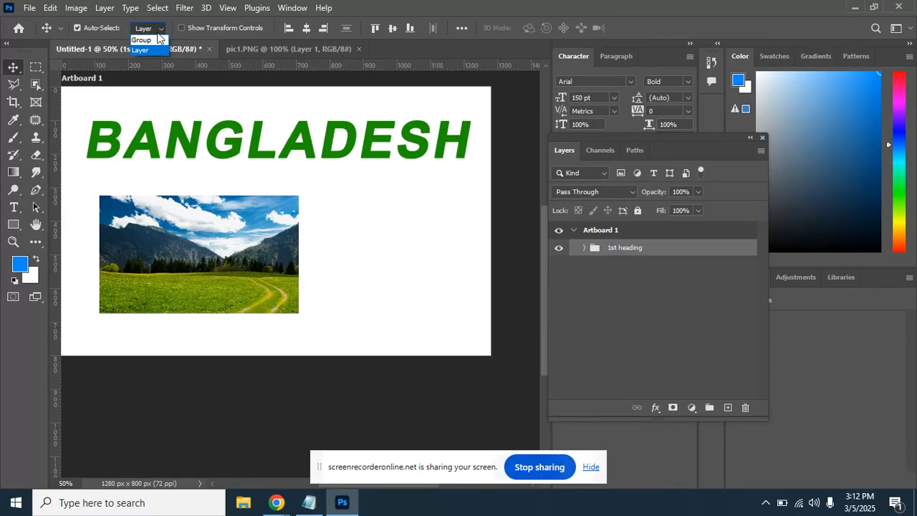
# Set the Move tool's auto-select to Group and move the heading and picture together slightly up and to the left.
pyautogui.click(158, 44)
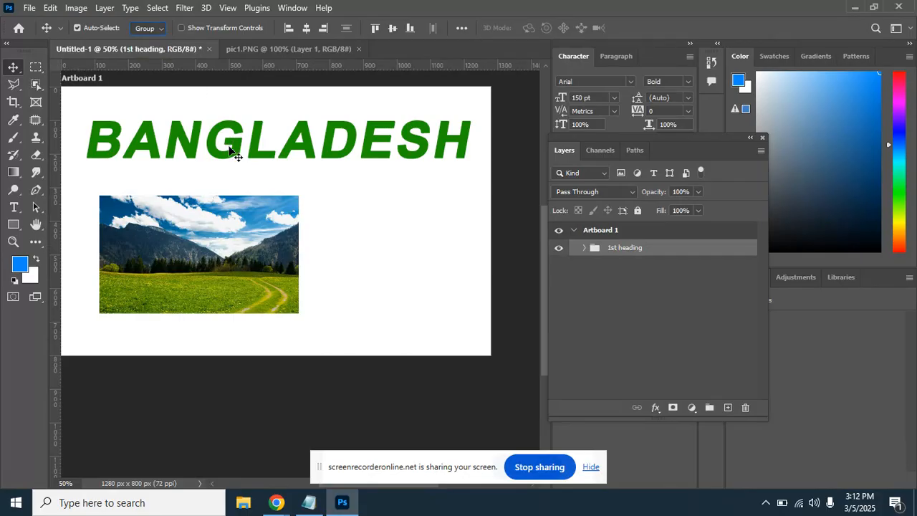
pyautogui.moveTo(216, 142); pyautogui.dragTo(171, 124)
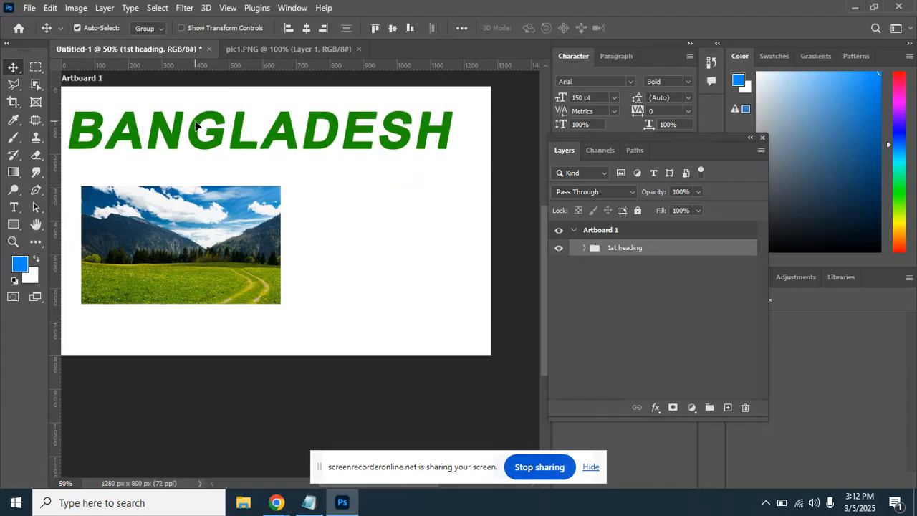
# Set auto-select to Layer and separately move the heading about 36 px right and 22 px down, and the picture slightly right and down.
pyautogui.click(163, 29)
pyautogui.click(155, 41)
pyautogui.click(333, 135)
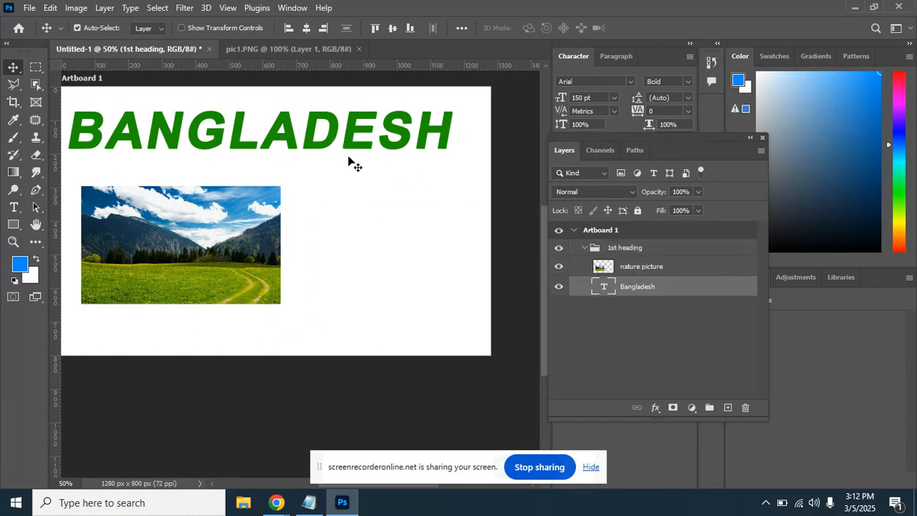
pyautogui.moveTo(333, 127)
pyautogui.mouseDown()
pyautogui.moveTo(357, 154)
pyautogui.moveTo(356, 118)
pyautogui.moveTo(342, 134)
pyautogui.mouseUp()
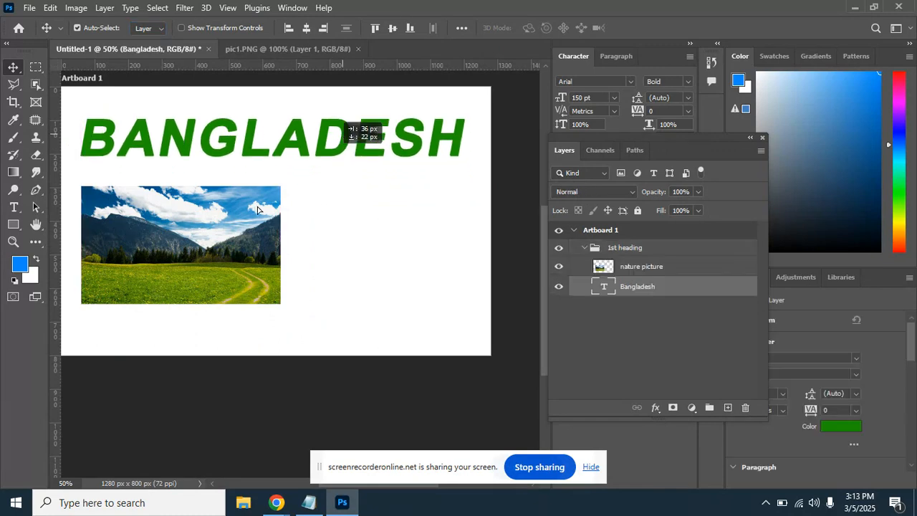
pyautogui.moveTo(178, 227); pyautogui.dragTo(229, 227)
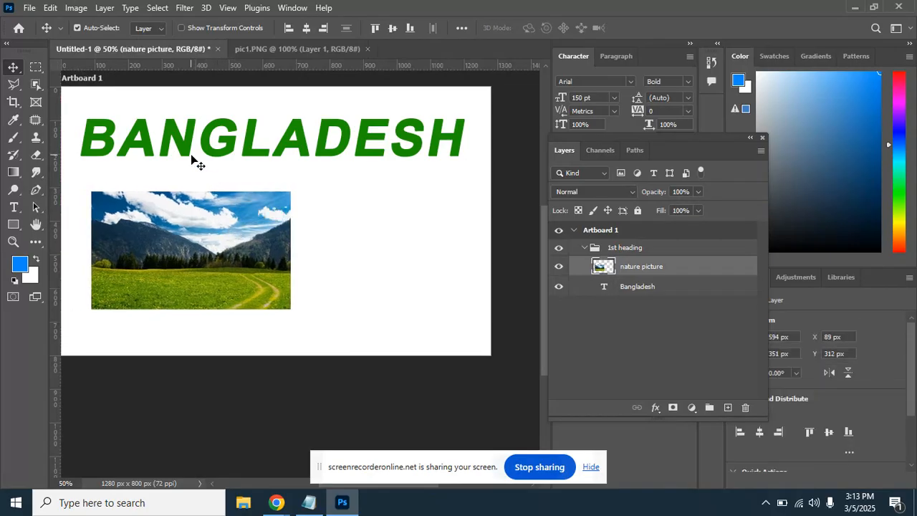
# Move the BANGLADESH heading slightly right so its left edge lines up with the landscape picture.
pyautogui.press('space')
pyautogui.moveTo(164, 177); pyautogui.dragTo(196, 207)
pyautogui.moveTo(249, 188)
pyautogui.mouseDown()
pyautogui.moveTo(258, 190)
pyautogui.moveTo(240, 190)
pyautogui.moveTo(262, 195)
pyautogui.moveTo(265, 185)
pyautogui.mouseUp()
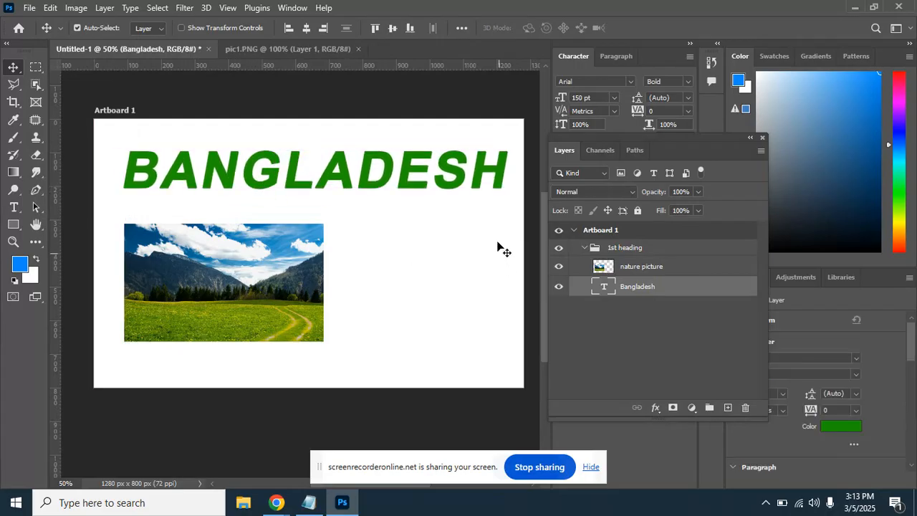
pyautogui.moveTo(462, 186); pyautogui.dragTo(457, 186)
# Delete only the 1st heading group while keeping its two layers, and undo the deletion.
pyautogui.click(635, 247)
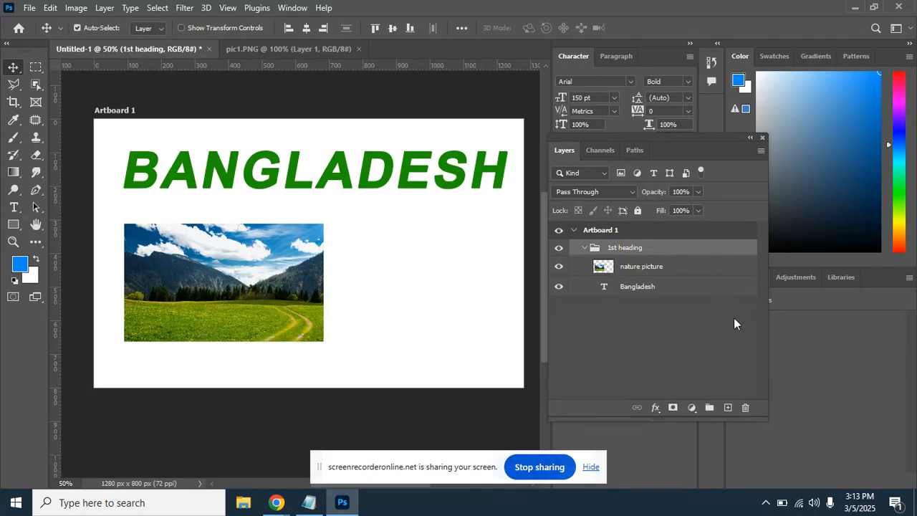
pyautogui.click(749, 408)
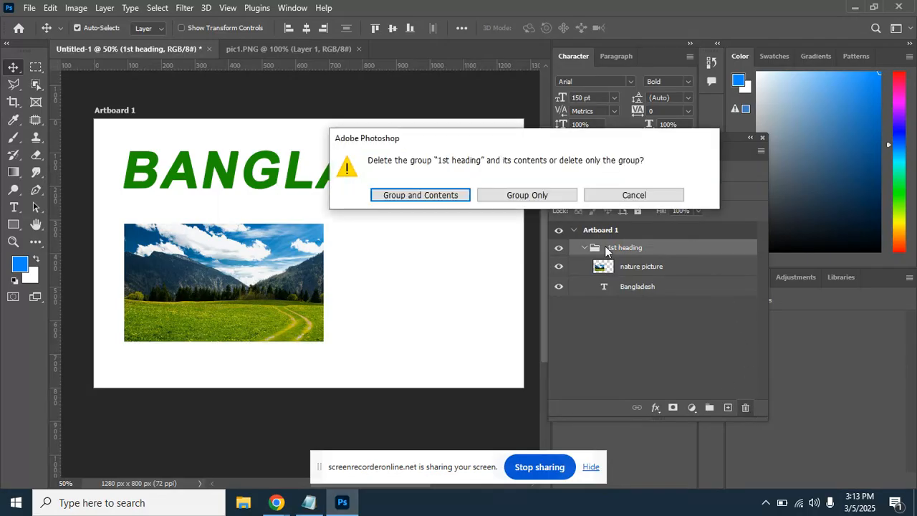
pyautogui.click(533, 197)
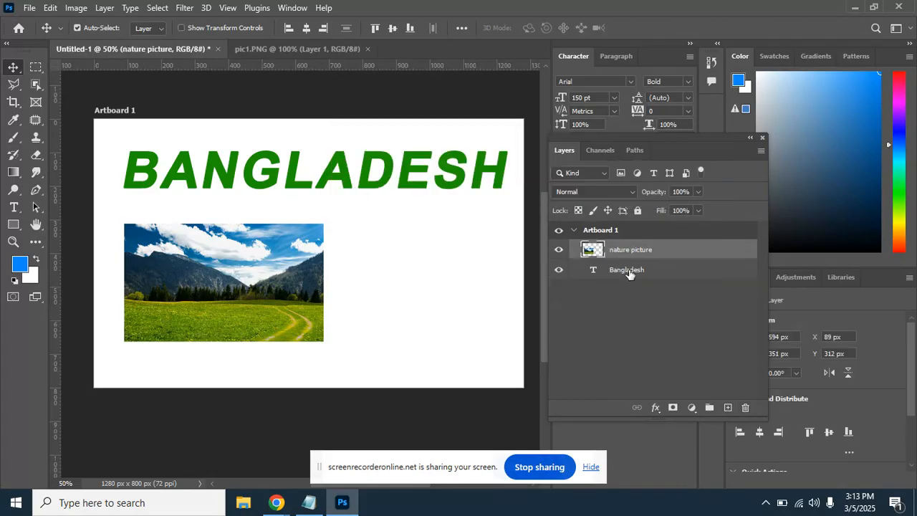
pyautogui.press('ctrl')
pyautogui.hotkey('ctrl', 'z')
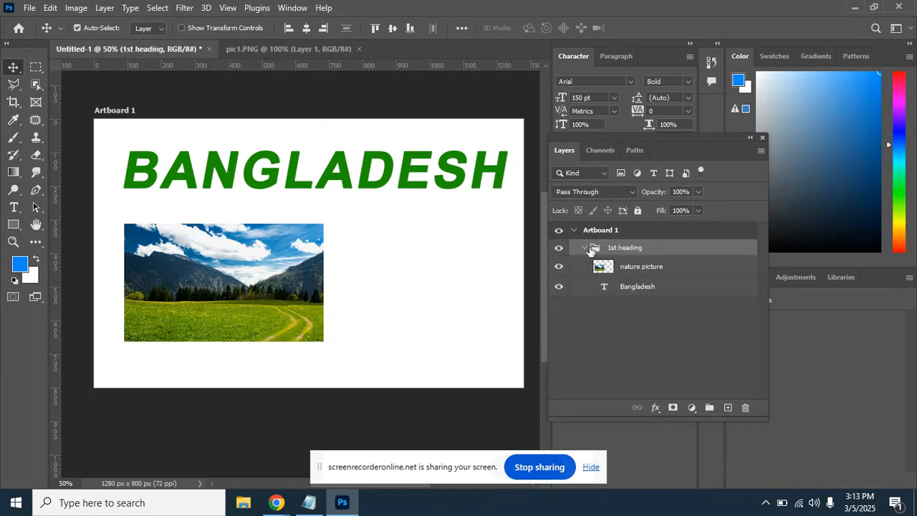
# Collapse and expand the 1st heading group repeatedly, hiding and showing it once to examine how its contents respond.
pyautogui.click(585, 248)
pyautogui.click(585, 247)
pyautogui.click(586, 248)
pyautogui.click(560, 249)
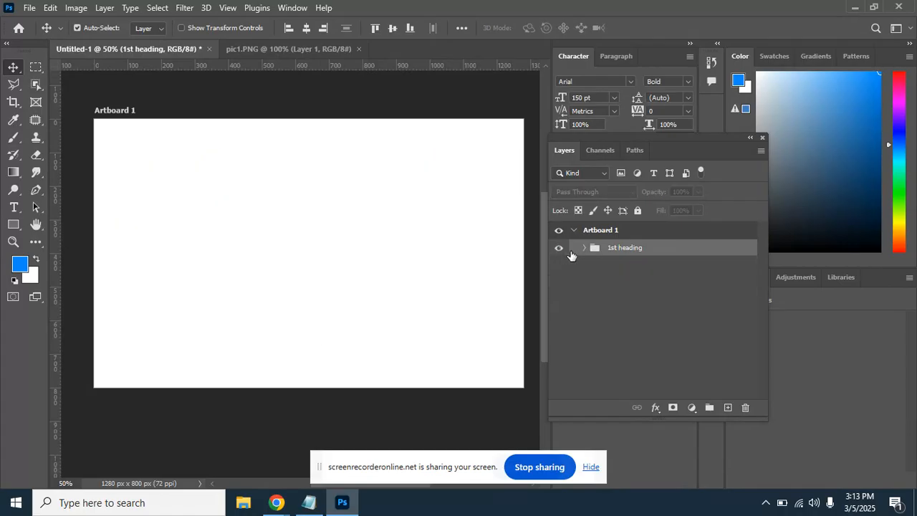
pyautogui.click(559, 248)
pyautogui.click(584, 248)
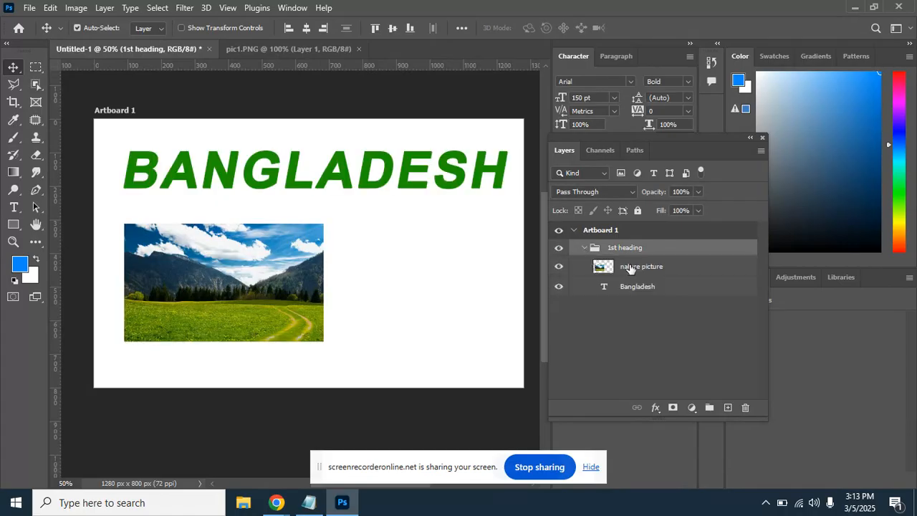
pyautogui.click(585, 248)
pyautogui.click(583, 248)
# Try removing the 1st heading group with the Group Only option, and undo the removal.
pyautogui.click(745, 408)
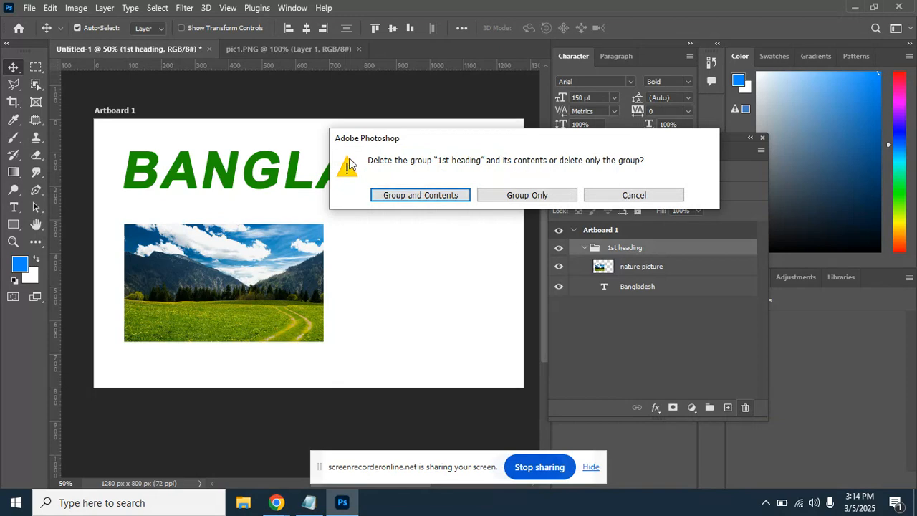
pyautogui.click(534, 196)
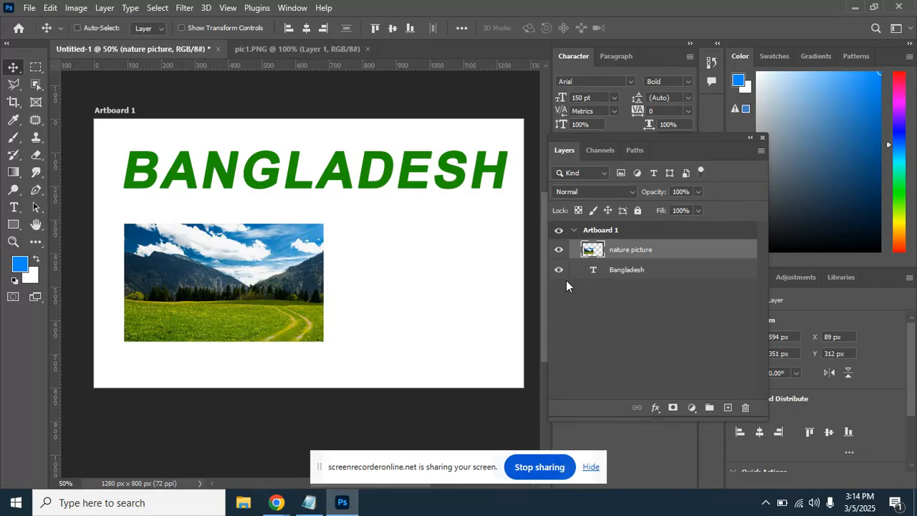
pyautogui.hotkey('ctrl', 'z')
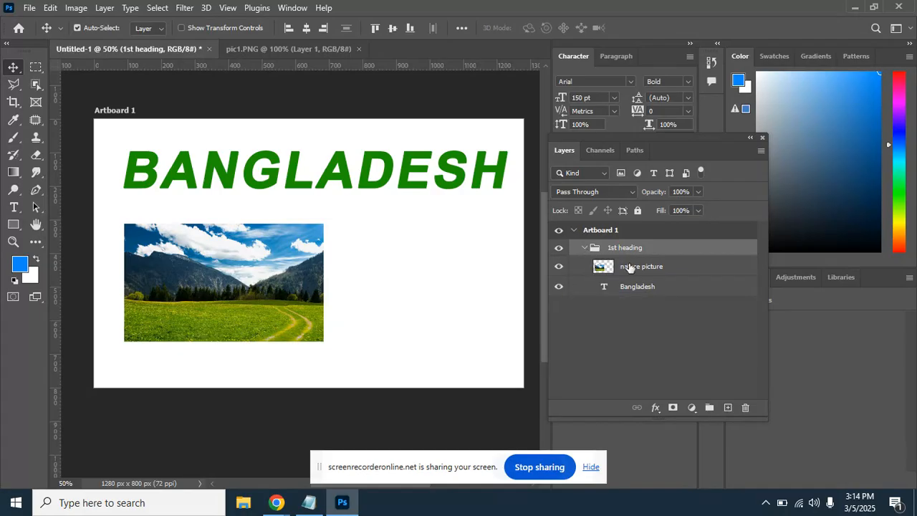
# Try deleting the 1st heading group together with its contents, and undo the deletion.
pyautogui.click(746, 408)
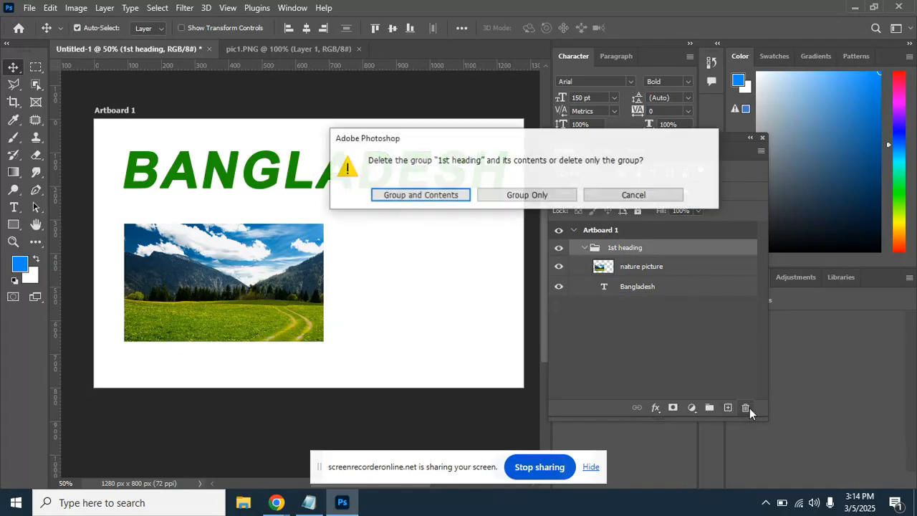
pyautogui.click(420, 197)
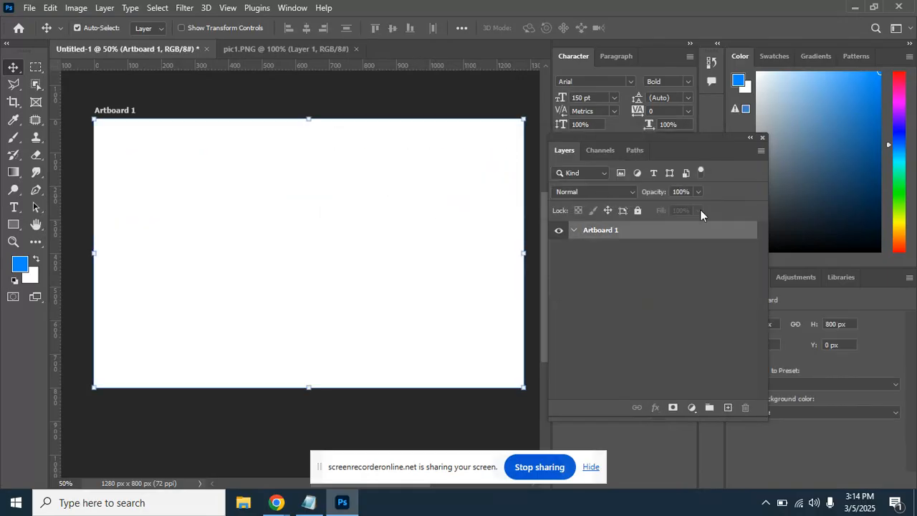
pyautogui.hotkey('ctrl', 'z')
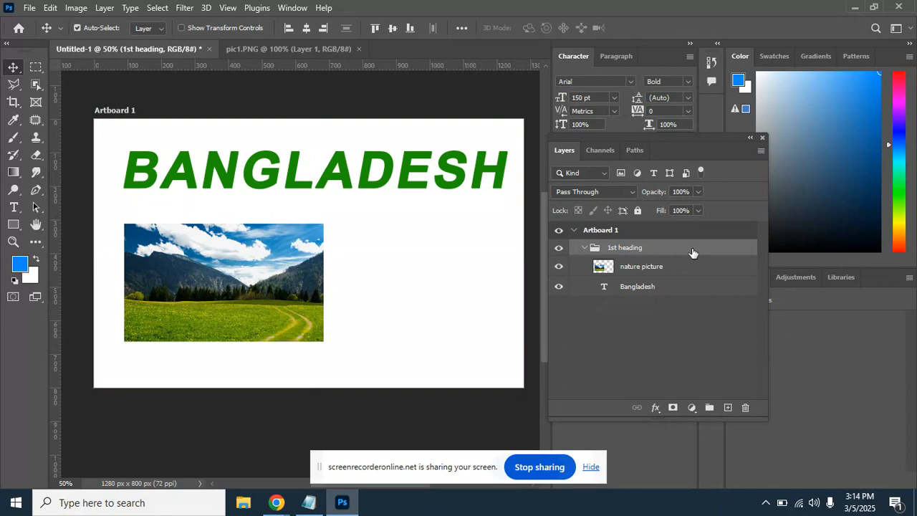
# Delete only the 1st heading group, keeping its layers, and select the BANGLADESH heading on the artboard.
pyautogui.click(745, 409)
pyautogui.click(529, 198)
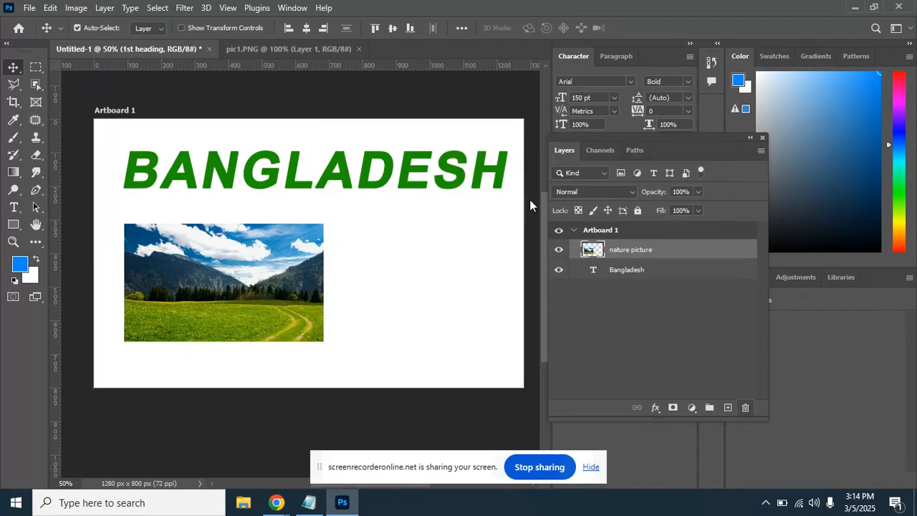
pyautogui.click(353, 183)
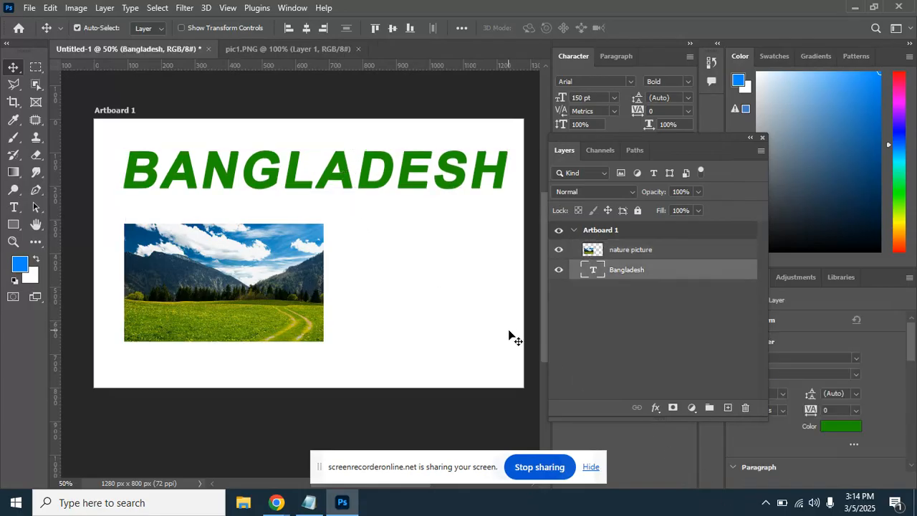
pyautogui.click(407, 163)
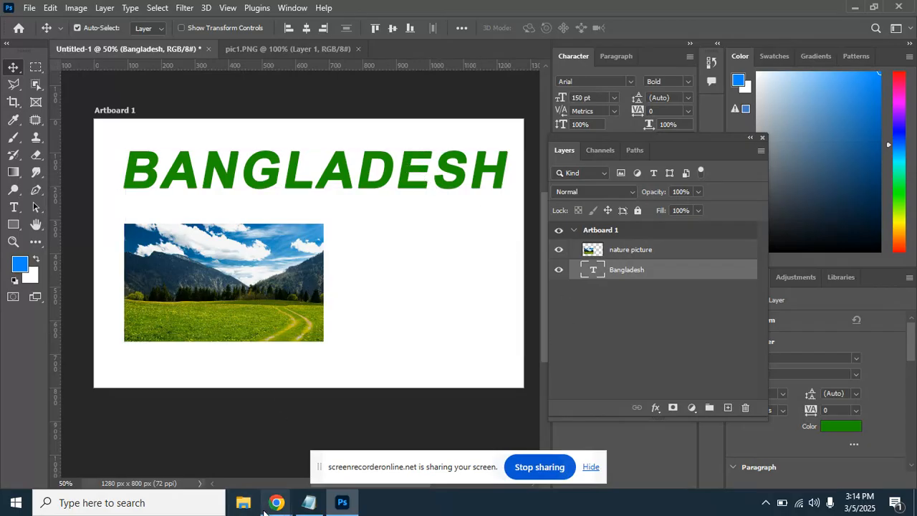
# Switch to the Google Meet window in Chrome and open the WhatsApp Web chats.
pyautogui.moveTo(264, 510)
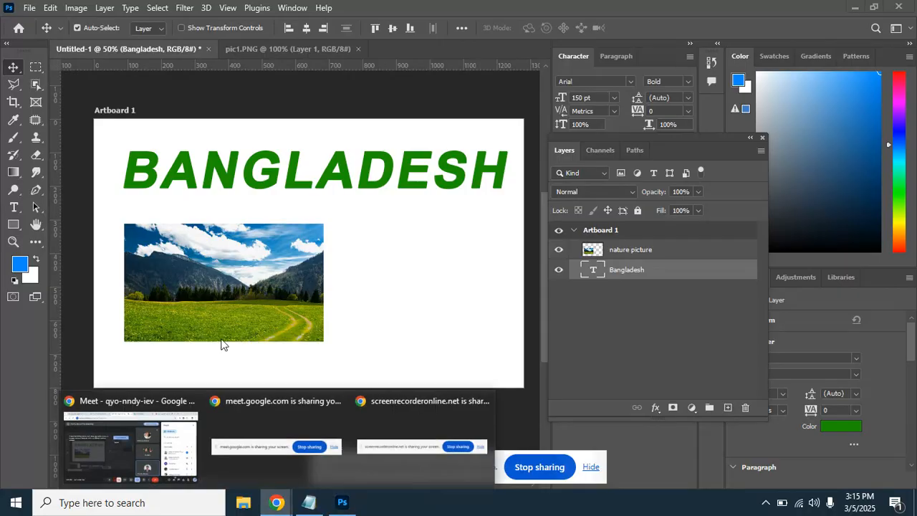
pyautogui.click(152, 397)
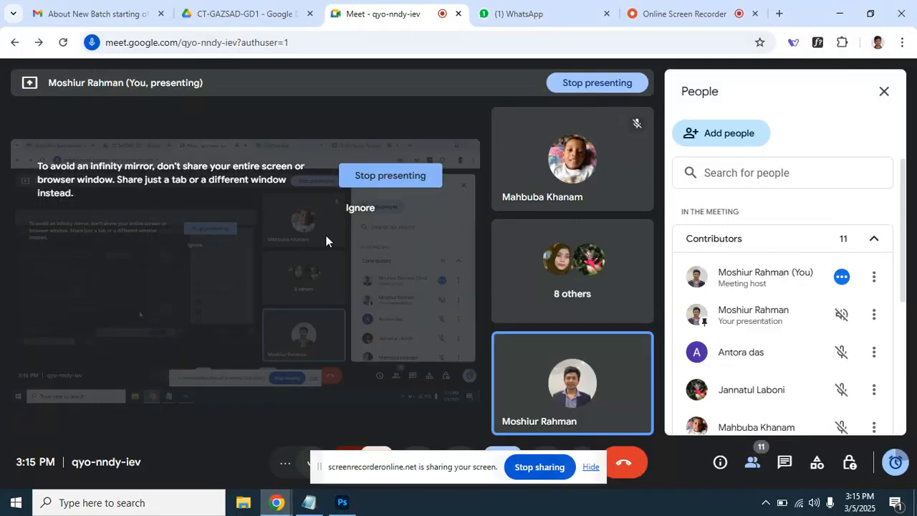
pyautogui.click(533, 16)
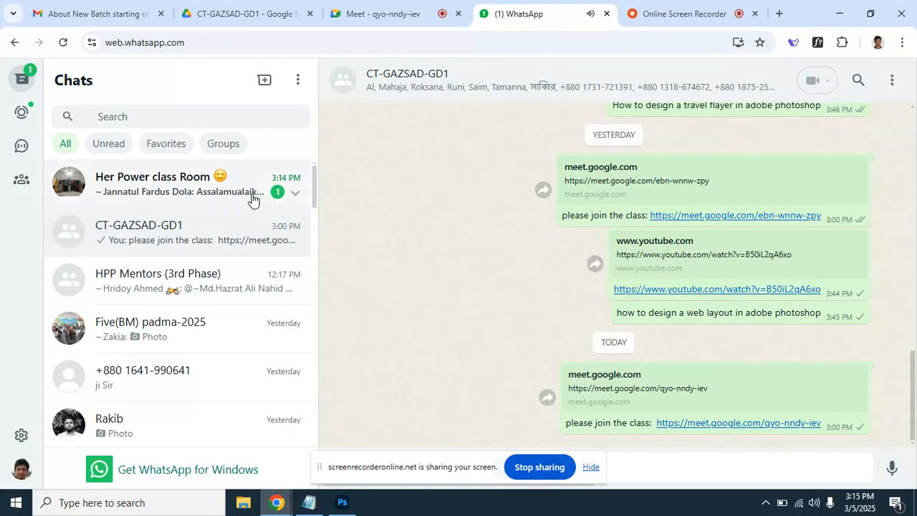
# Check the Online Screen Recorder page in Chrome, and switch back to Photoshop.
pyautogui.click(251, 17)
pyautogui.click(681, 14)
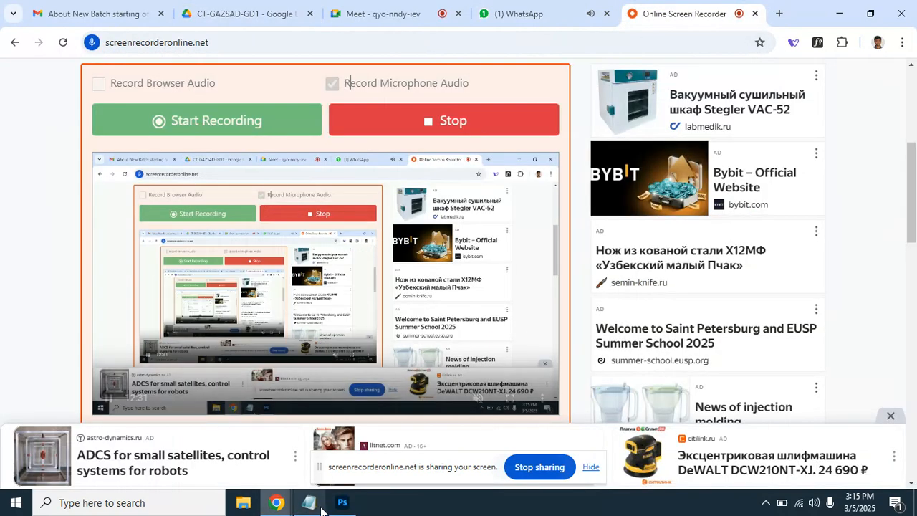
pyautogui.click(343, 502)
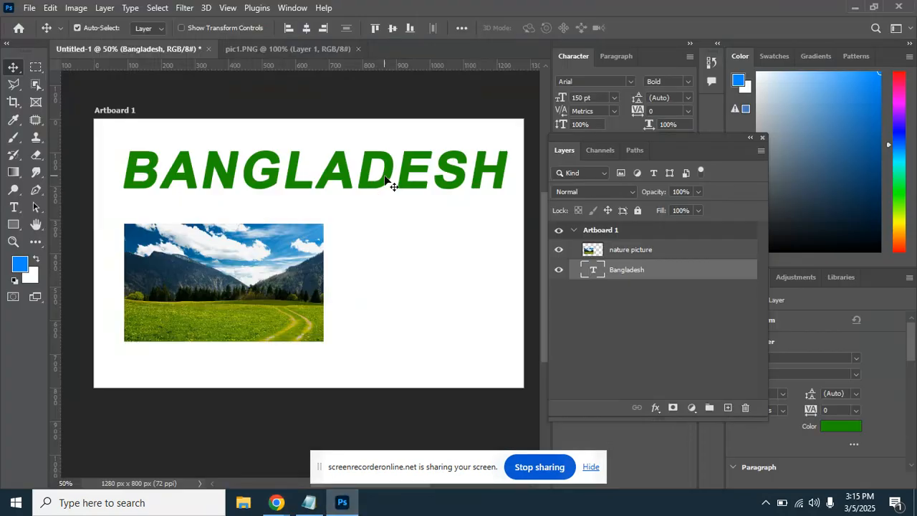
# Switch to the Google Meet call, admit everyone waiting to join, and return to Photoshop.
pyautogui.click(655, 411)
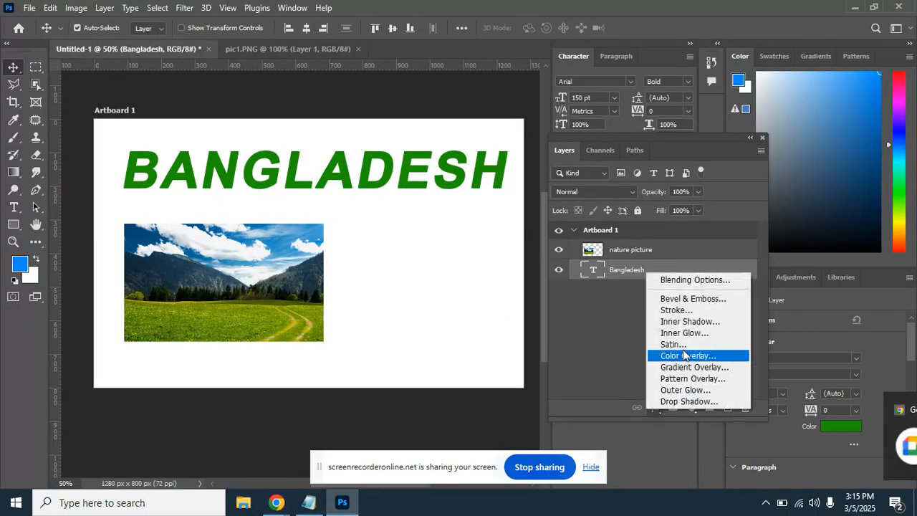
pyautogui.click(739, 450)
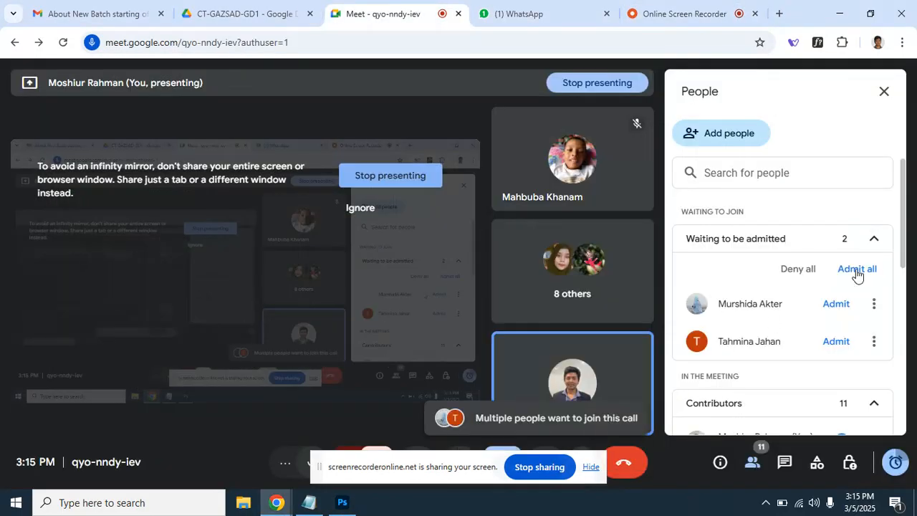
pyautogui.click(856, 271)
pyautogui.click(536, 314)
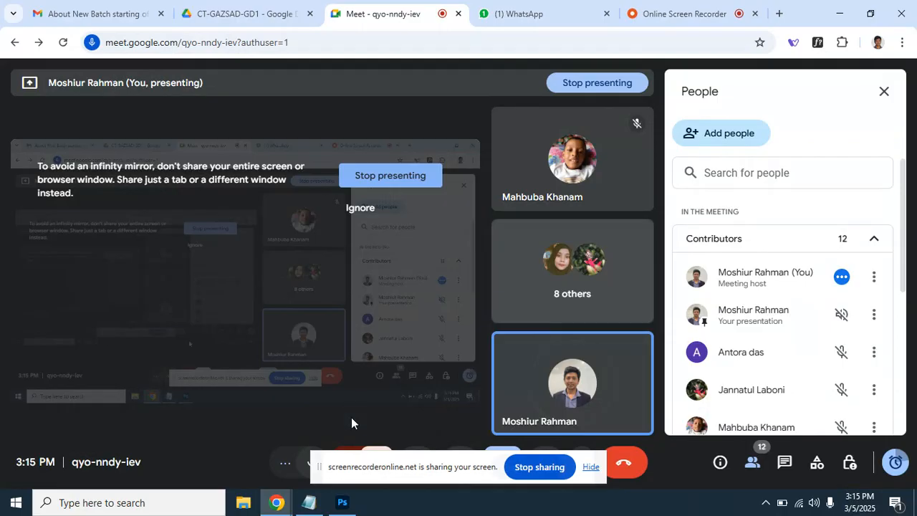
pyautogui.click(342, 502)
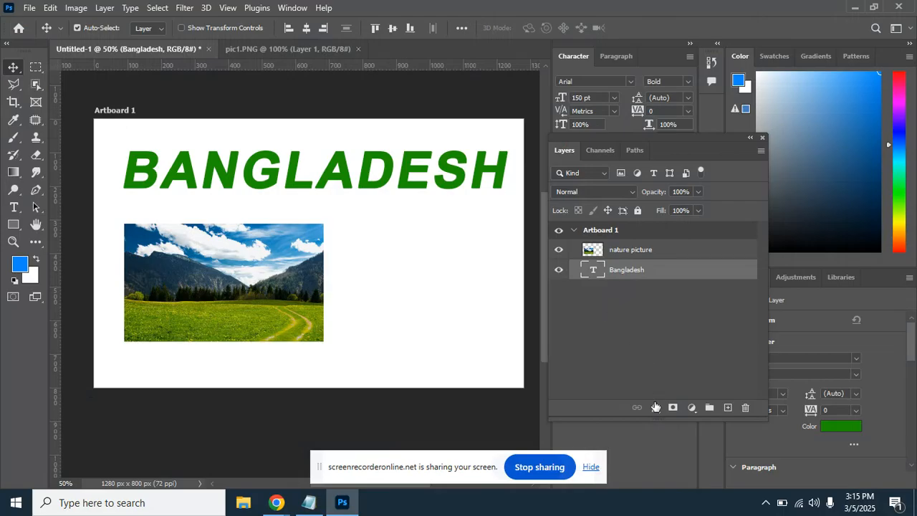
# Try a drop shadow with the default settings on the Bangladesh text layer, and undo it.
pyautogui.click(654, 408)
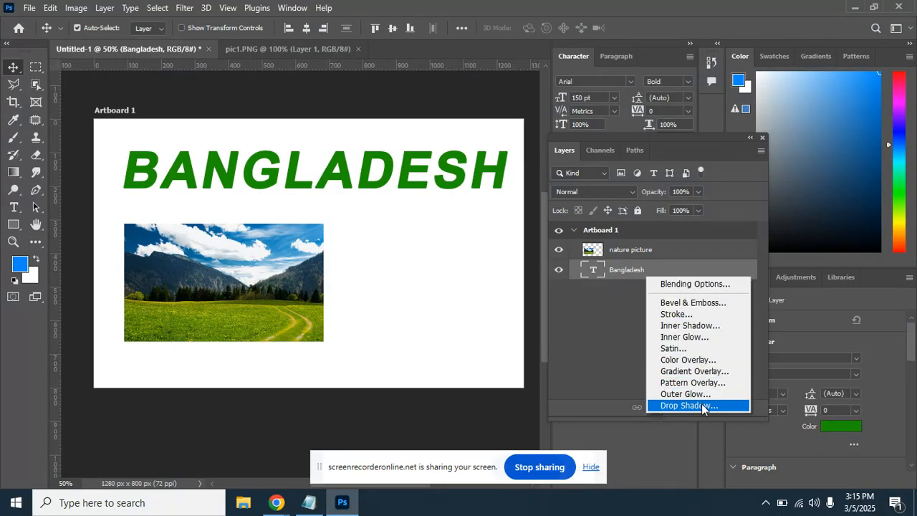
pyautogui.click(702, 405)
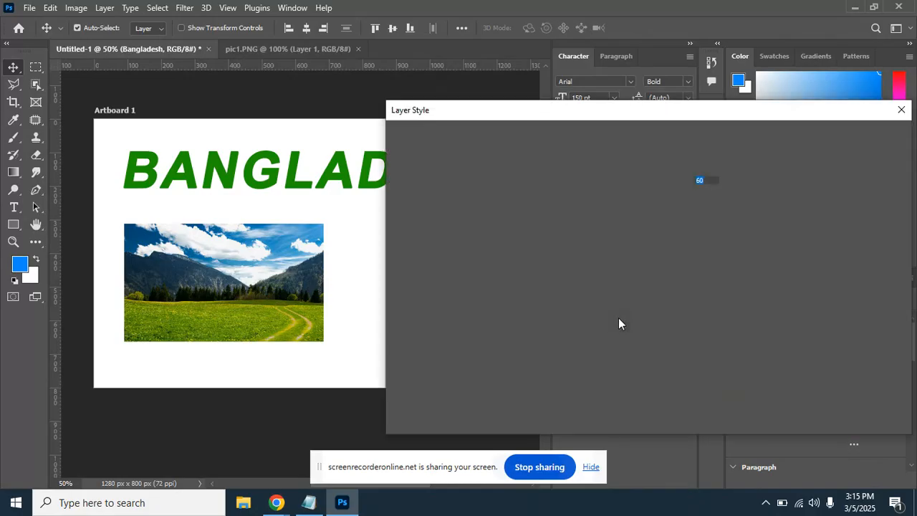
pyautogui.moveTo(483, 113); pyautogui.dragTo(604, 71)
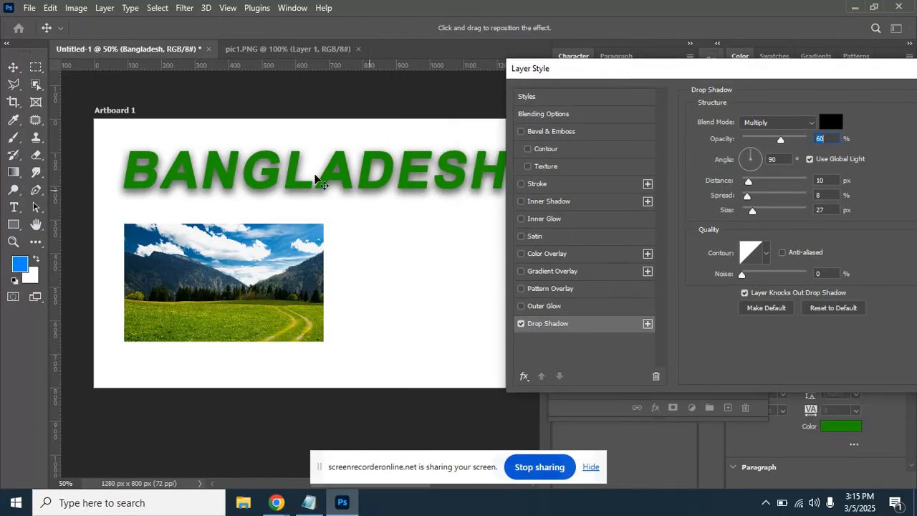
pyautogui.moveTo(727, 76); pyautogui.dragTo(352, 128)
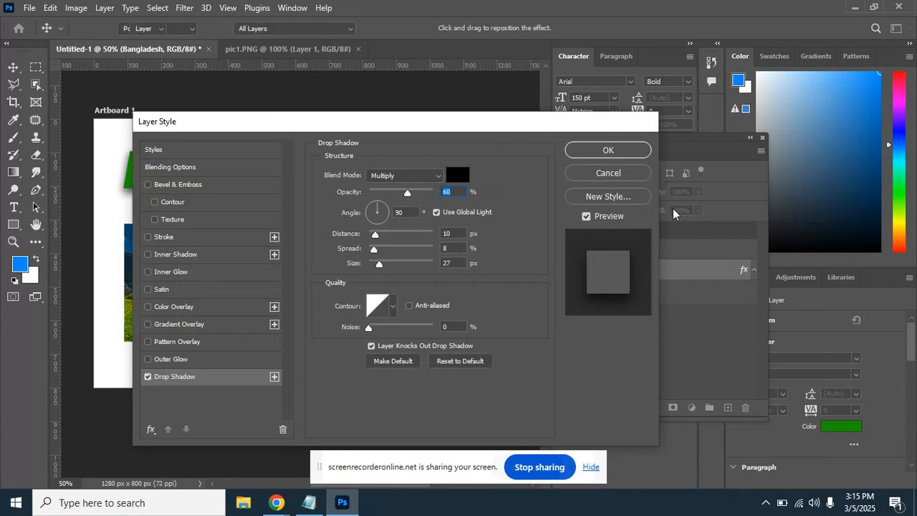
pyautogui.press('Return')
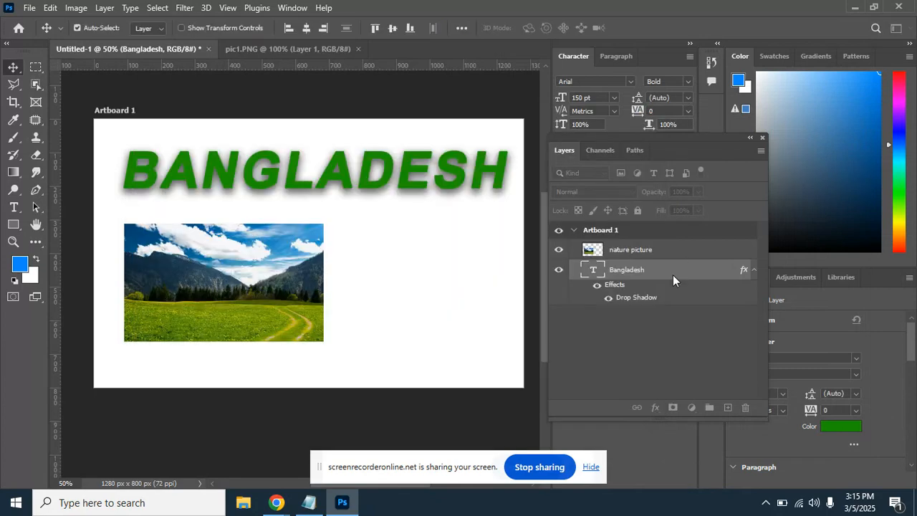
pyautogui.hotkey('ctrl', 'z')
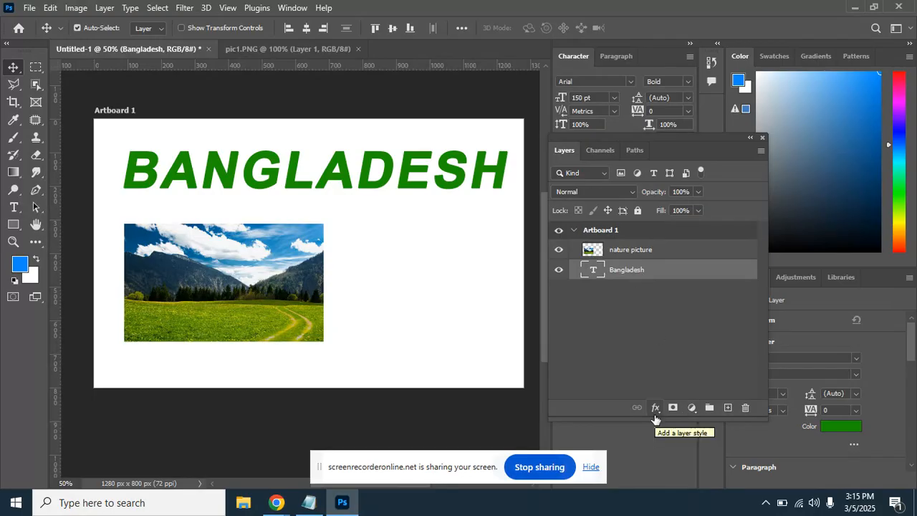
# Add a drop shadow to the Bangladesh text layer, with 66% opacity and a distance of 13 px.
pyautogui.click(655, 414)
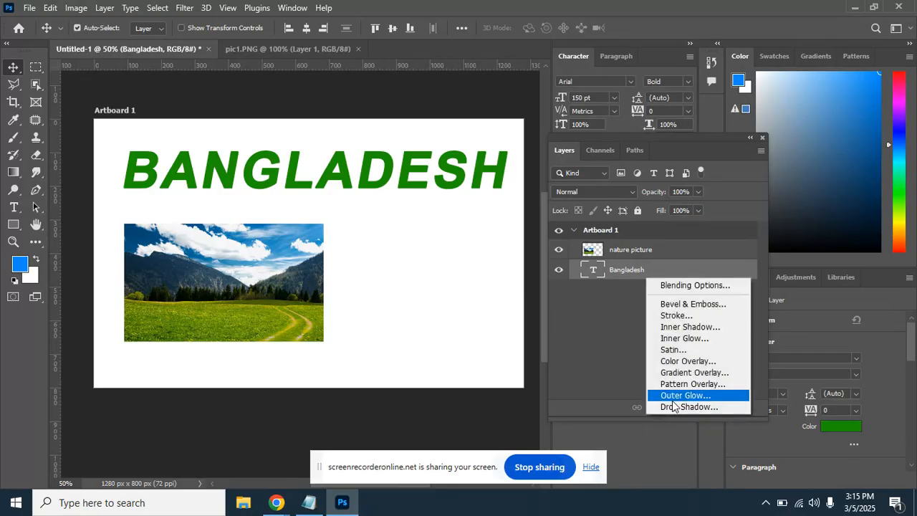
pyautogui.click(673, 406)
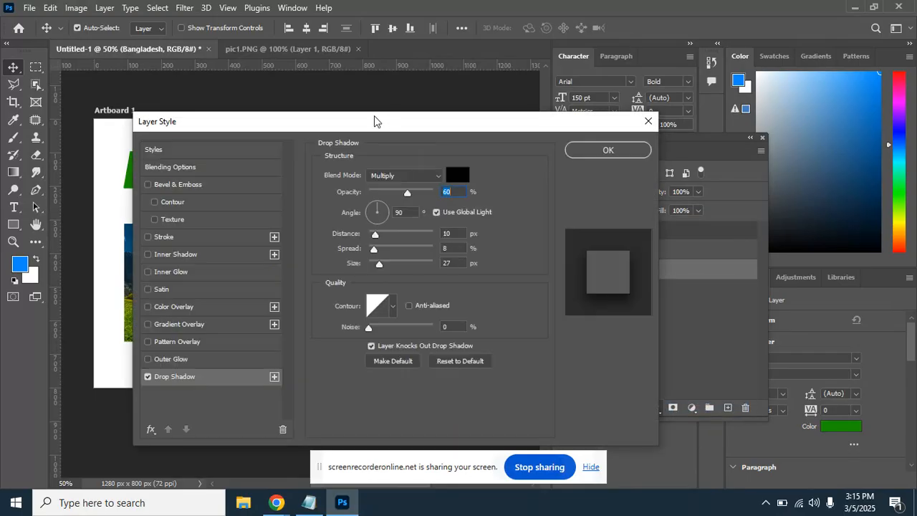
pyautogui.moveTo(350, 123); pyautogui.dragTo(661, 102)
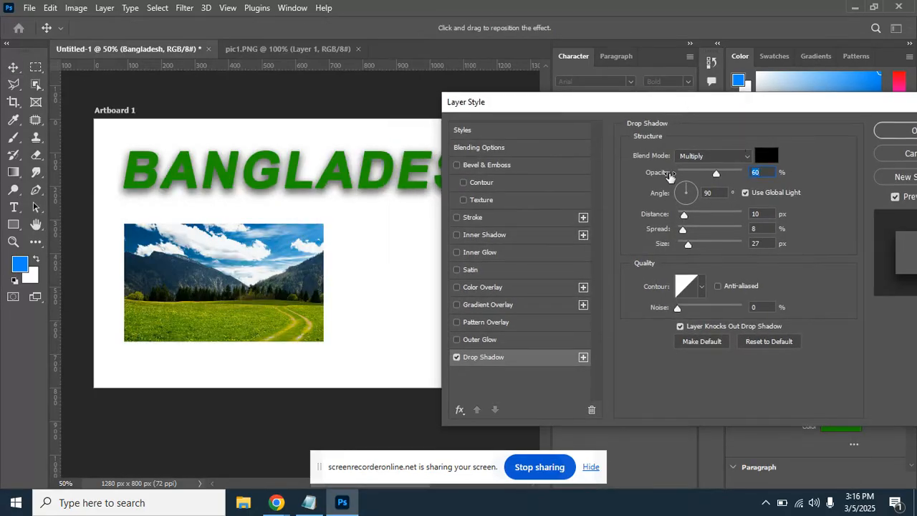
pyautogui.moveTo(715, 174); pyautogui.dragTo(719, 176)
pyautogui.moveTo(675, 108); pyautogui.dragTo(736, 69)
pyautogui.moveTo(749, 176)
pyautogui.mouseDown()
pyautogui.moveTo(756, 174)
pyautogui.moveTo(748, 176)
pyautogui.mouseUp()
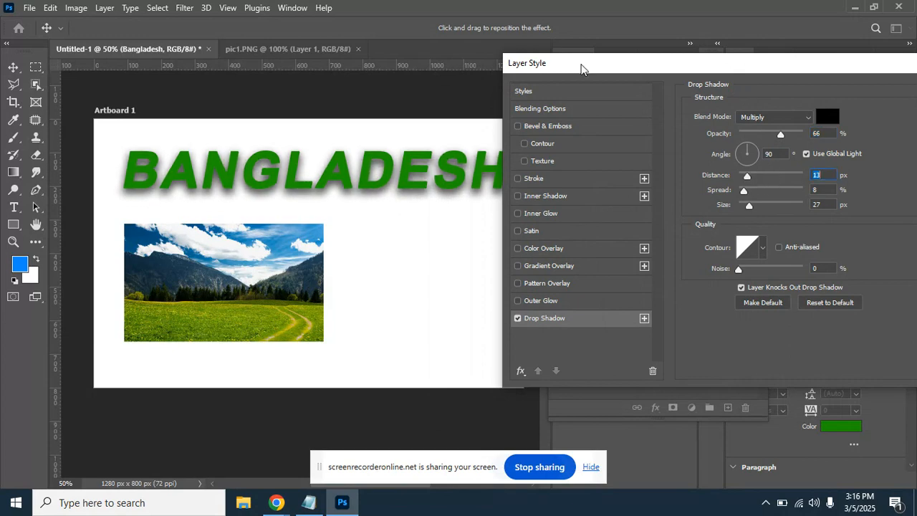
# Set the heading shadow's distance to 21 px, spread to 15%, size to 7 px and opacity to 100%.
pyautogui.moveTo(577, 65); pyautogui.dragTo(631, 61)
pyautogui.moveTo(800, 173); pyautogui.dragTo(807, 190)
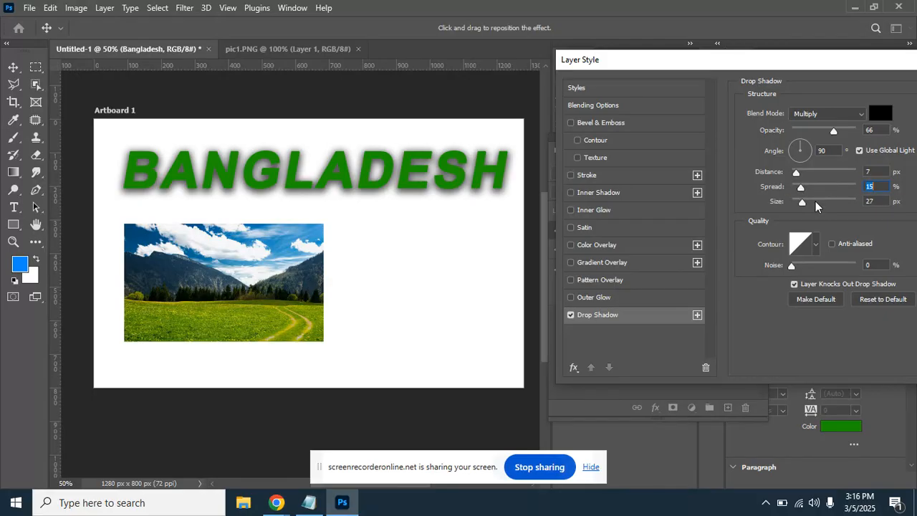
pyautogui.moveTo(801, 205); pyautogui.dragTo(807, 175)
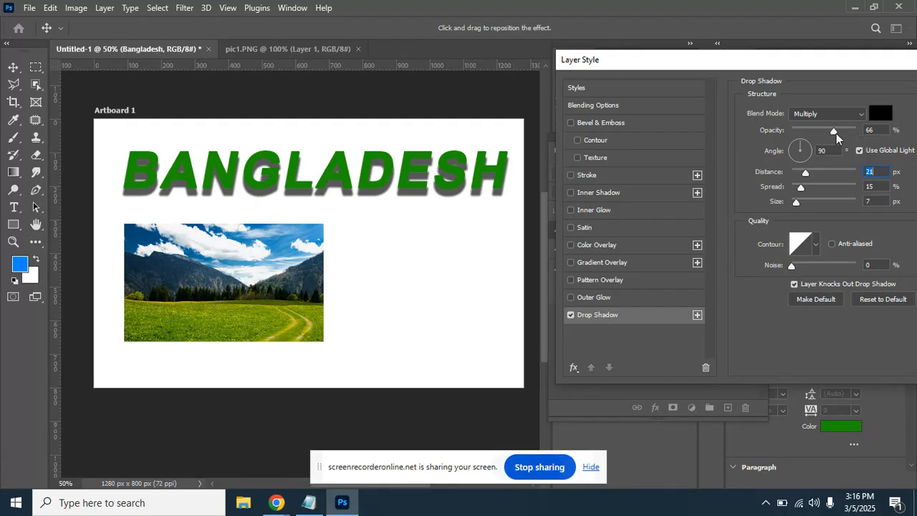
pyautogui.moveTo(837, 133); pyautogui.dragTo(875, 138)
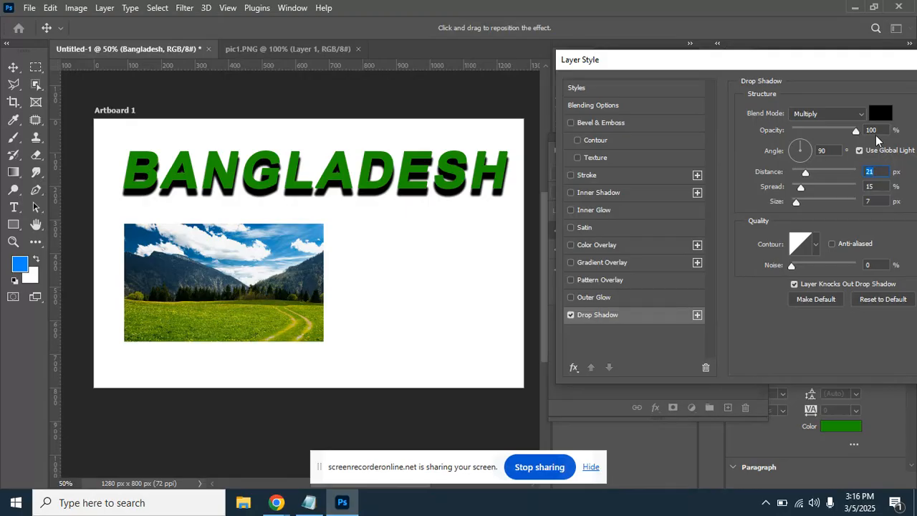
pyautogui.moveTo(877, 138)
pyautogui.mouseDown()
pyautogui.moveTo(835, 138)
pyautogui.moveTo(872, 131)
pyautogui.mouseUp()
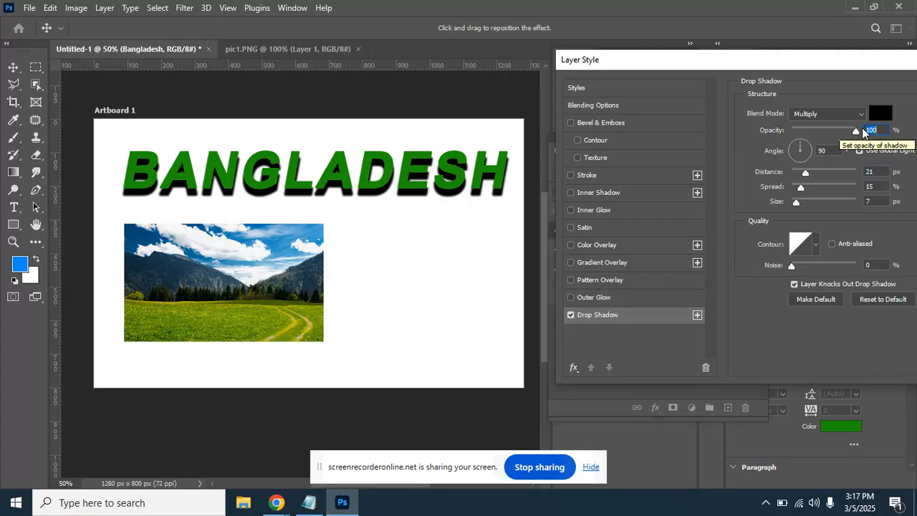
pyautogui.moveTo(856, 133); pyautogui.dragTo(859, 134)
# Try red ff0000 for the heading's drop shadow colour, and change it to dark green 2c5e00.
pyautogui.click(880, 113)
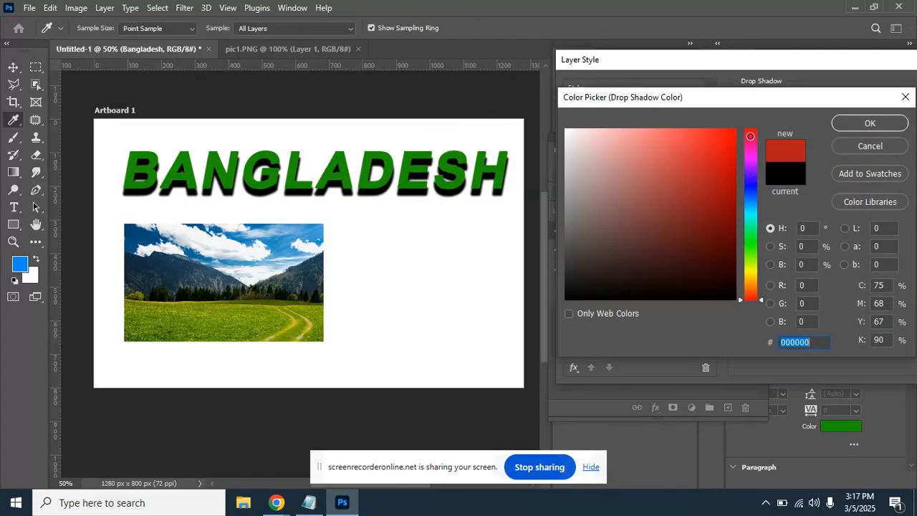
pyautogui.moveTo(750, 137); pyautogui.dragTo(764, 123)
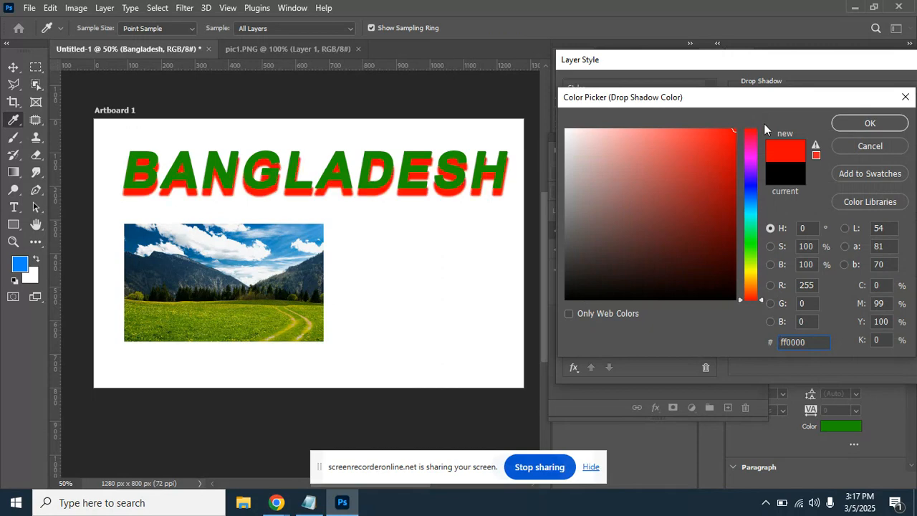
pyautogui.moveTo(750, 187); pyautogui.dragTo(749, 256)
pyautogui.moveTo(720, 197); pyautogui.dragTo(744, 240)
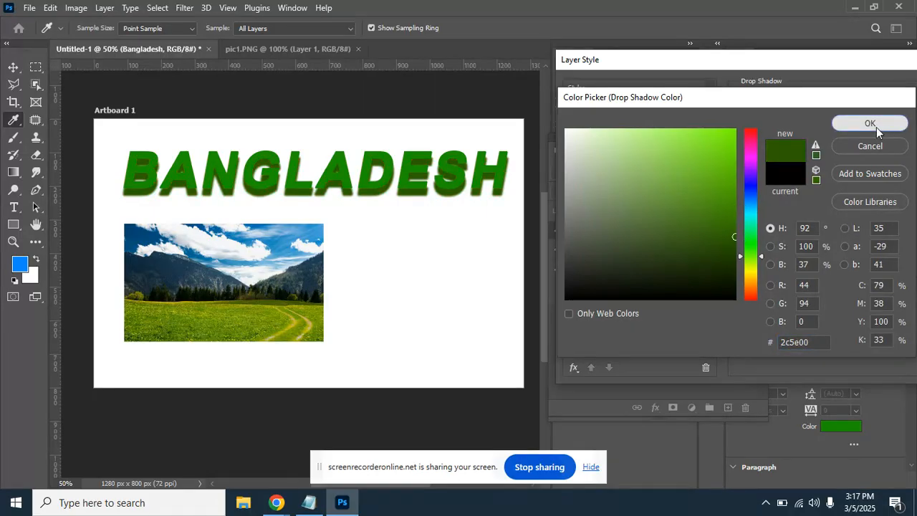
pyautogui.click(875, 126)
# Set the heading's drop shadow colour to black 000000, and apply the layer style.
pyautogui.click(888, 116)
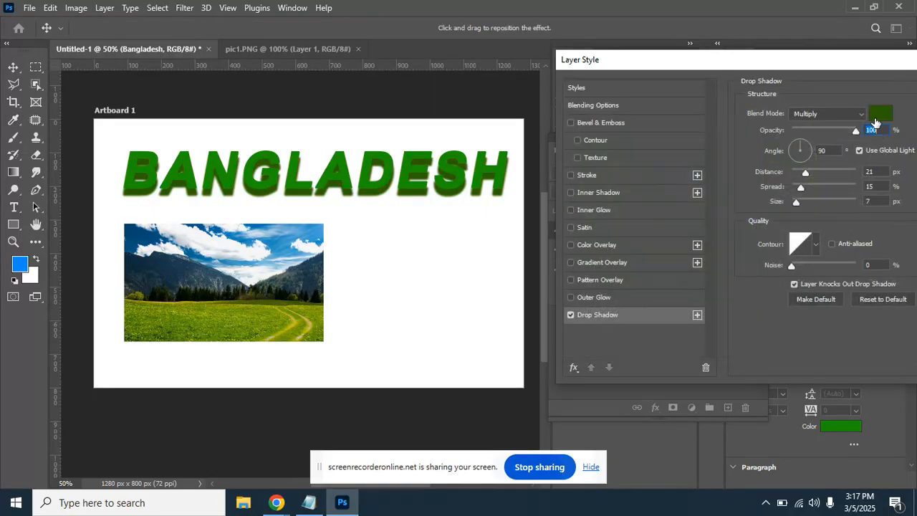
pyautogui.moveTo(674, 207); pyautogui.dragTo(549, 304)
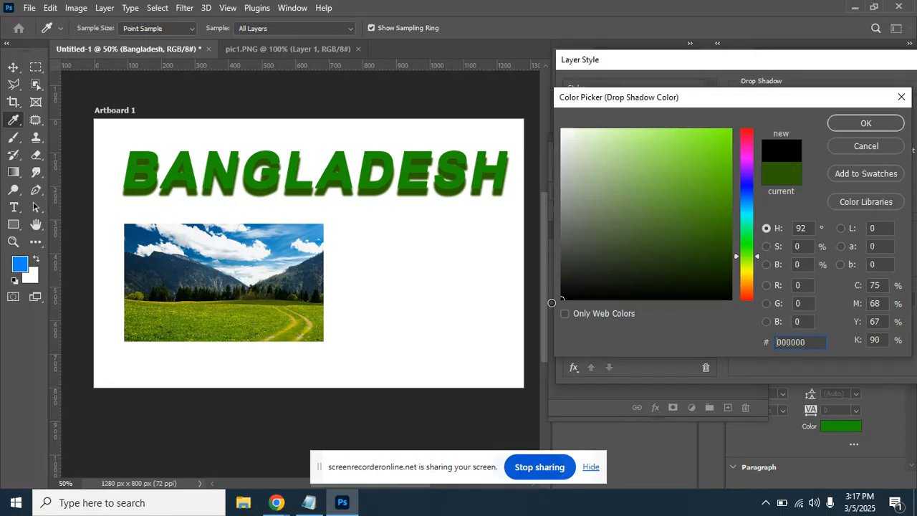
pyautogui.click(867, 124)
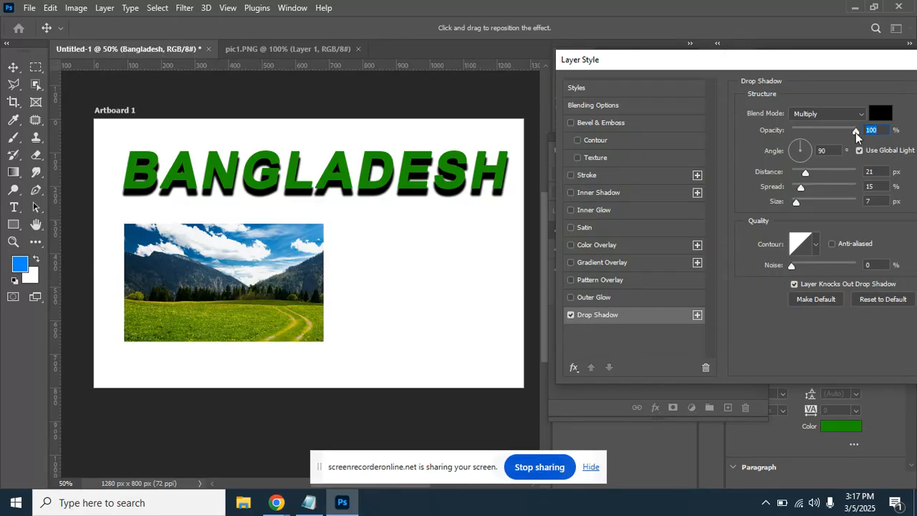
pyautogui.moveTo(856, 131); pyautogui.dragTo(858, 133)
pyautogui.moveTo(799, 61); pyautogui.dragTo(693, 55)
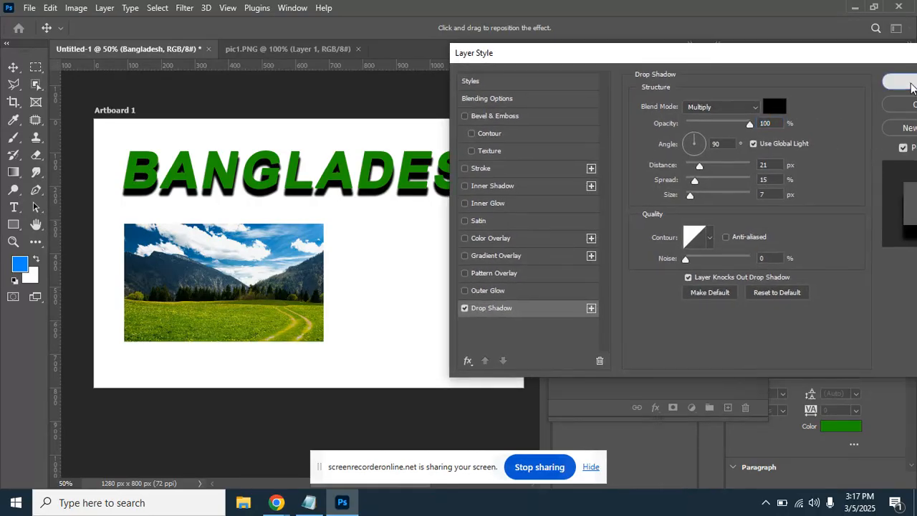
pyautogui.click(904, 82)
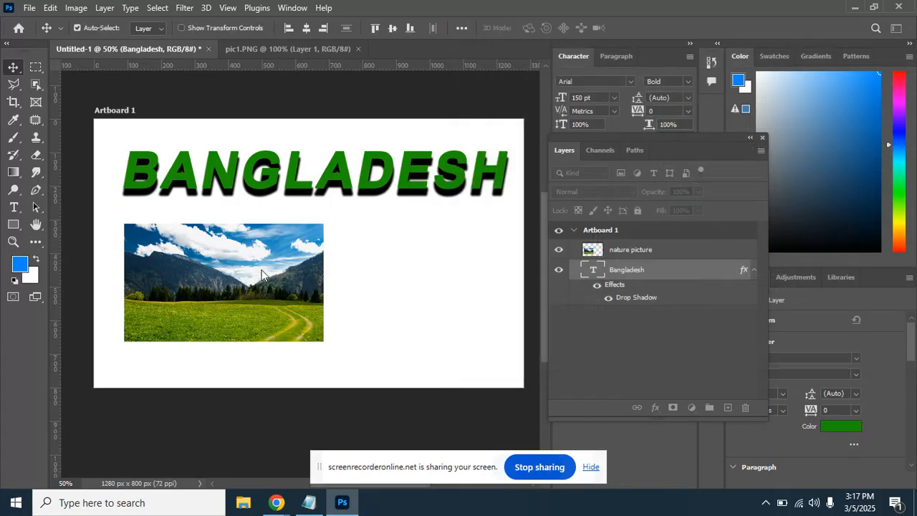
# Add a drop shadow to the nature picture layer, with 63% opacity and a distance of 10 px.
pyautogui.click(284, 284)
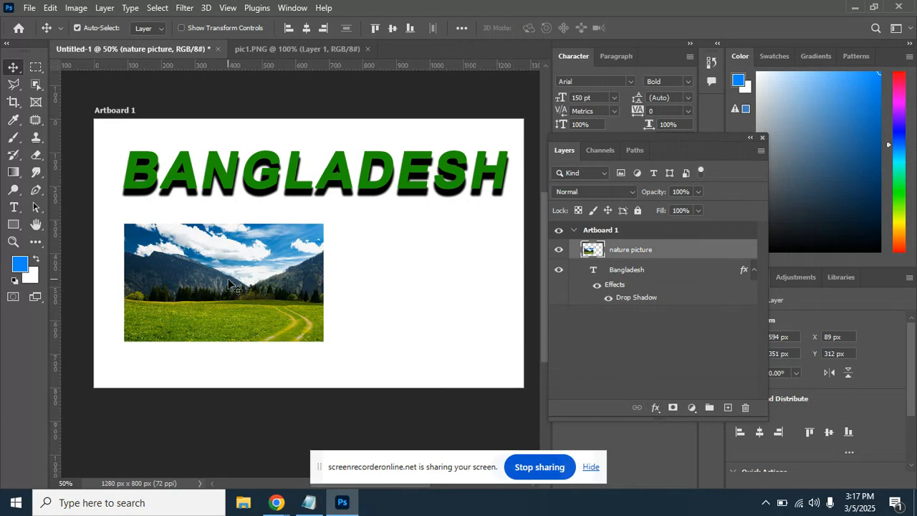
pyautogui.click(655, 407)
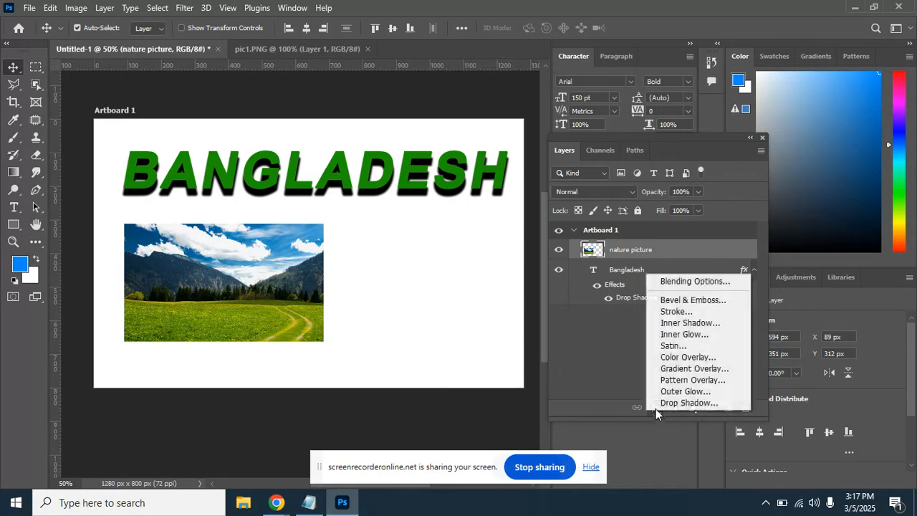
pyautogui.click(688, 402)
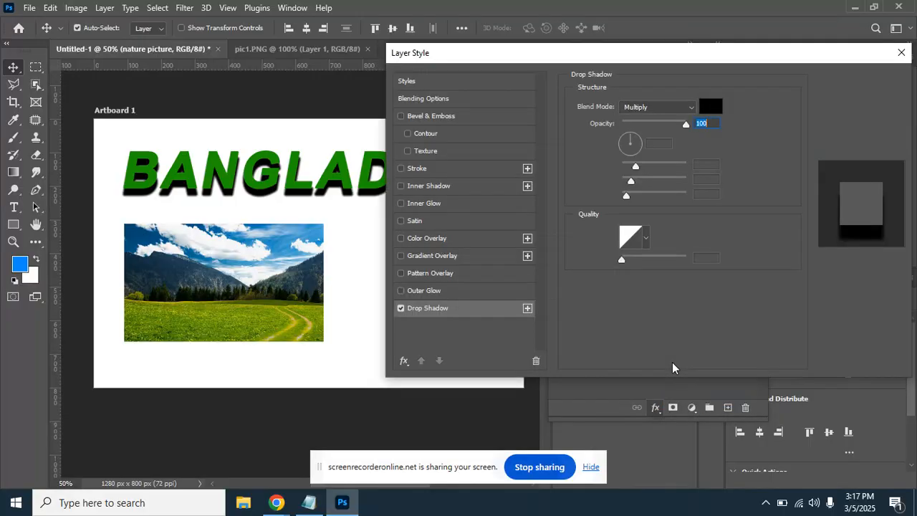
pyautogui.moveTo(537, 56); pyautogui.dragTo(627, 32)
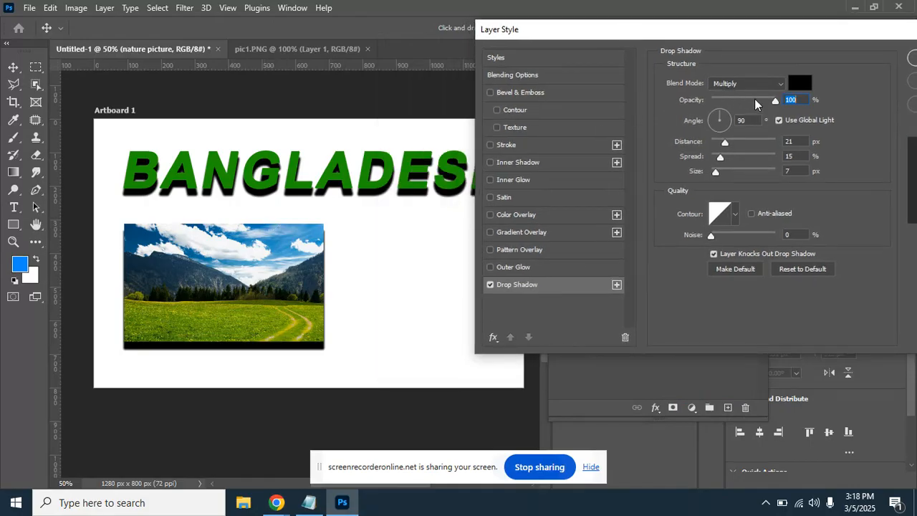
pyautogui.moveTo(775, 103); pyautogui.dragTo(751, 102)
pyautogui.moveTo(722, 147); pyautogui.dragTo(717, 144)
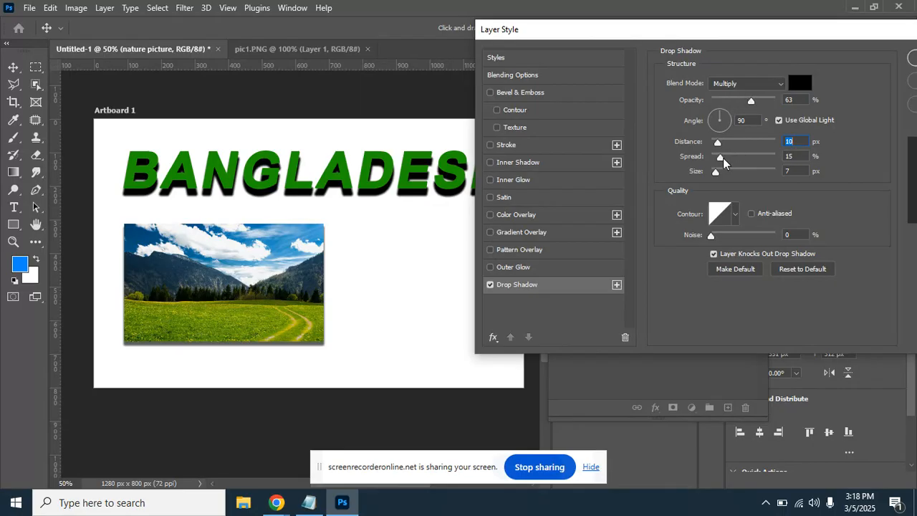
# Set the picture shadow's spread to 36%, size to 68 px and opacity to 40%, and apply the layer style.
pyautogui.moveTo(723, 158)
pyautogui.mouseDown()
pyautogui.moveTo(740, 158)
pyautogui.moveTo(723, 171)
pyautogui.moveTo(732, 171)
pyautogui.mouseUp()
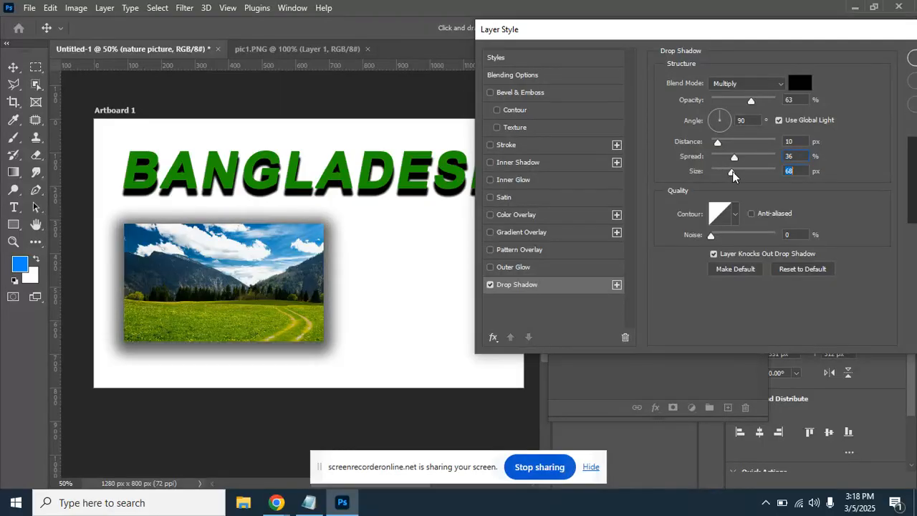
pyautogui.moveTo(752, 101)
pyautogui.mouseDown()
pyautogui.moveTo(729, 103)
pyautogui.moveTo(738, 104)
pyautogui.mouseUp()
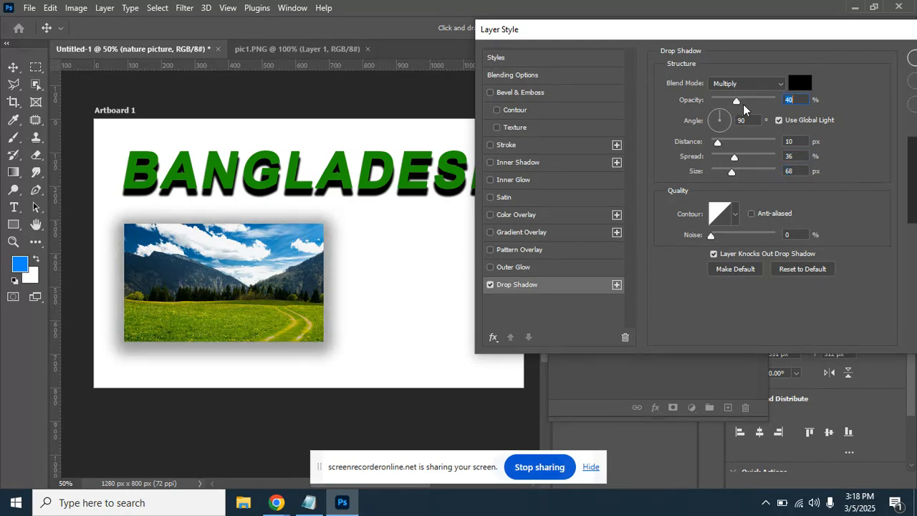
pyautogui.click(909, 60)
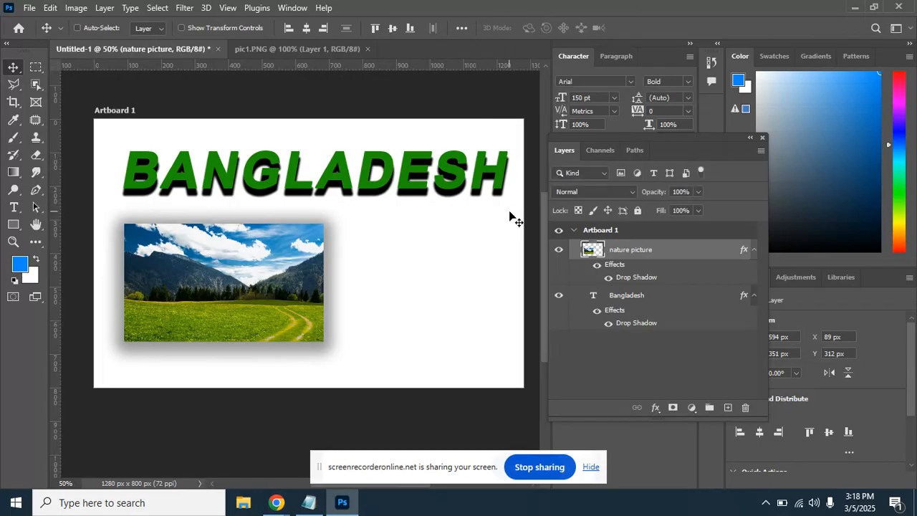
# Examine the heading's and picture's drop shadows in an enlarged view of the artboard with the panels hidden.
pyautogui.hotkey('ctrl', '+')
pyautogui.press('Tab')
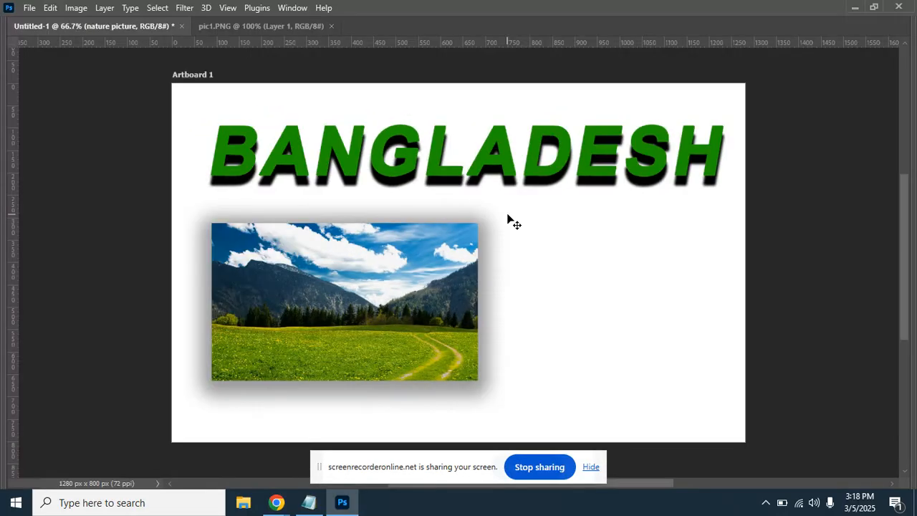
pyautogui.press('space')
pyautogui.moveTo(447, 246); pyautogui.dragTo(416, 226)
pyautogui.moveTo(421, 264); pyautogui.dragTo(414, 260)
pyautogui.press('Tab')
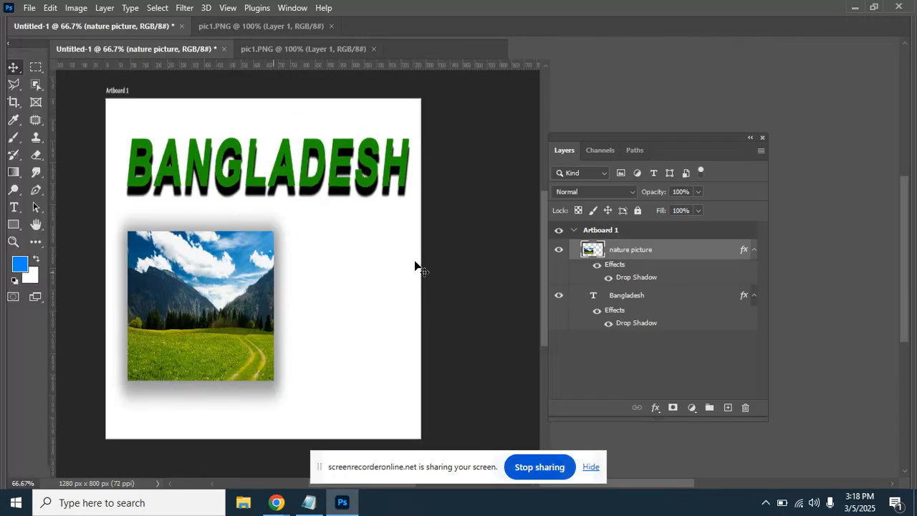
pyautogui.press('Tab')
pyautogui.press('space')
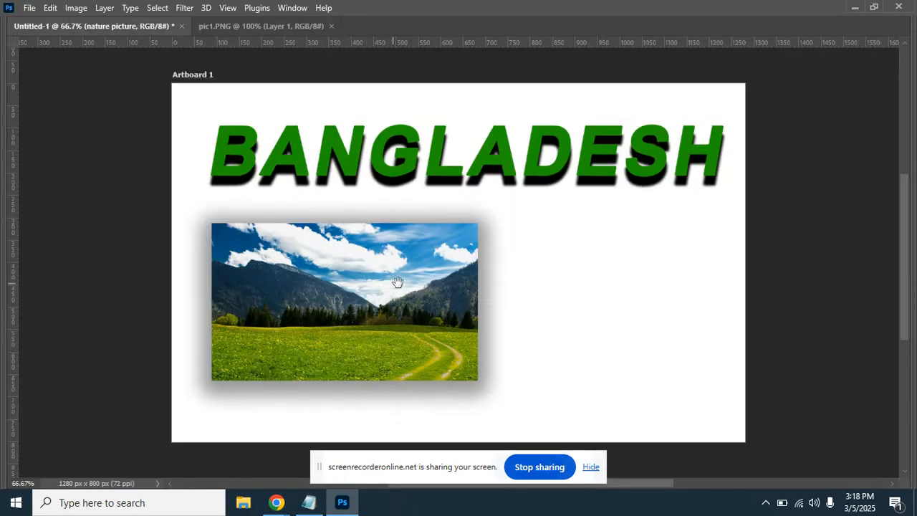
pyautogui.moveTo(373, 283); pyautogui.dragTo(293, 248)
pyautogui.press('Tab')
pyautogui.press('space')
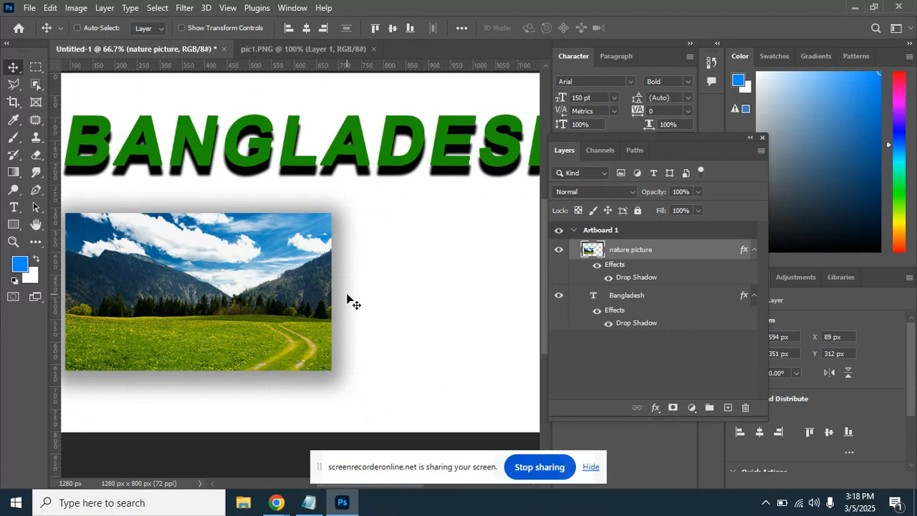
# Undo the picture's and the heading's drop shadows and the ungrouping of the 1st heading group.
pyautogui.hotkey('ctrl', 'z')
pyautogui.hotkey('ctrl', 'z')
pyautogui.hotkey('ctrl', 'z')
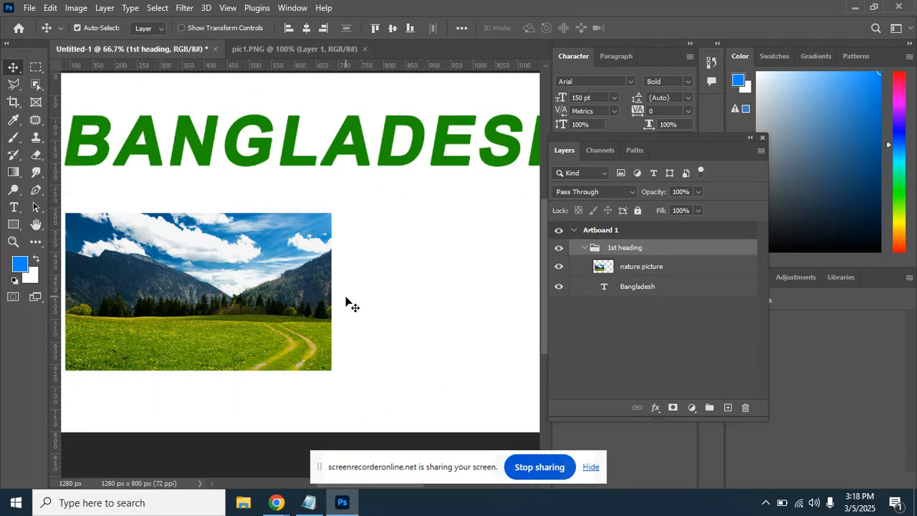
pyautogui.hotkey('ctrl', '-')
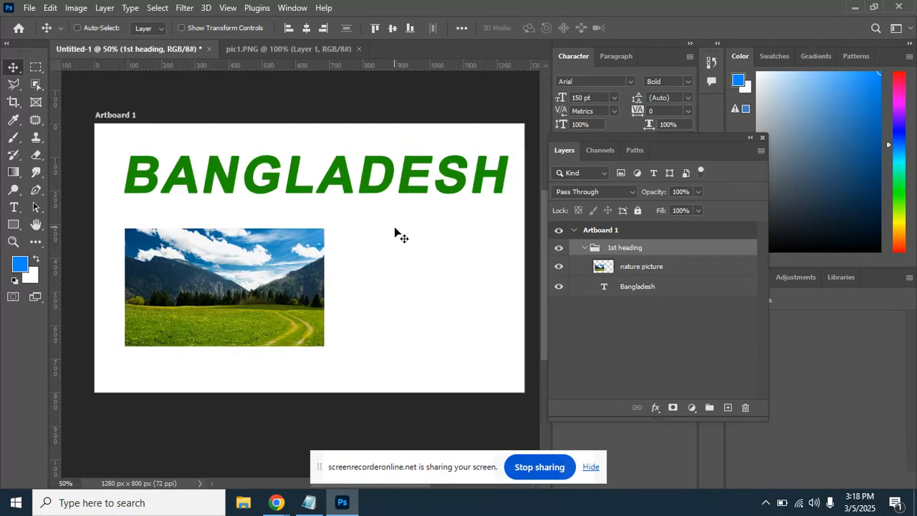
pyautogui.press('space')
pyautogui.moveTo(381, 233)
pyautogui.mouseDown()
pyautogui.moveTo(364, 213)
pyautogui.moveTo(374, 218)
pyautogui.mouseUp()
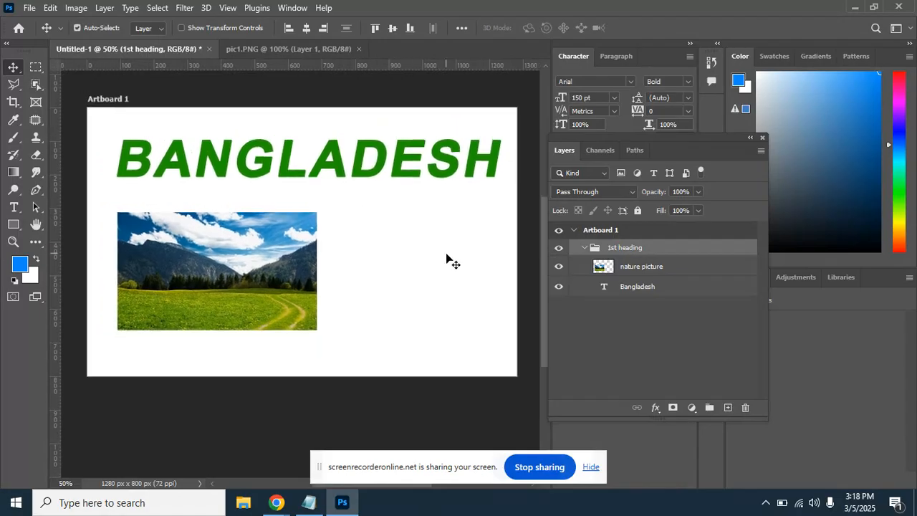
# Apply an outer glow to the Bangladesh text layer with its opacity set to 66%.
pyautogui.click(625, 266)
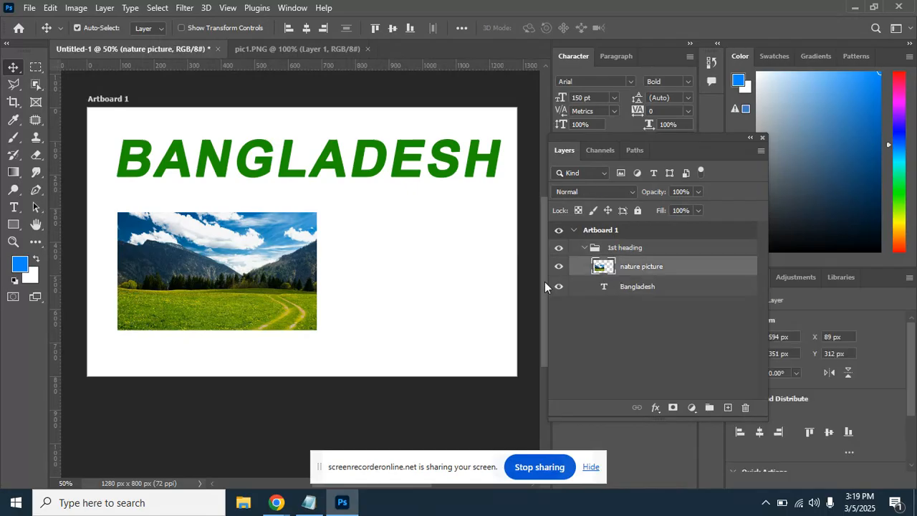
pyautogui.click(335, 163)
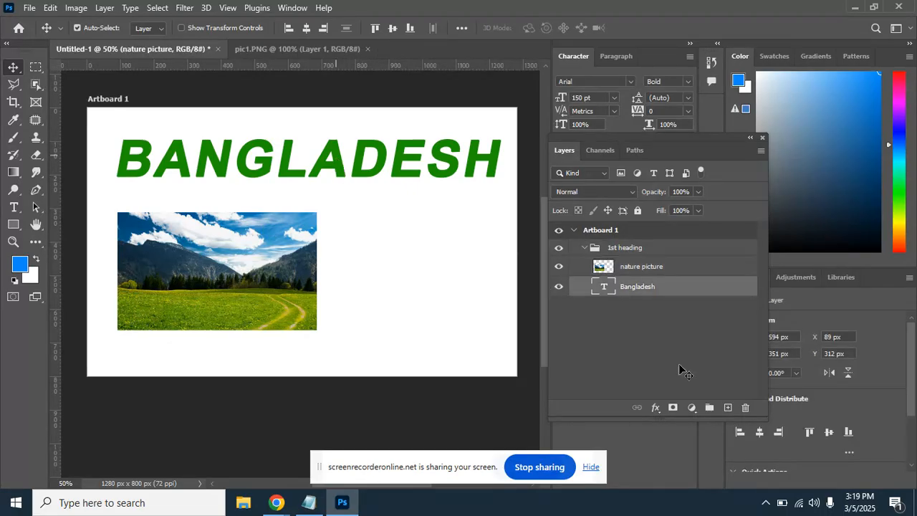
pyautogui.click(656, 408)
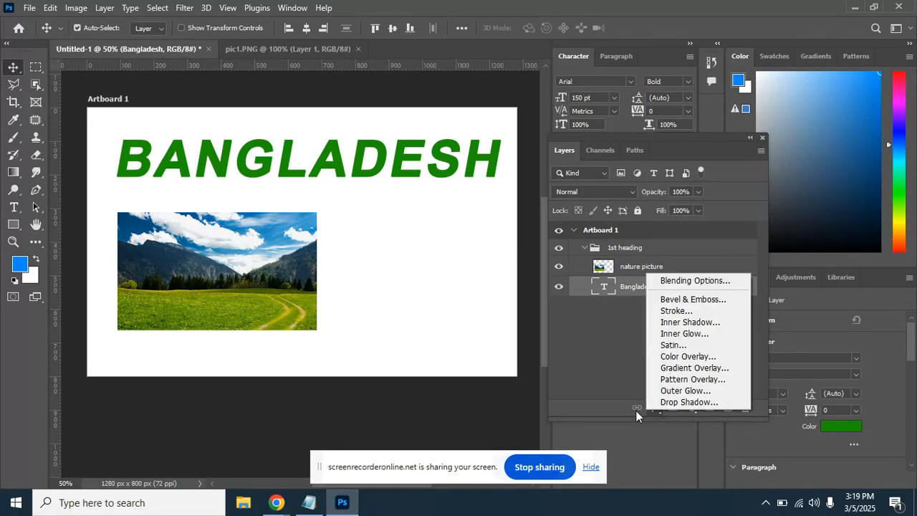
pyautogui.click(682, 390)
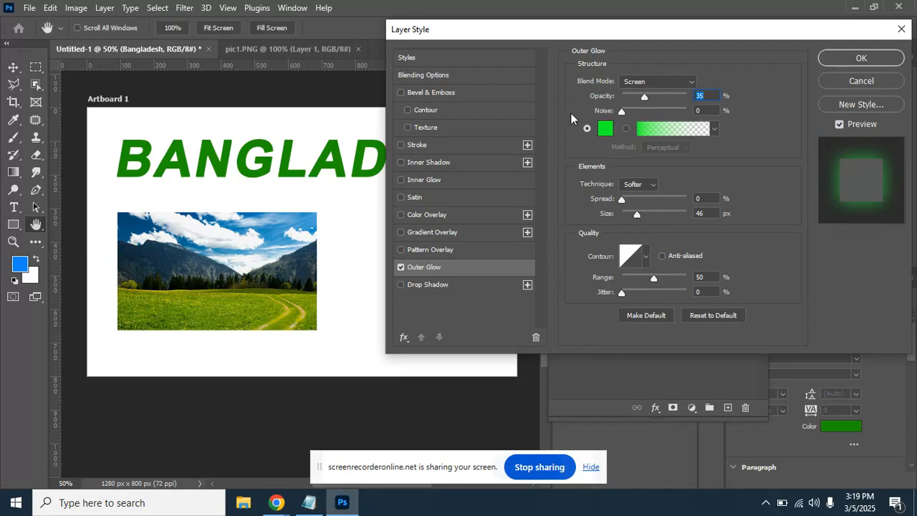
pyautogui.moveTo(630, 38); pyautogui.dragTo(618, 126)
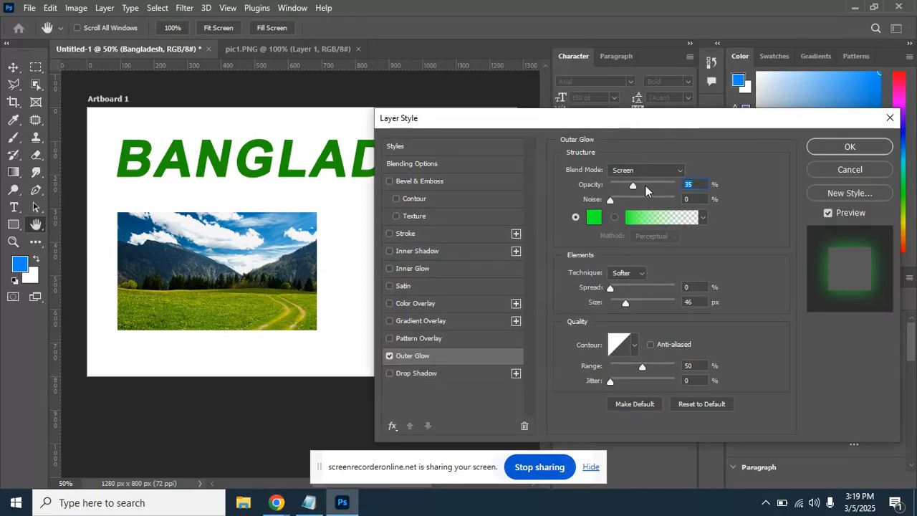
pyautogui.moveTo(635, 185); pyautogui.dragTo(651, 185)
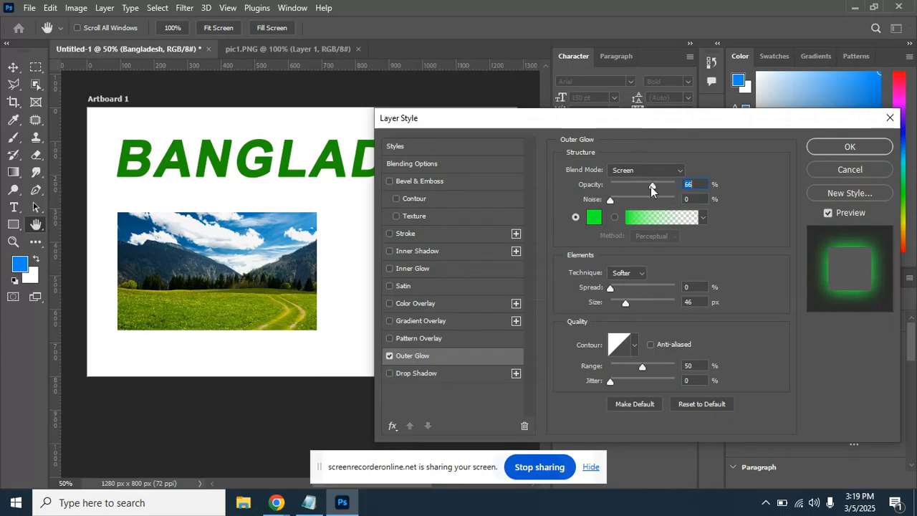
pyautogui.moveTo(643, 123); pyautogui.dragTo(611, 115)
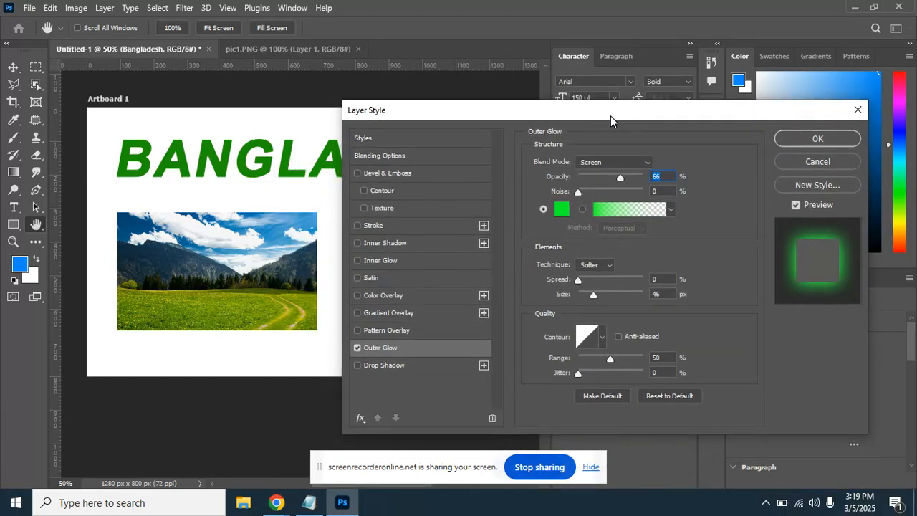
pyautogui.click(811, 140)
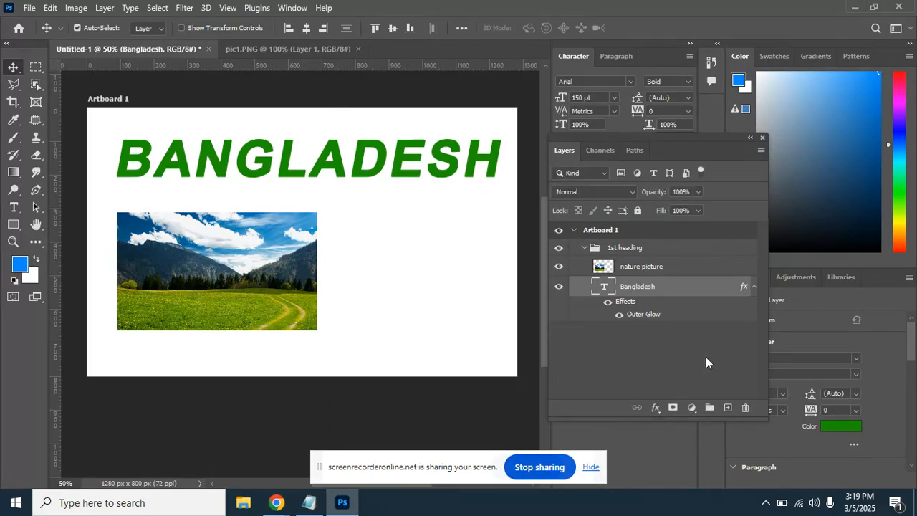
# Create a new layer beneath the 1st heading group, and set the foreground colour to black.
pyautogui.click(722, 408)
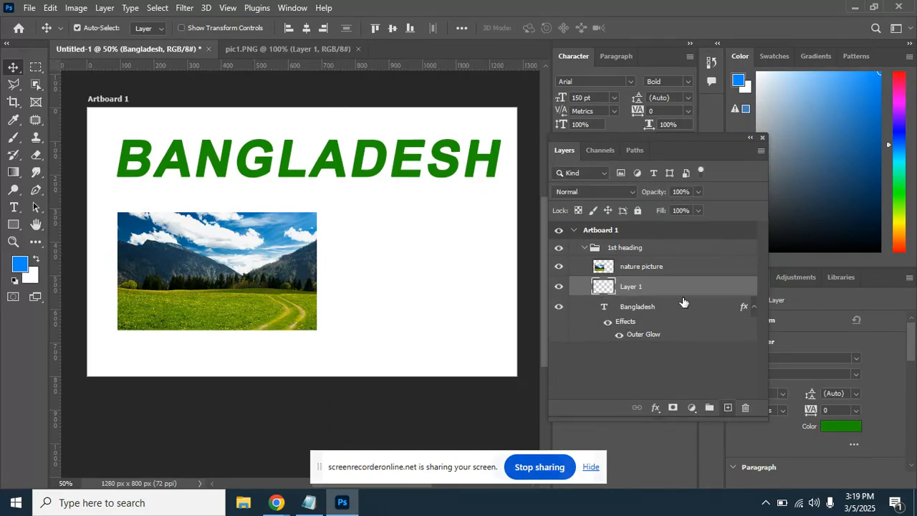
pyautogui.moveTo(689, 288); pyautogui.dragTo(692, 329)
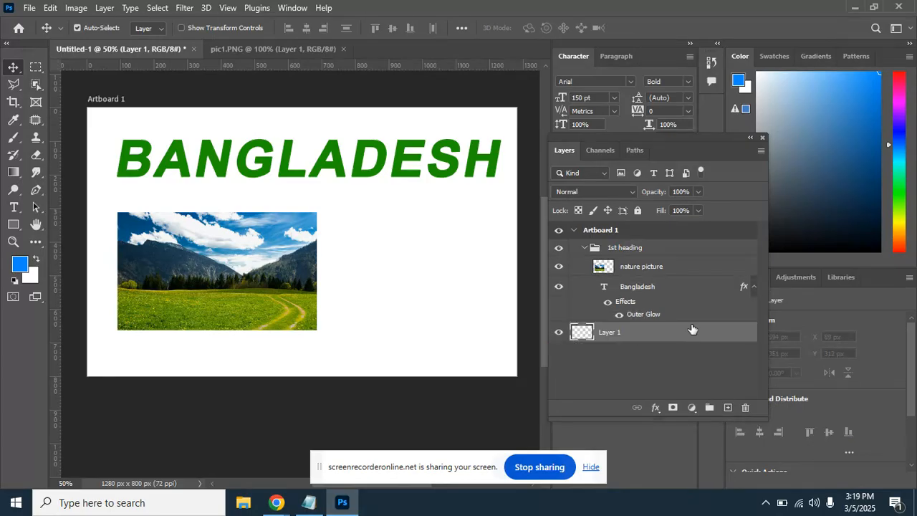
pyautogui.click(21, 266)
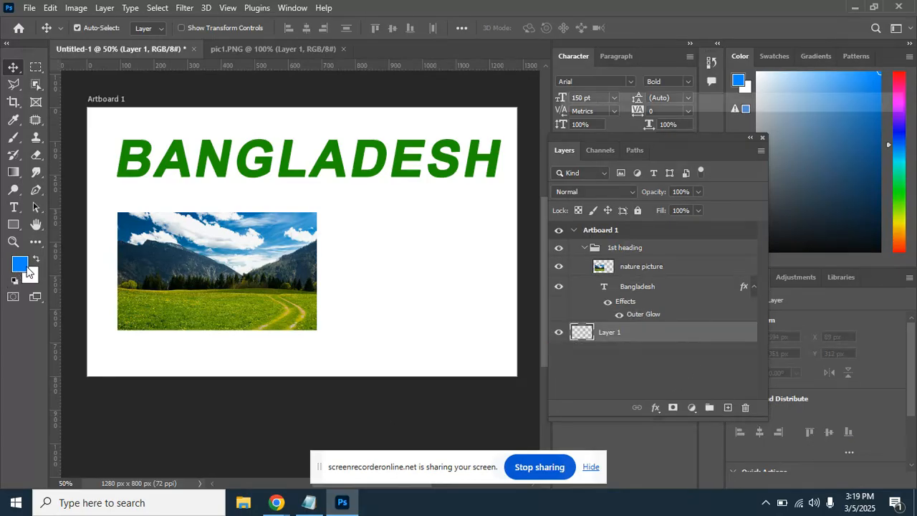
pyautogui.moveTo(573, 285); pyautogui.dragTo(561, 297)
pyautogui.click(838, 128)
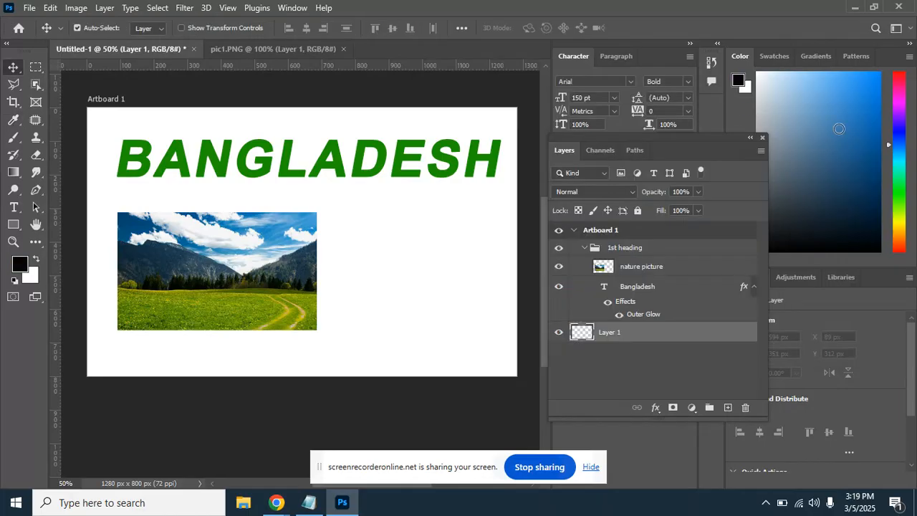
# Fill the new layer with the black foreground colour and place it directly beneath the Bangladesh text layer.
pyautogui.hotkey('ctrl', 'shift', ']')
pyautogui.hotkey('alt', 'BackSpace')
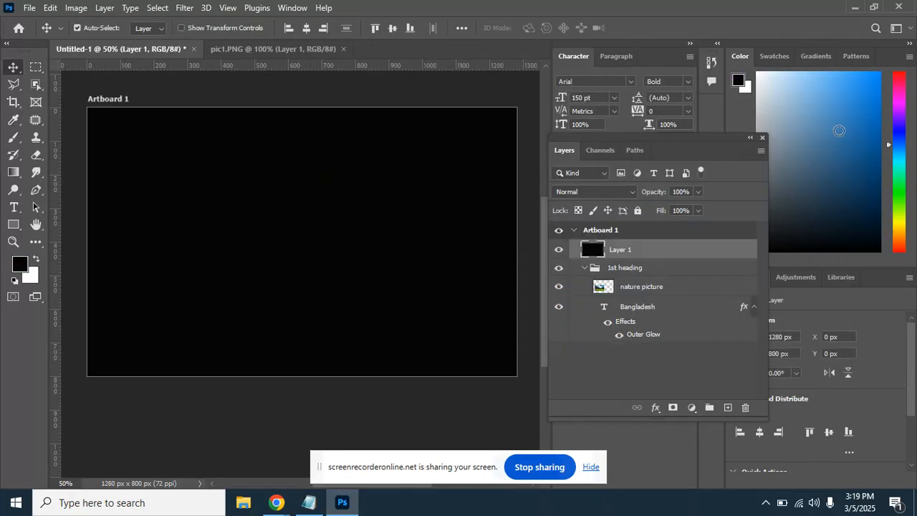
pyautogui.moveTo(667, 256); pyautogui.dragTo(664, 345)
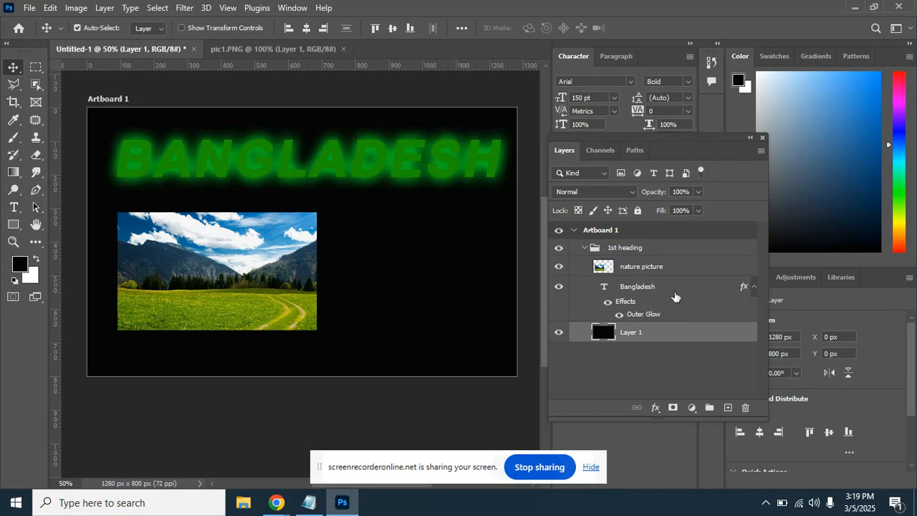
# Open the Bangladesh text layer's outer glow settings and lower the glow's opacity to 18%.
pyautogui.click(616, 294)
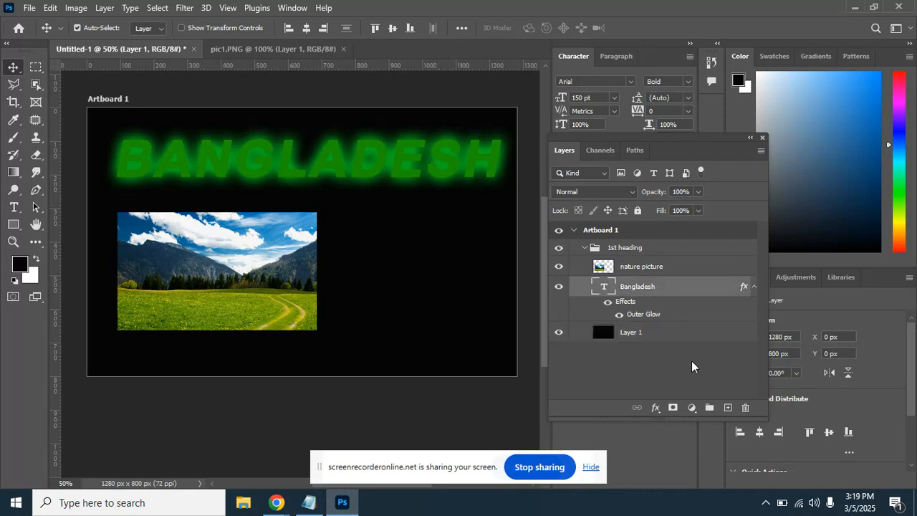
pyautogui.click(656, 408)
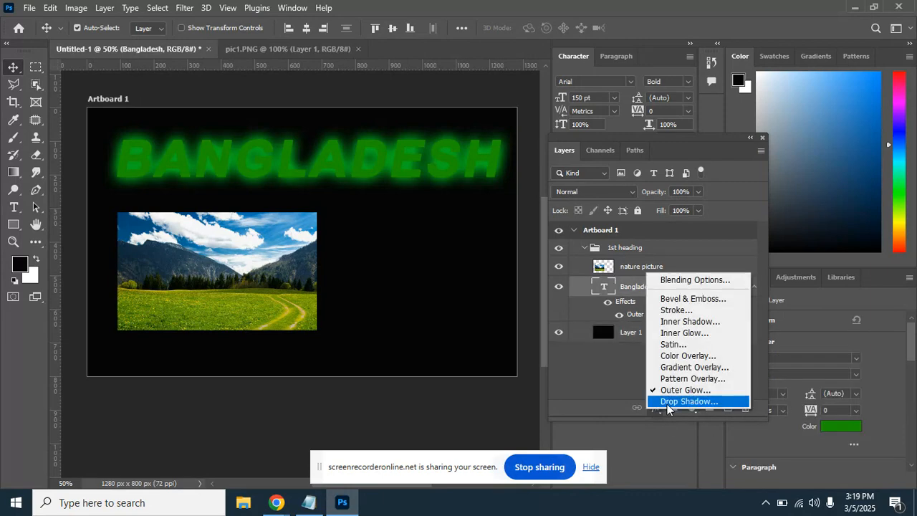
pyautogui.click(686, 392)
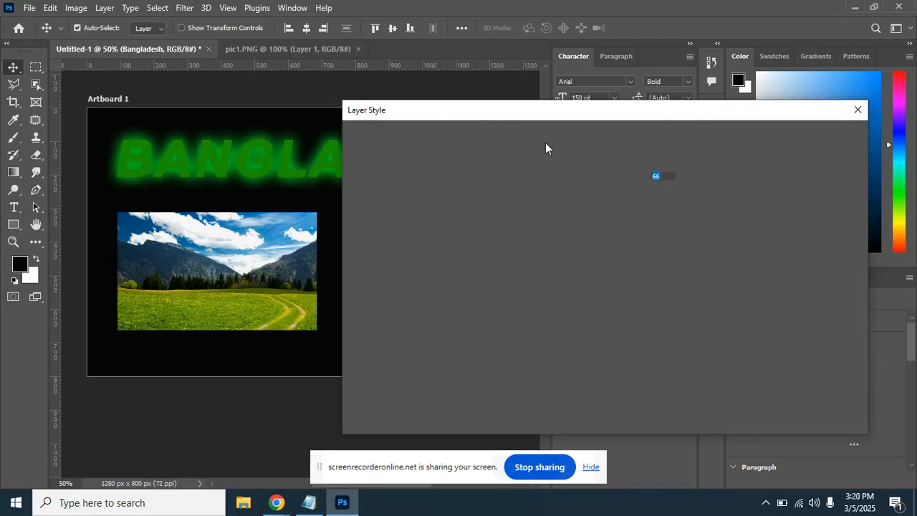
pyautogui.moveTo(529, 127); pyautogui.dragTo(657, 137)
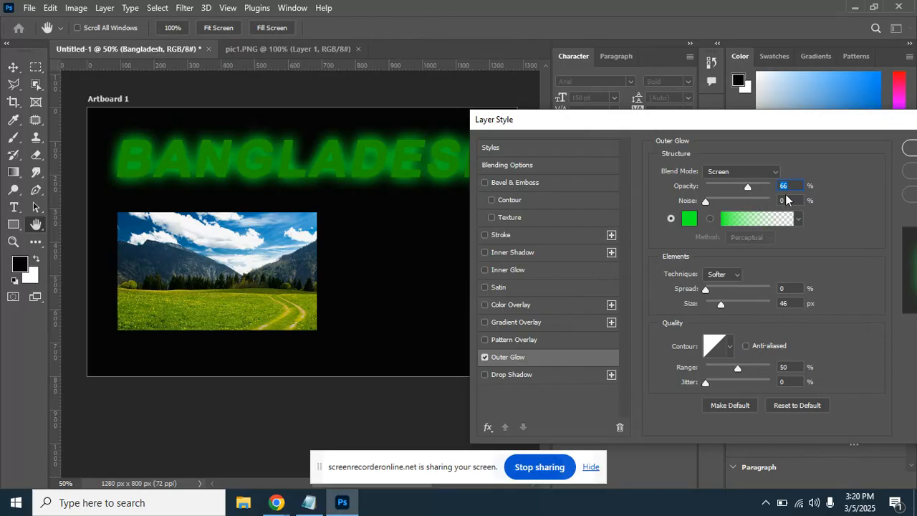
pyautogui.moveTo(748, 187); pyautogui.dragTo(718, 187)
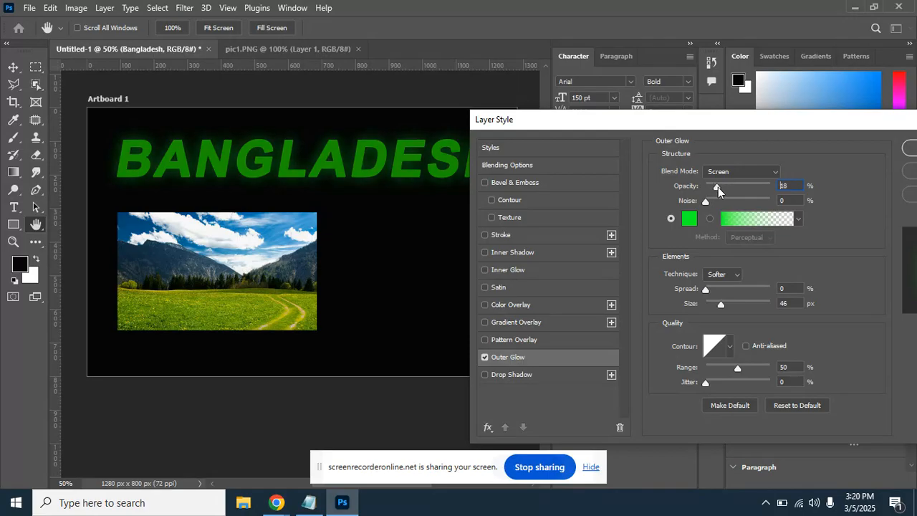
# Change the outer glow's colour to pure red, ff0000.
pyautogui.click(690, 220)
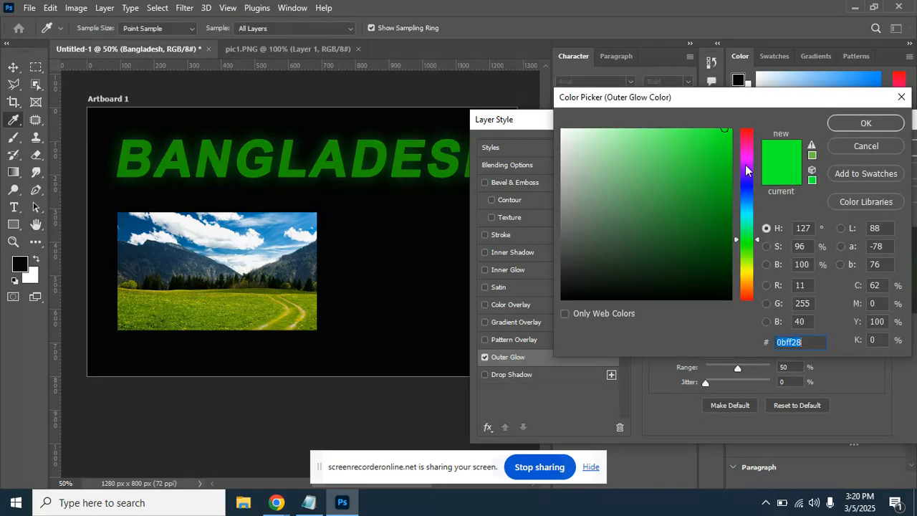
pyautogui.moveTo(745, 164); pyautogui.dragTo(748, 126)
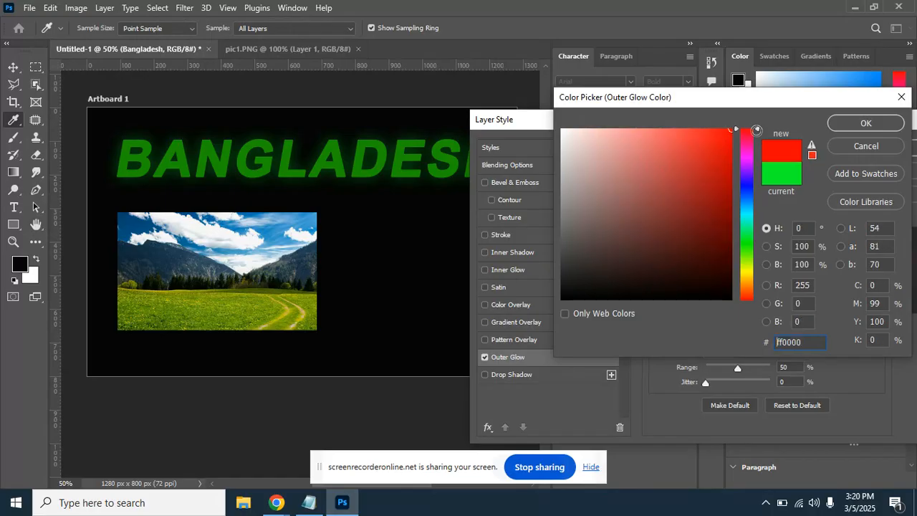
pyautogui.click(861, 123)
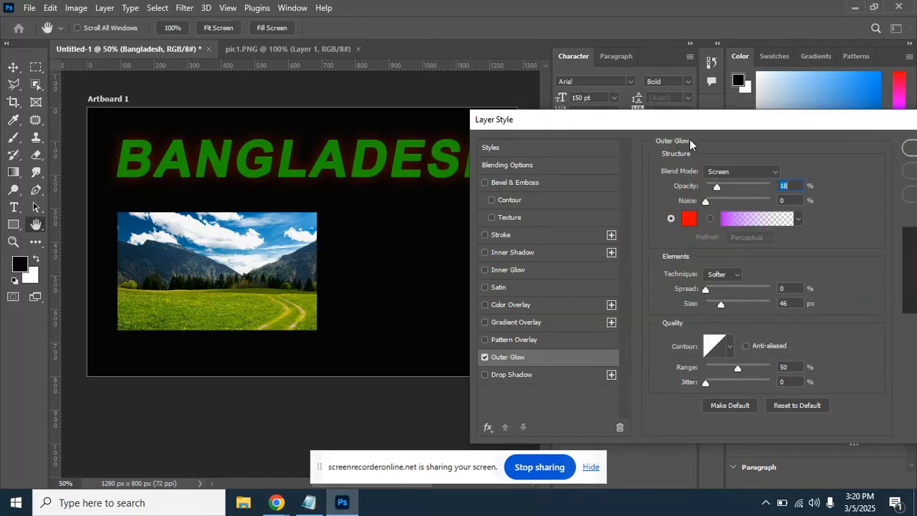
pyautogui.moveTo(694, 120); pyautogui.dragTo(756, 100)
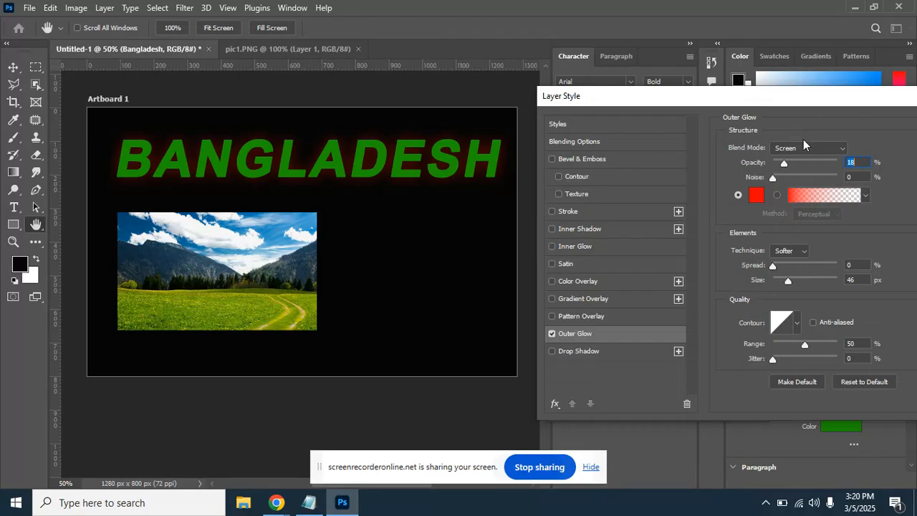
# Switch the outer glow to a gradient, choosing a pale grey preset from the Cloud group.
pyautogui.click(867, 195)
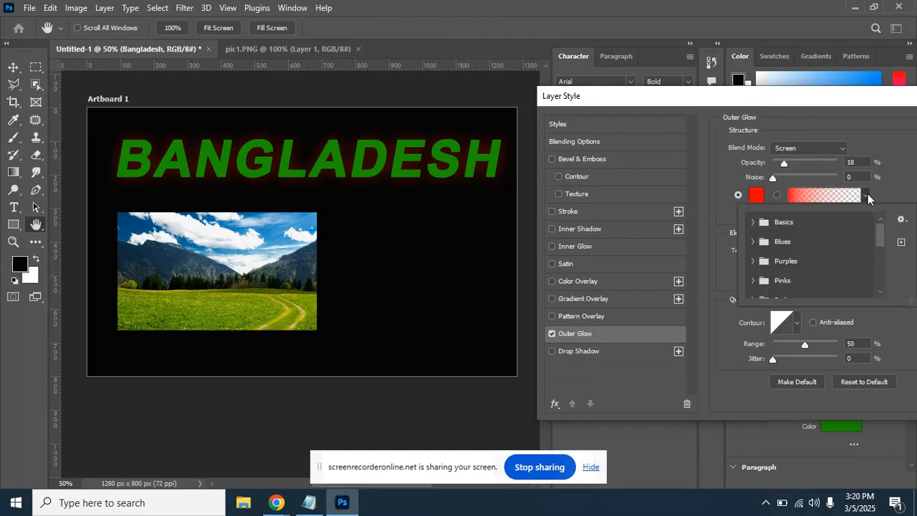
pyautogui.moveTo(881, 241); pyautogui.dragTo(882, 294)
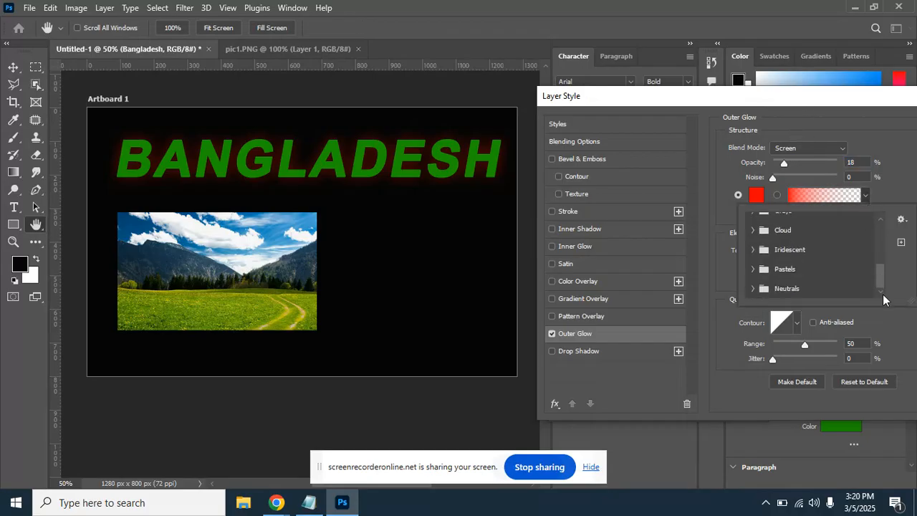
pyautogui.click(753, 229)
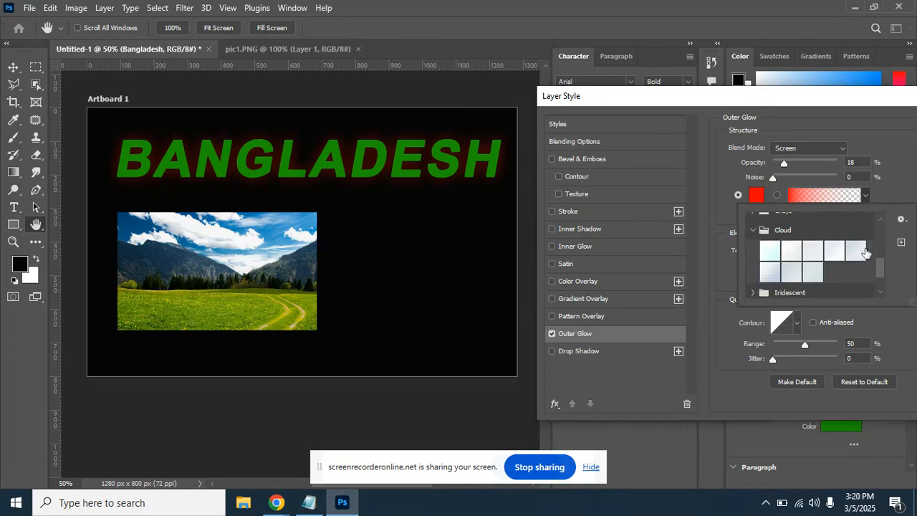
pyautogui.moveTo(887, 269); pyautogui.dragTo(885, 278)
pyautogui.click(793, 236)
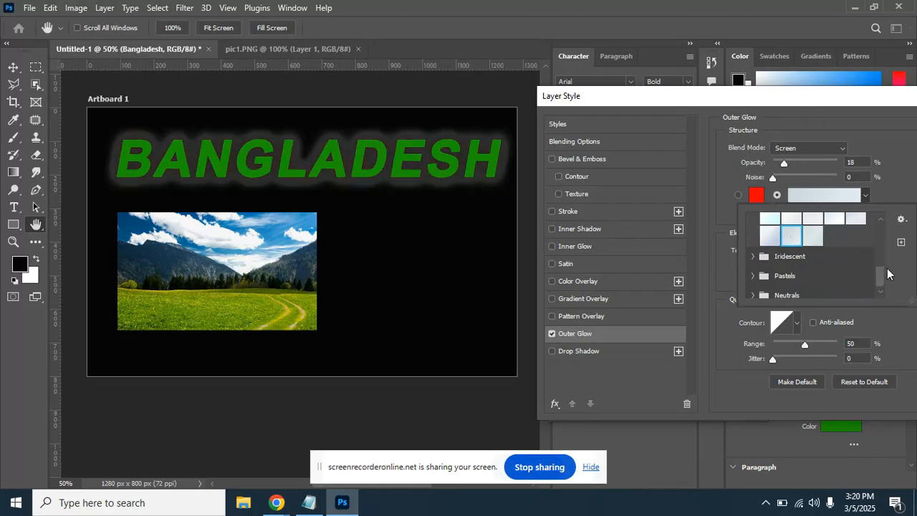
# Try two presets from the Blues gradient group on the outer glow, ending with the light blue-to-lavender one.
pyautogui.moveTo(886, 276); pyautogui.dragTo(878, 226)
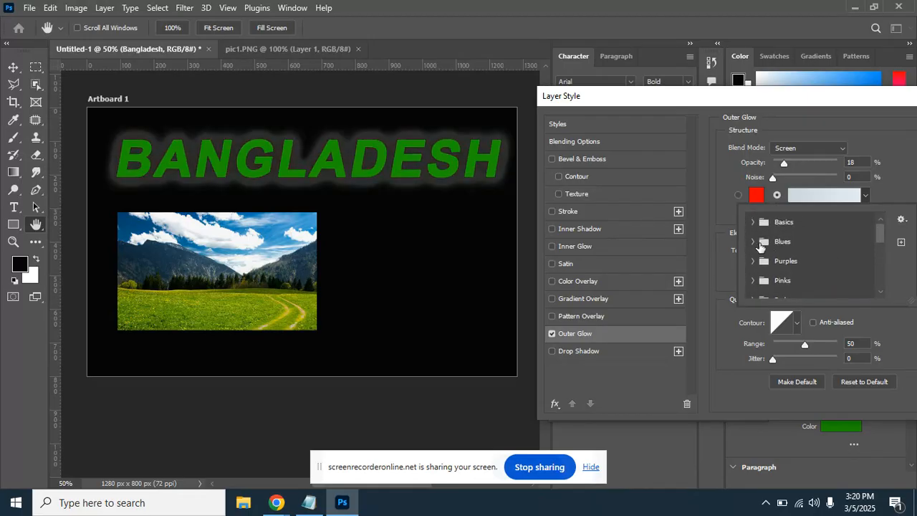
pyautogui.click(752, 242)
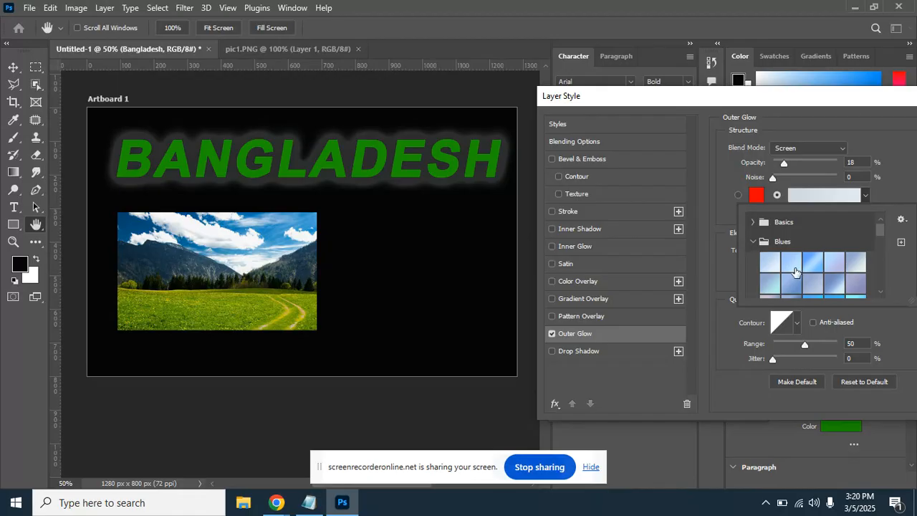
pyautogui.click(792, 267)
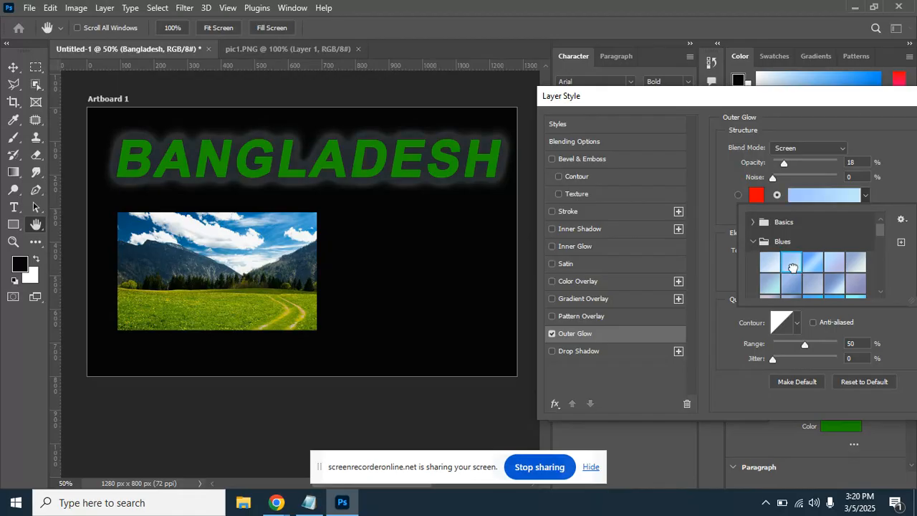
pyautogui.click(831, 267)
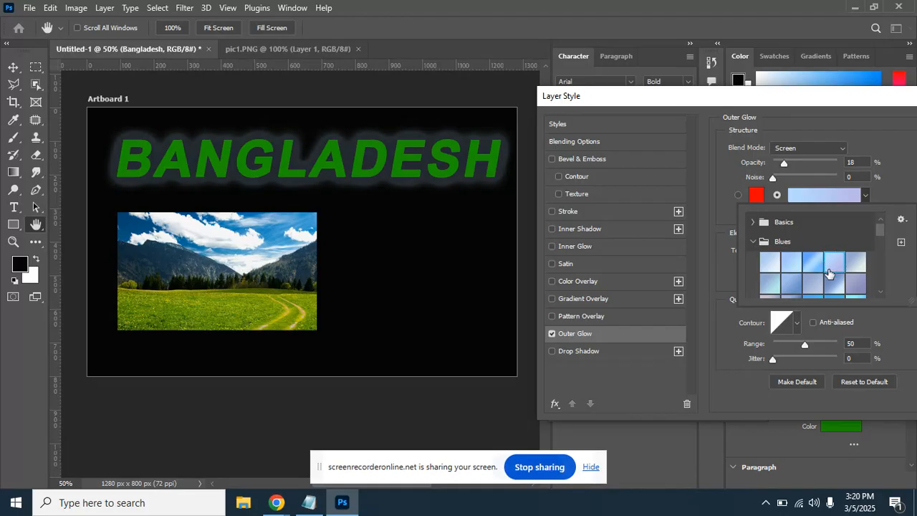
# Look through the Basics gradients, and give the outer glow the first Pastels preset, a blue-to-pink gradient.
pyautogui.moveTo(881, 233)
pyautogui.mouseDown()
pyautogui.moveTo(881, 252)
pyautogui.moveTo(883, 222)
pyautogui.mouseUp()
pyautogui.click(762, 241)
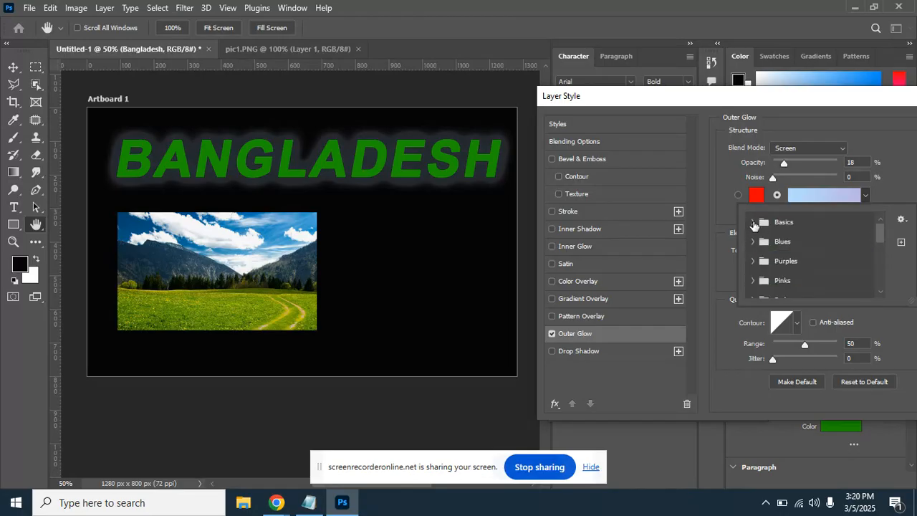
pyautogui.click(753, 222)
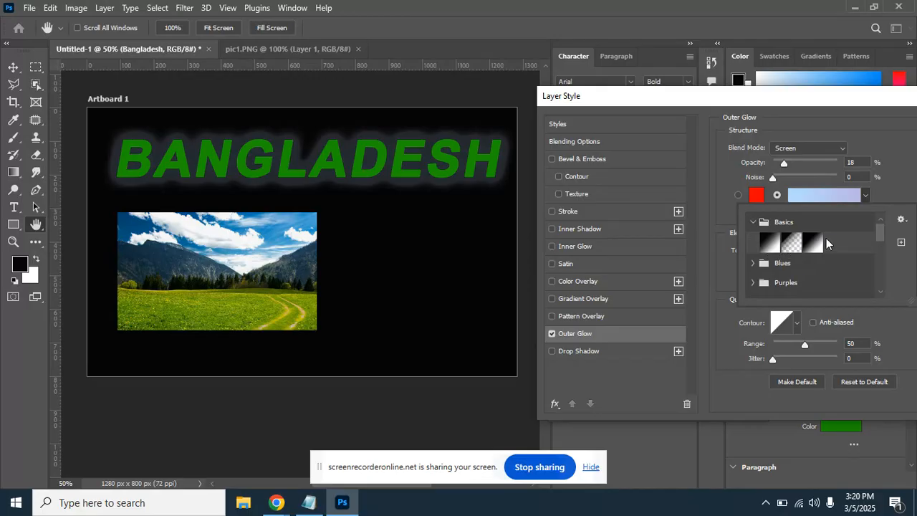
pyautogui.click(750, 223)
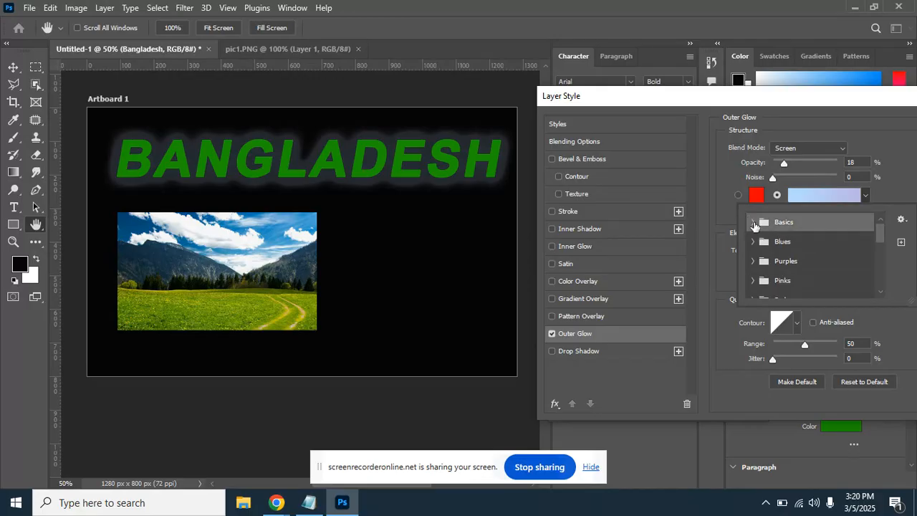
pyautogui.moveTo(879, 244); pyautogui.dragTo(882, 277)
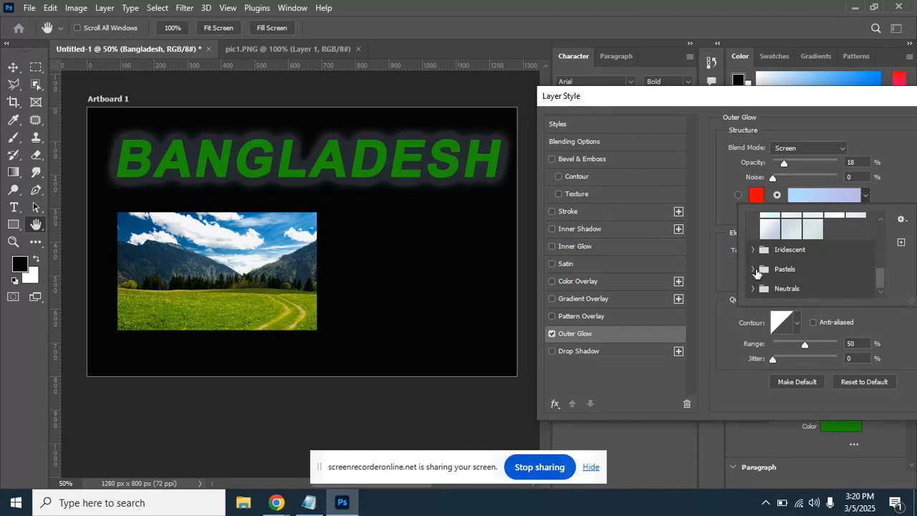
pyautogui.click(753, 270)
pyautogui.click(769, 287)
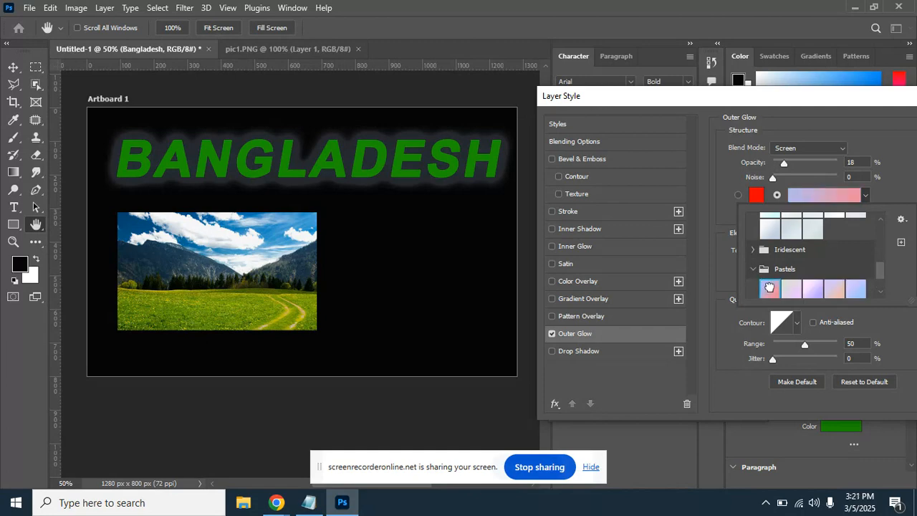
# Review the outer glow's gradient preset groups and their options, and discard all changes made to the glow.
pyautogui.moveTo(784, 92); pyautogui.dragTo(697, 98)
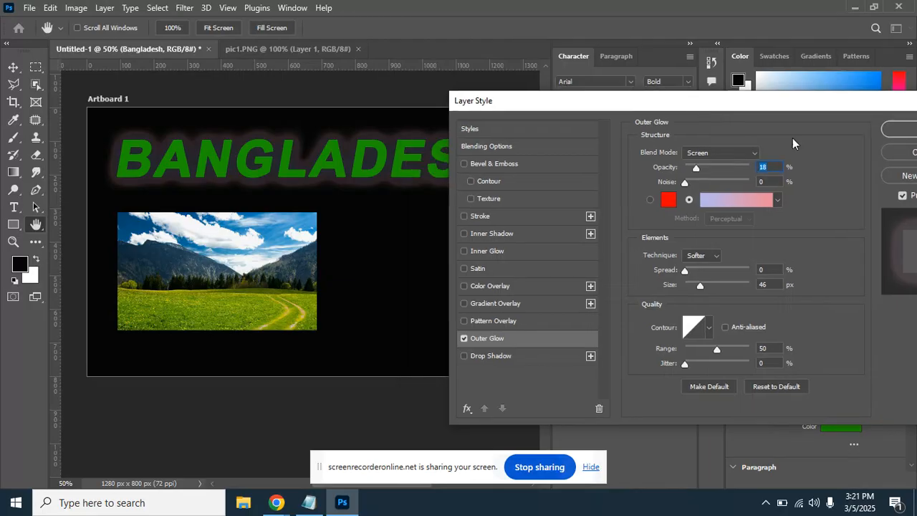
pyautogui.moveTo(646, 113); pyautogui.dragTo(584, 124)
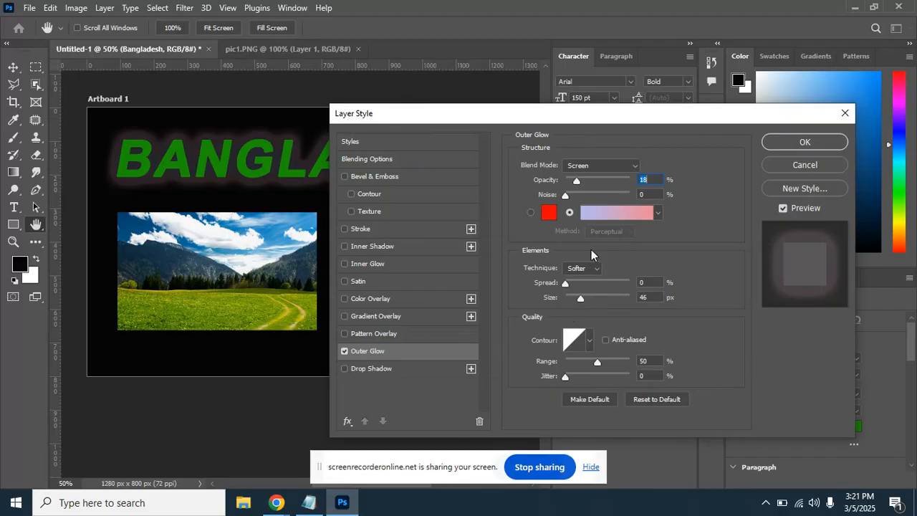
pyautogui.click(658, 213)
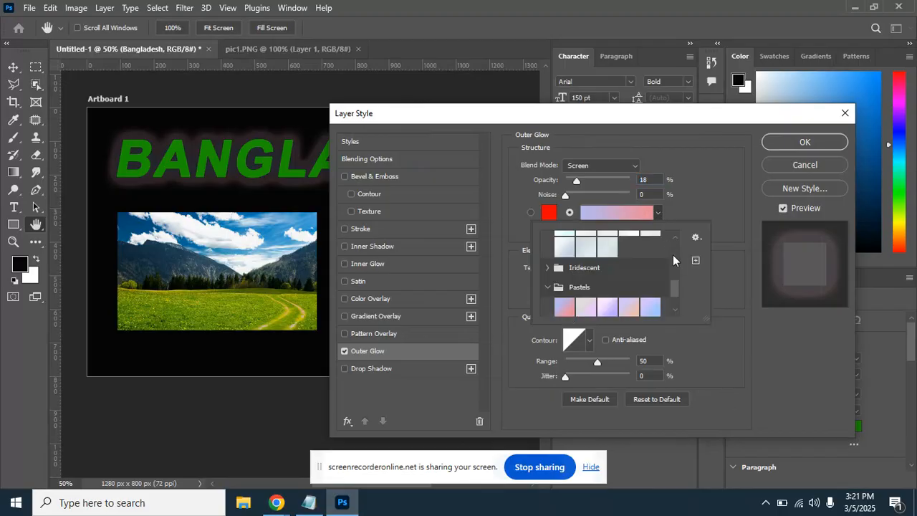
pyautogui.moveTo(673, 292); pyautogui.dragTo(676, 231)
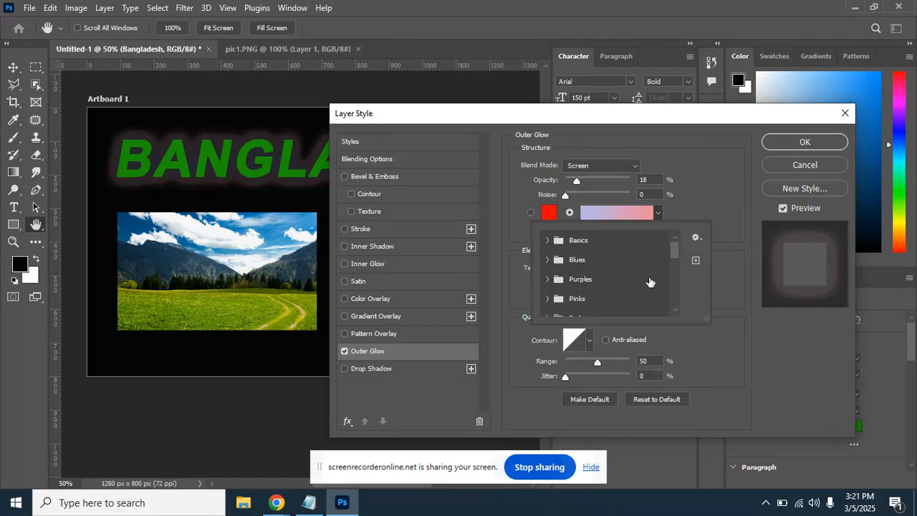
pyautogui.click(696, 238)
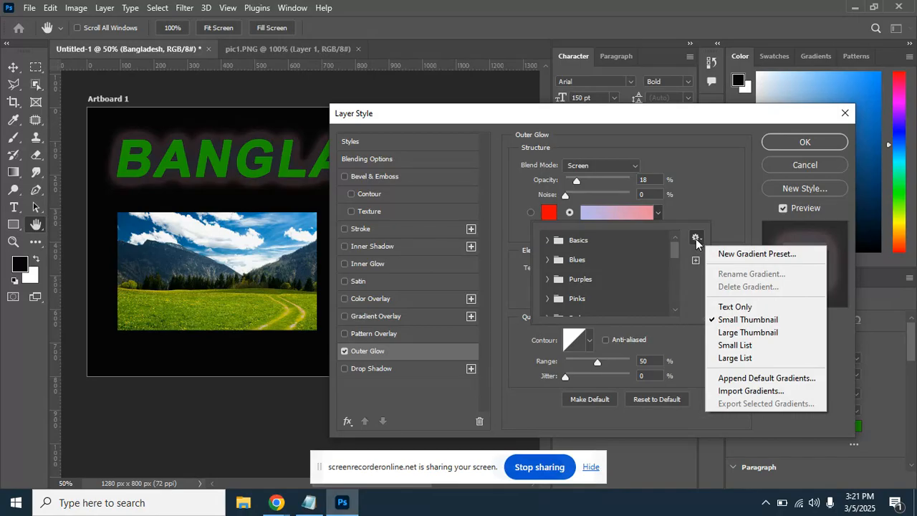
pyautogui.click(690, 192)
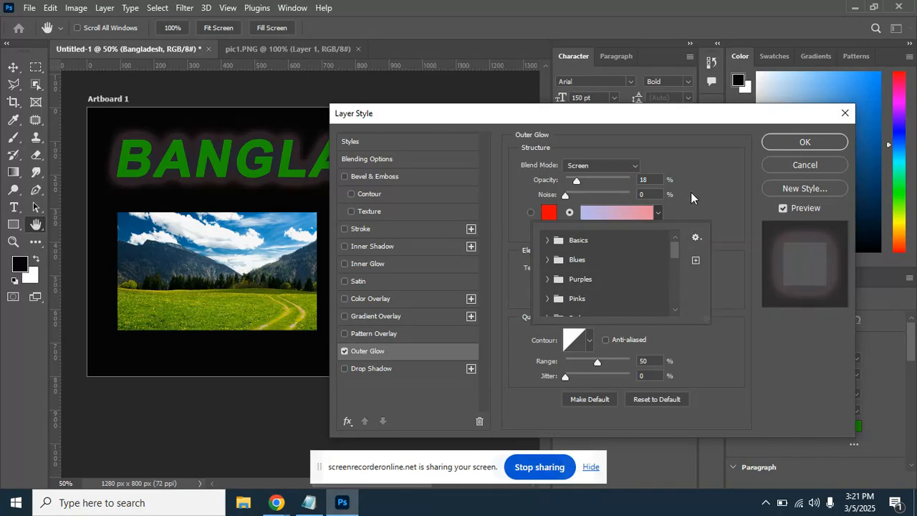
pyautogui.click(696, 195)
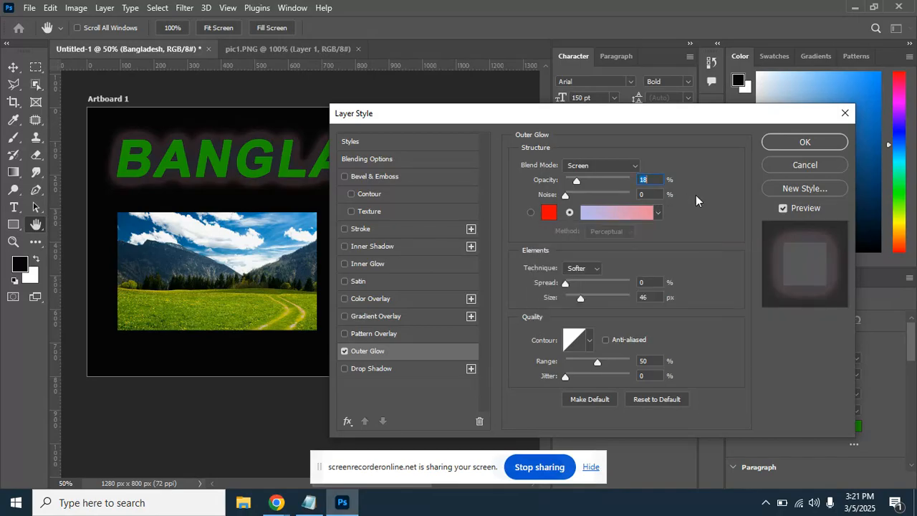
pyautogui.click(794, 168)
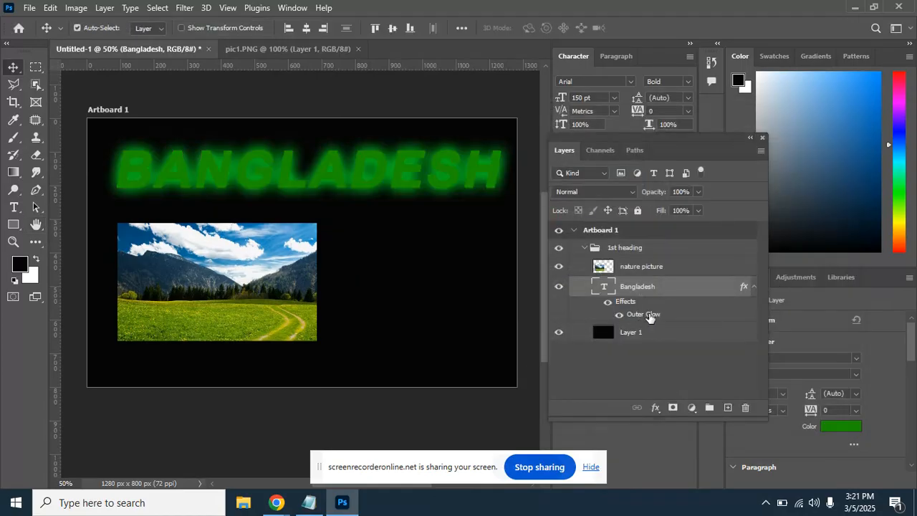
# Delete the outer glow effect from the Bangladesh text layer.
pyautogui.moveTo(653, 316); pyautogui.dragTo(746, 410)
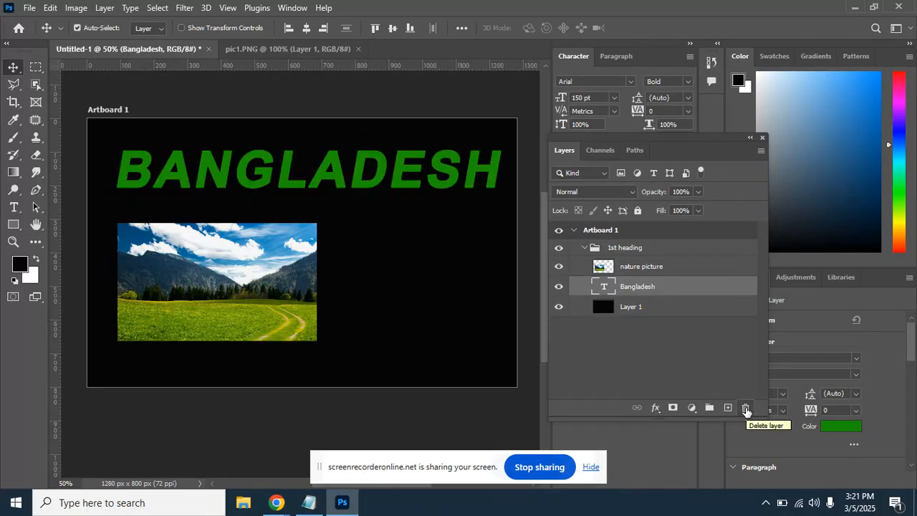
pyautogui.click(660, 410)
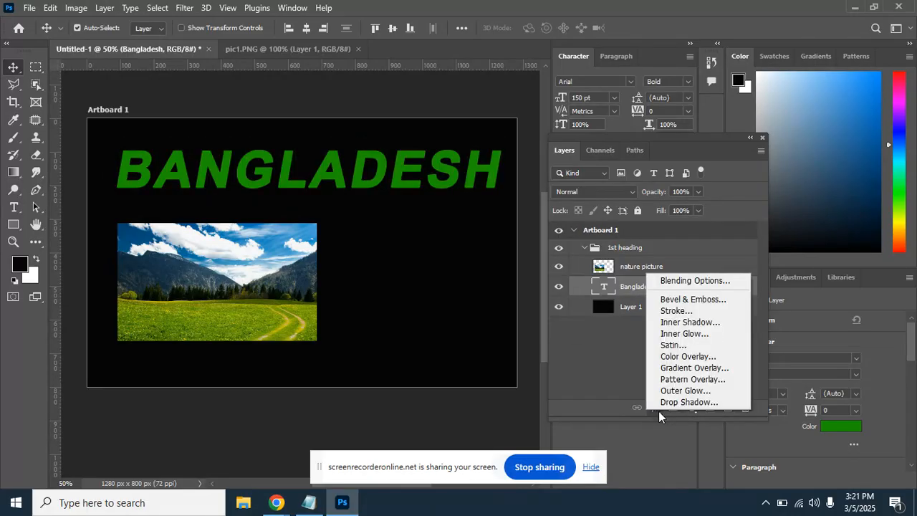
pyautogui.click(700, 387)
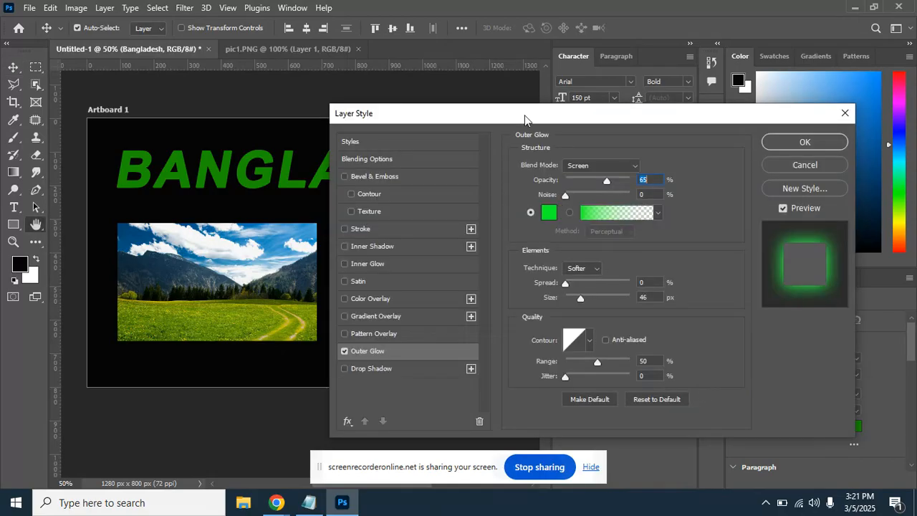
pyautogui.moveTo(523, 110); pyautogui.dragTo(612, 102)
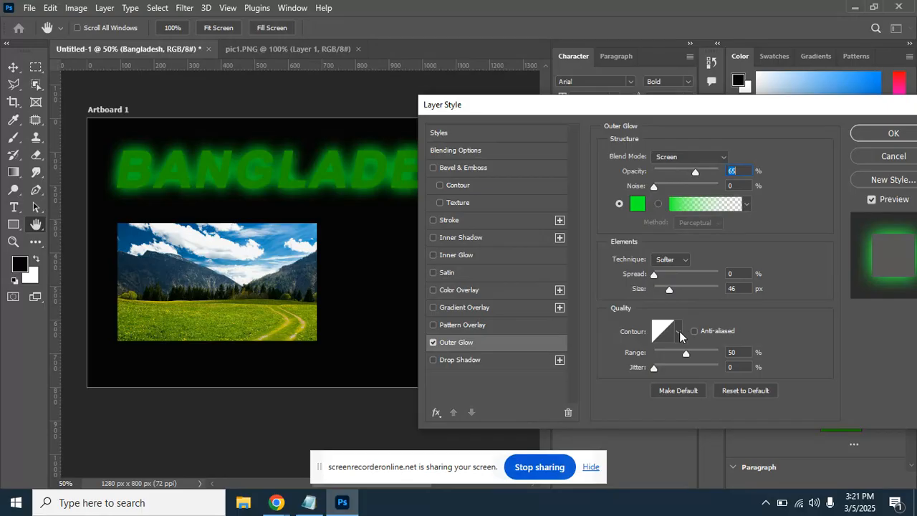
pyautogui.moveTo(746, 108); pyautogui.dragTo(552, 126)
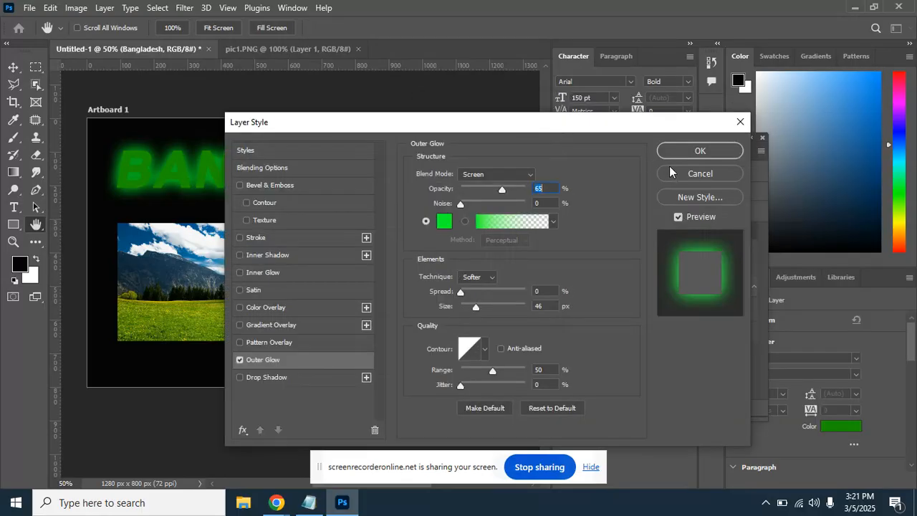
pyautogui.click(686, 176)
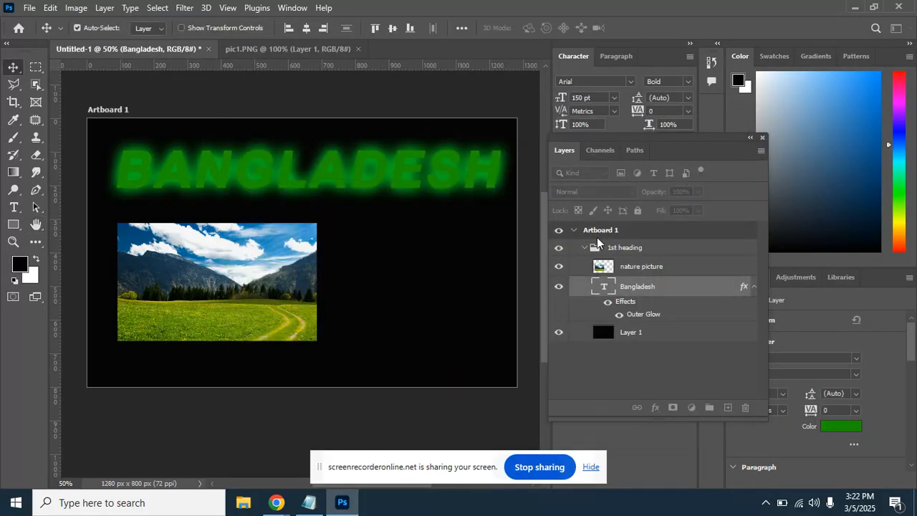
pyautogui.click(473, 315)
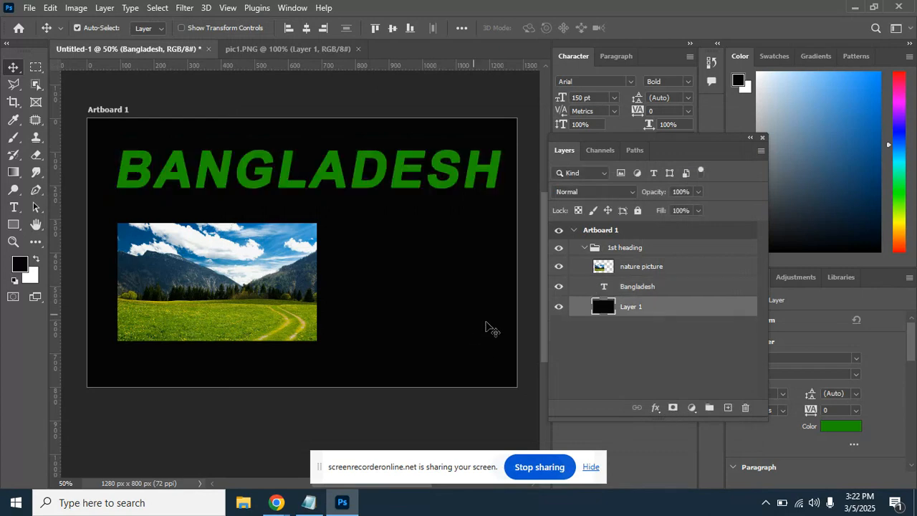
pyautogui.click(652, 410)
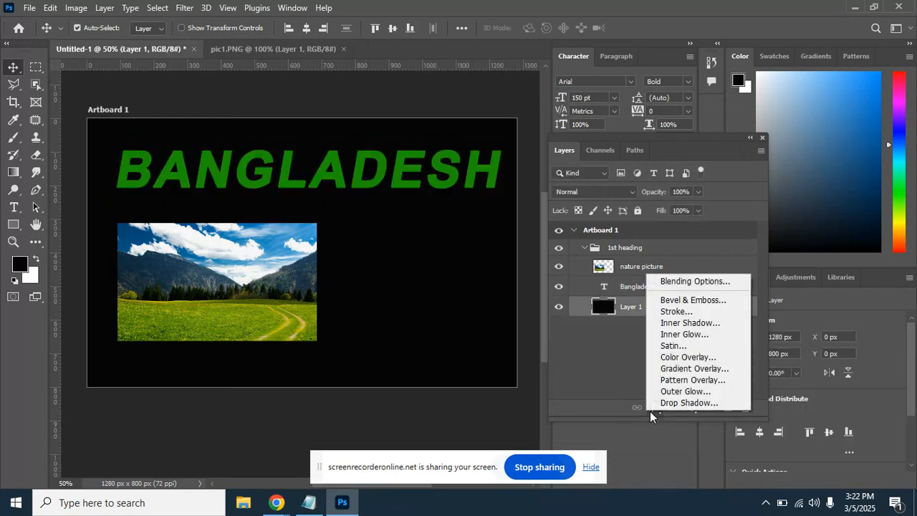
pyautogui.click(720, 381)
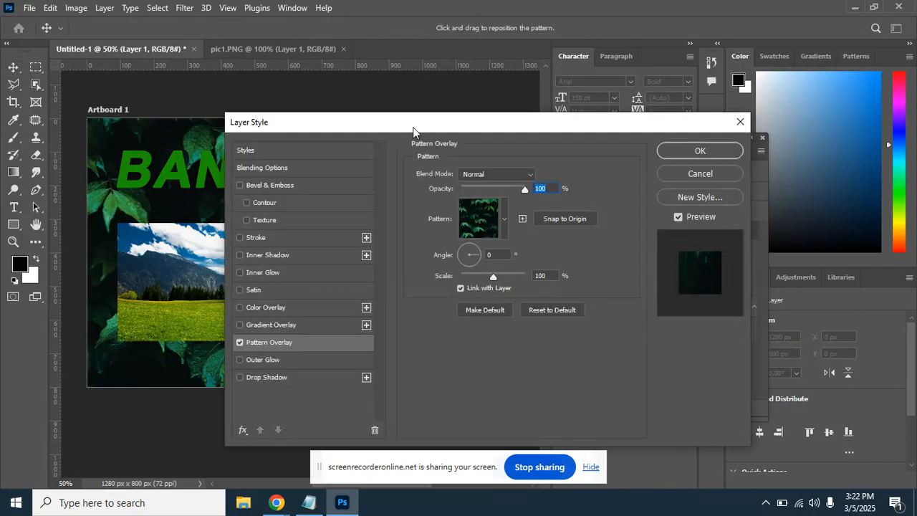
pyautogui.moveTo(413, 126); pyautogui.dragTo(507, 162)
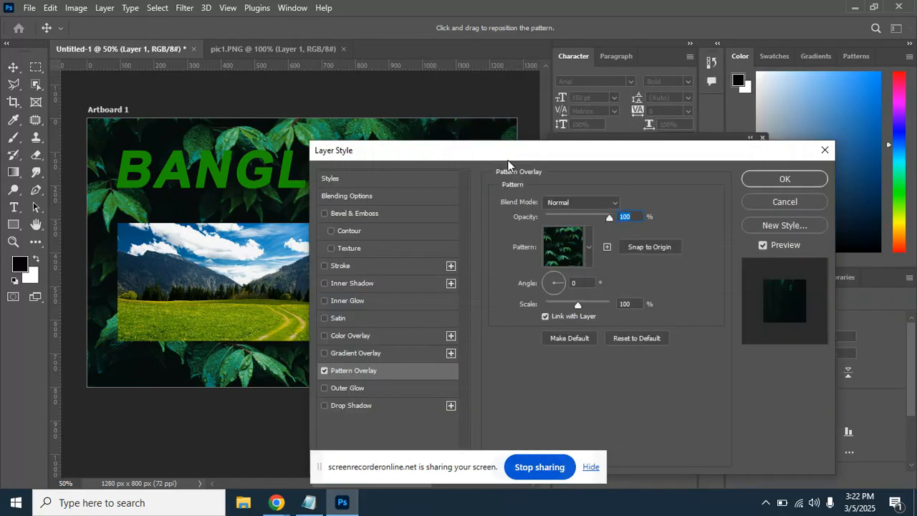
pyautogui.click(773, 204)
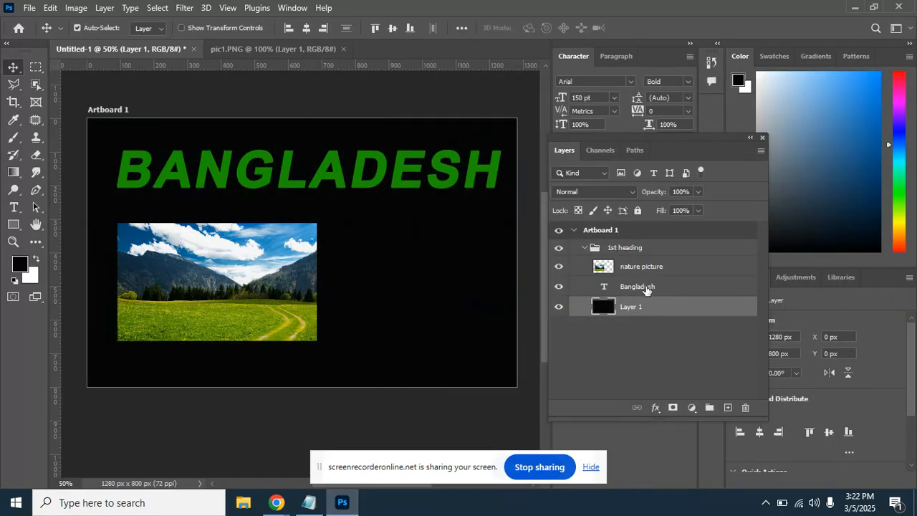
# Add a pattern overlay to Layer 1, trying the yellow-green and then the dark green pattern from the Grass group.
pyautogui.hotkey('alt', ']')
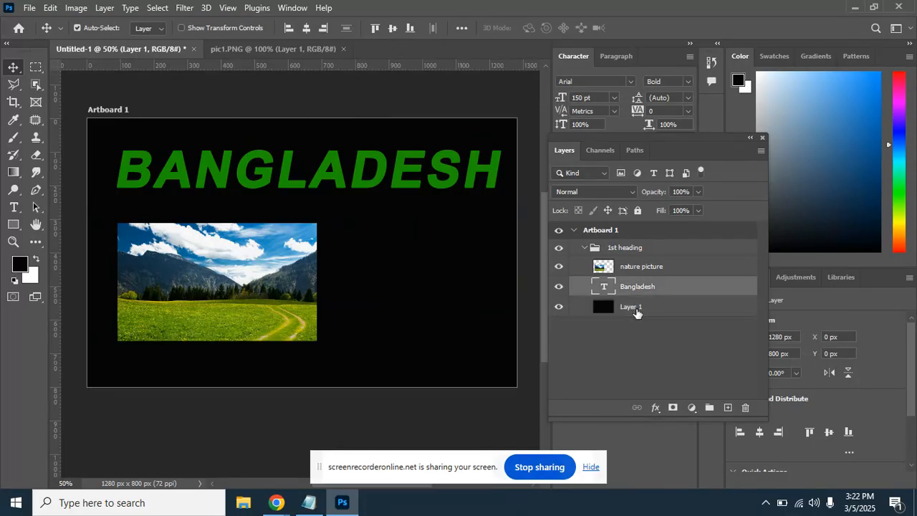
pyautogui.click(649, 309)
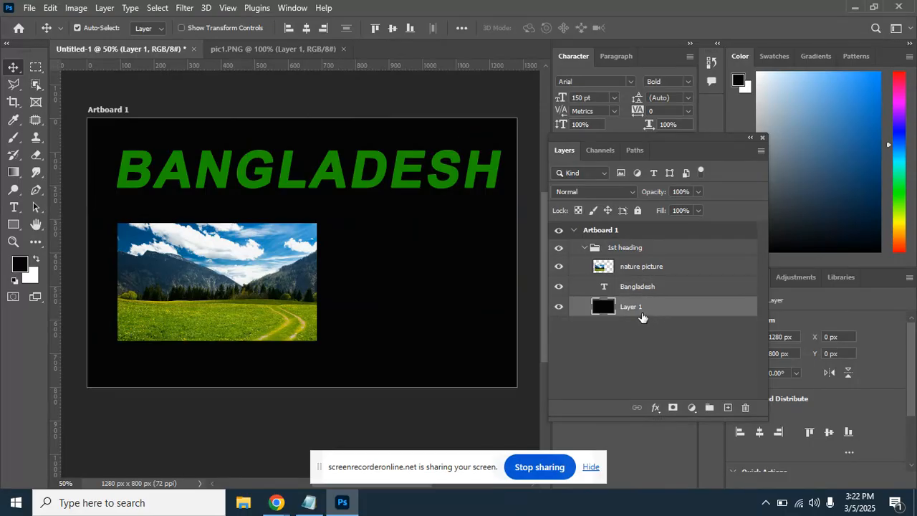
pyautogui.click(655, 409)
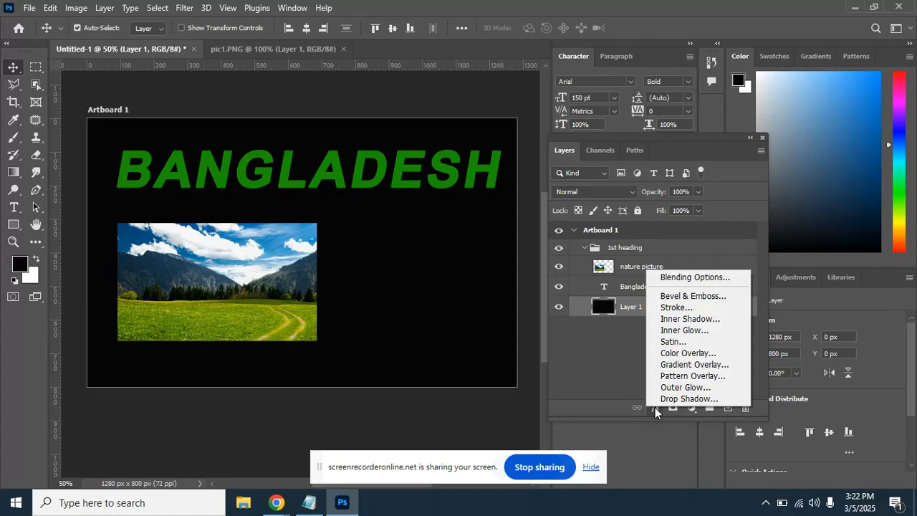
pyautogui.click(693, 376)
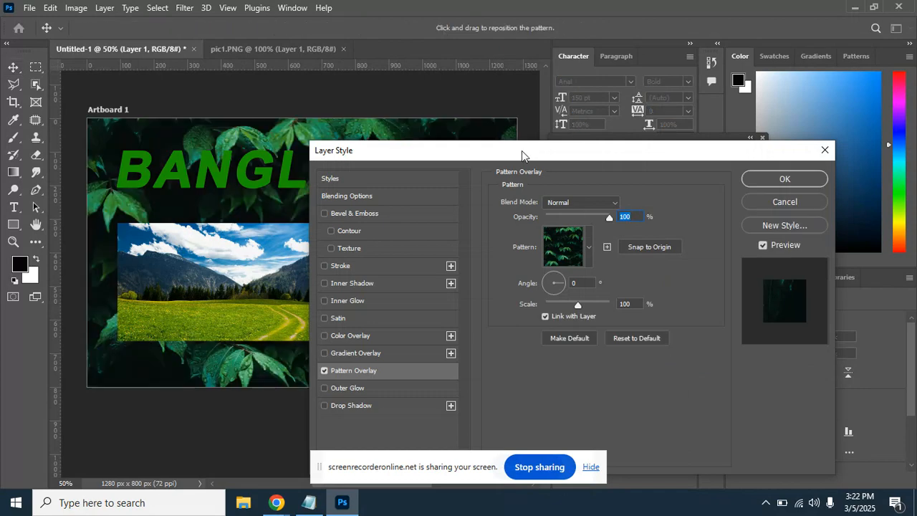
pyautogui.moveTo(521, 150); pyautogui.dragTo(704, 85)
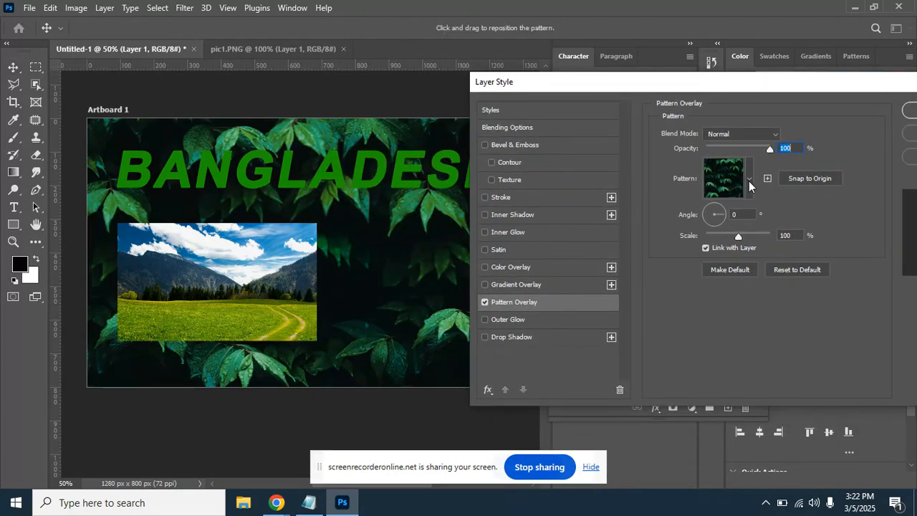
pyautogui.click(749, 181)
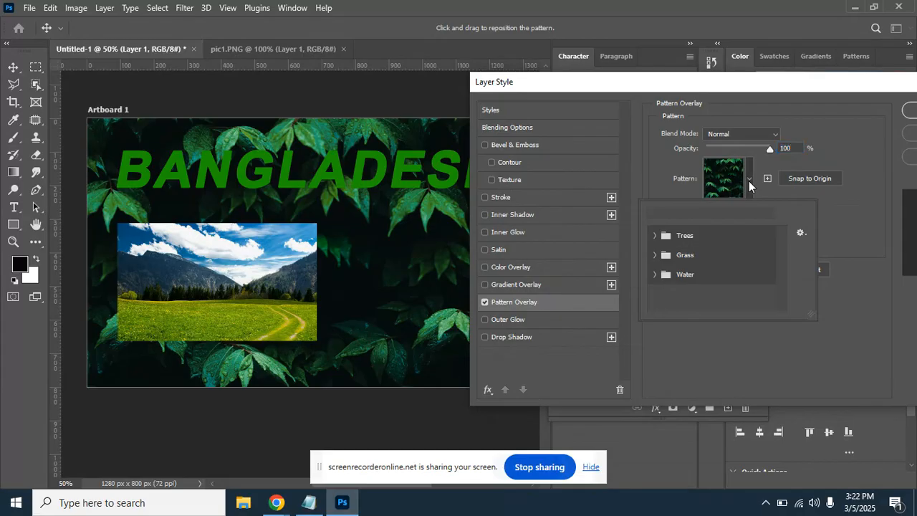
pyautogui.click(656, 256)
pyautogui.click(672, 273)
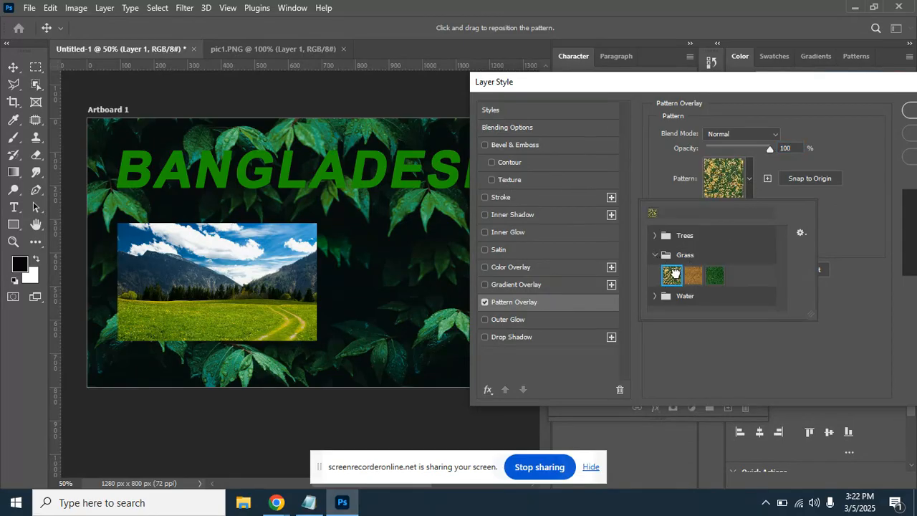
pyautogui.click(713, 276)
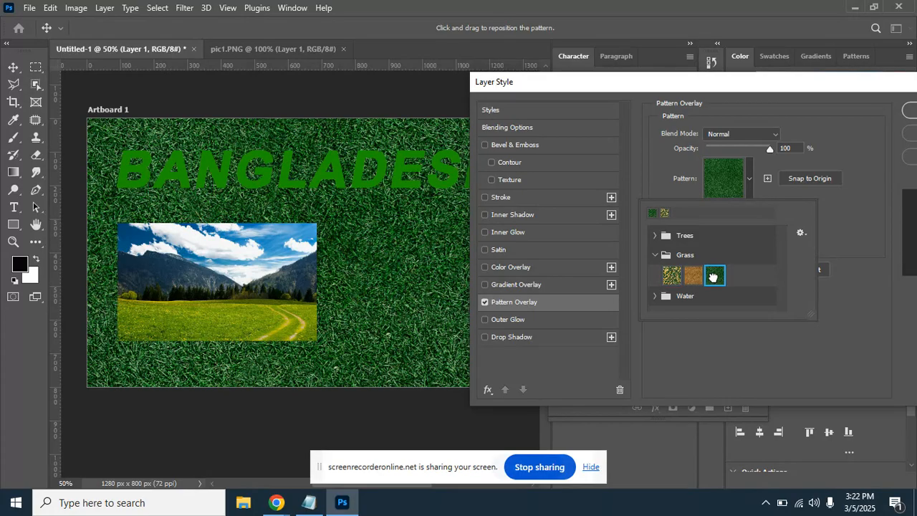
pyautogui.click(844, 218)
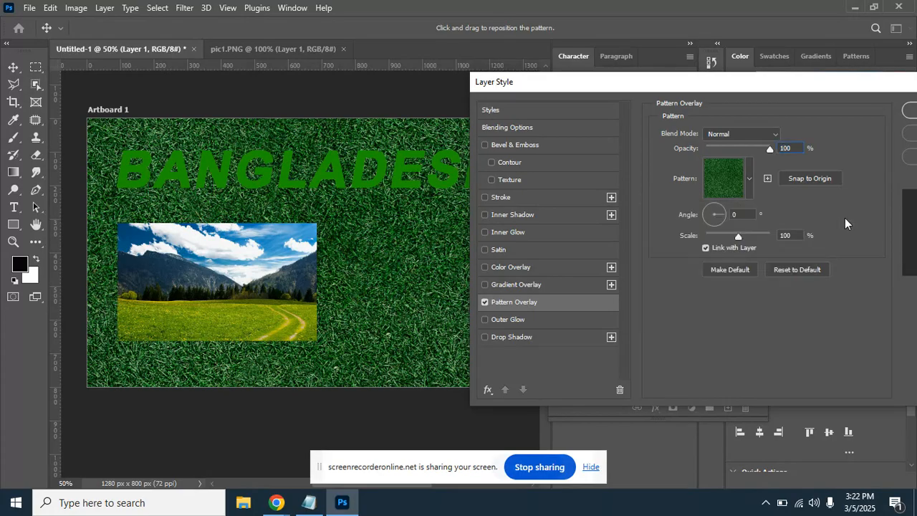
# Try the blue Water pattern on the overlay, then choose the pale aqua one and apply the layer style.
pyautogui.click(750, 182)
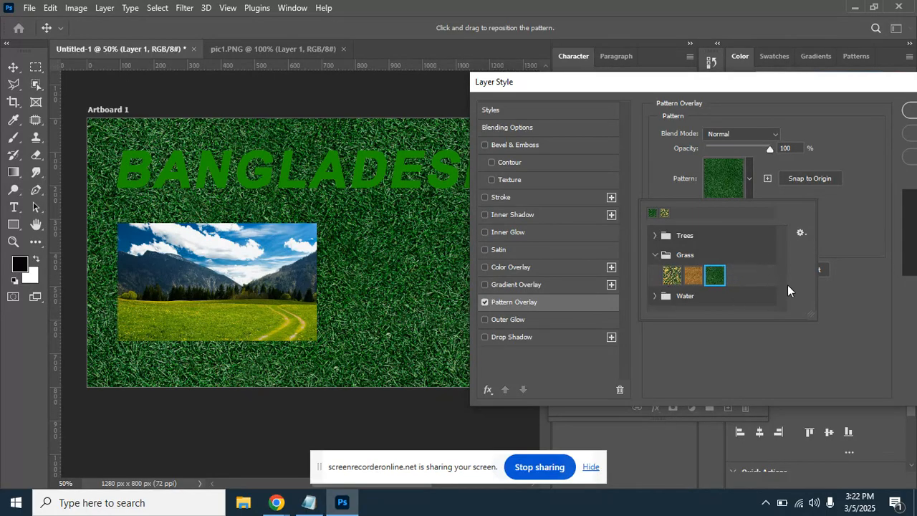
pyautogui.click(655, 295)
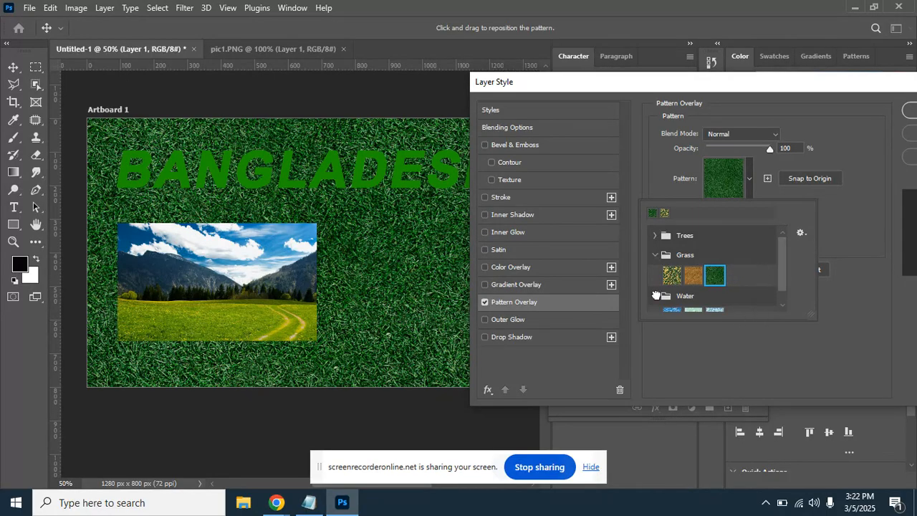
pyautogui.moveTo(781, 254); pyautogui.dragTo(781, 279)
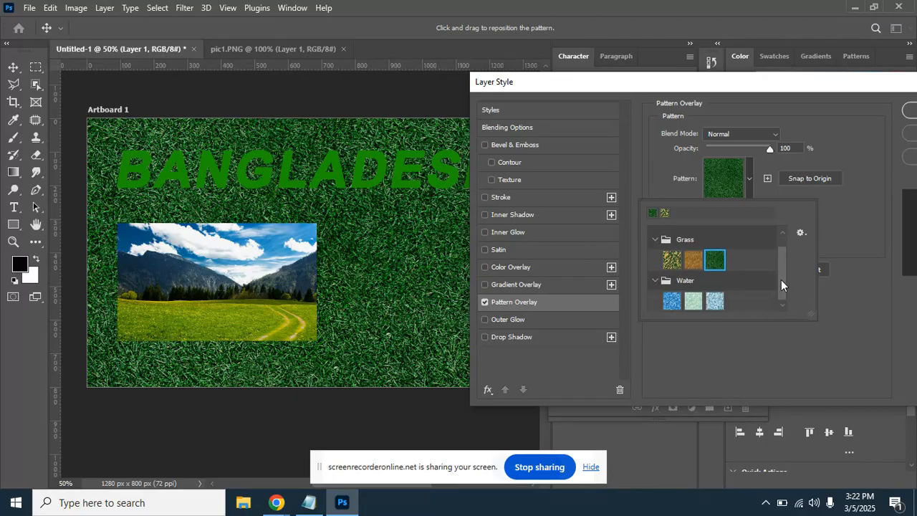
pyautogui.click(670, 301)
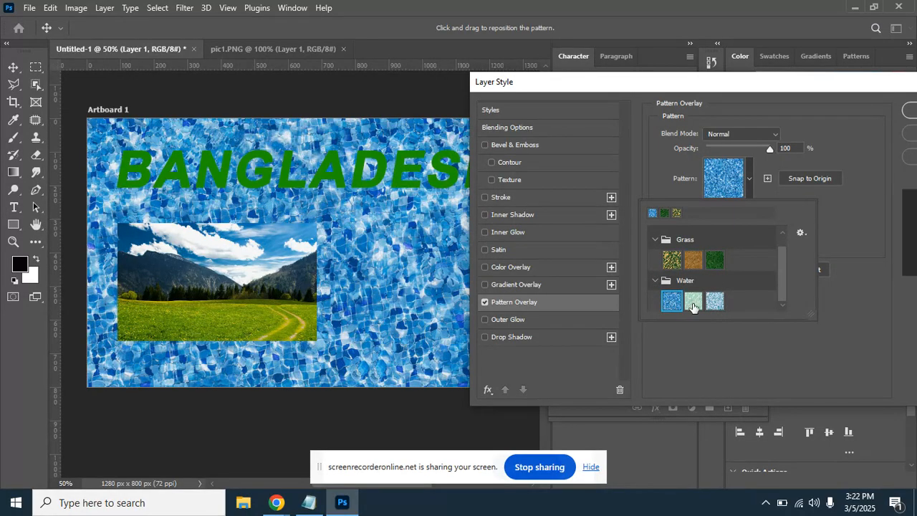
pyautogui.click(693, 306)
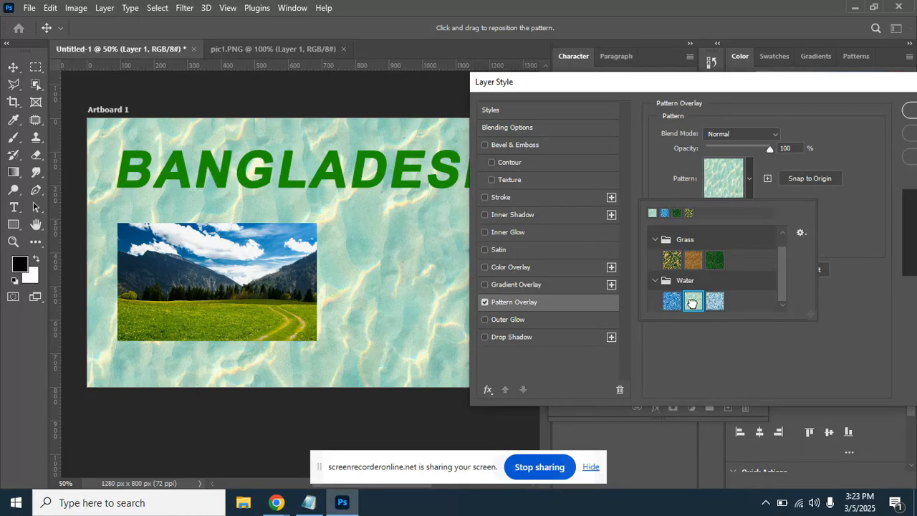
pyautogui.click(906, 114)
pyautogui.click(906, 115)
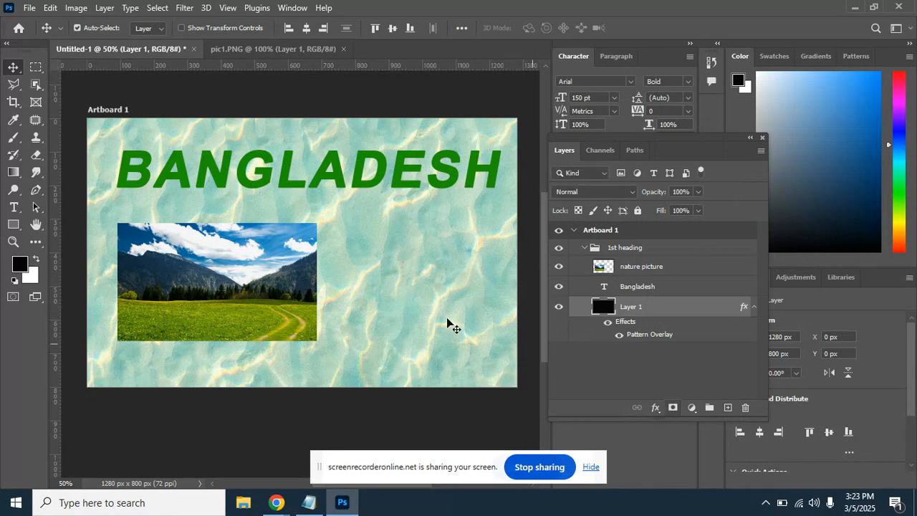
# Add a gradient overlay to Layer 1 on top of its pattern overlay, keeping the artboard in view.
pyautogui.click(655, 408)
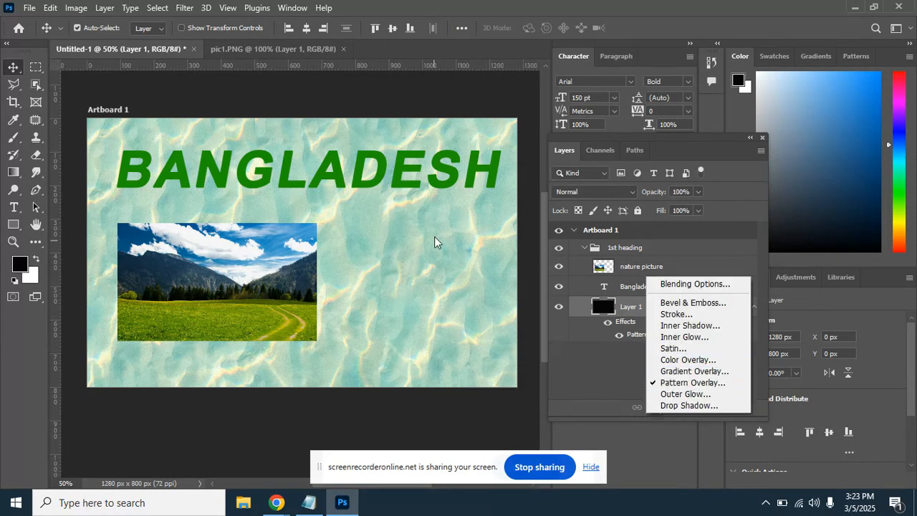
pyautogui.click(415, 172)
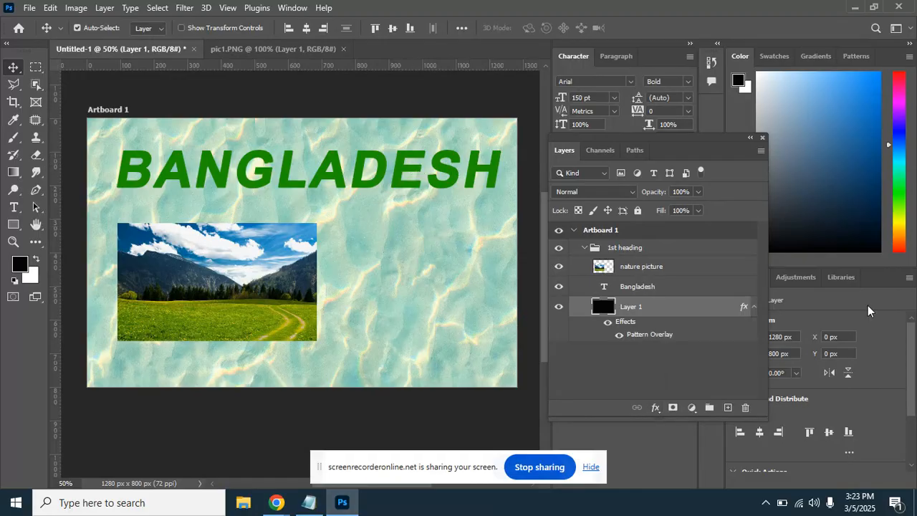
pyautogui.click(655, 407)
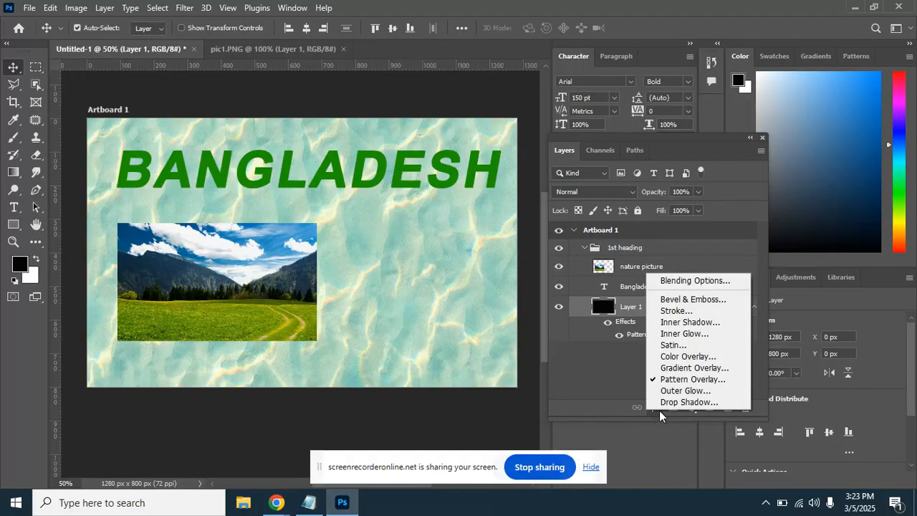
pyautogui.click(695, 367)
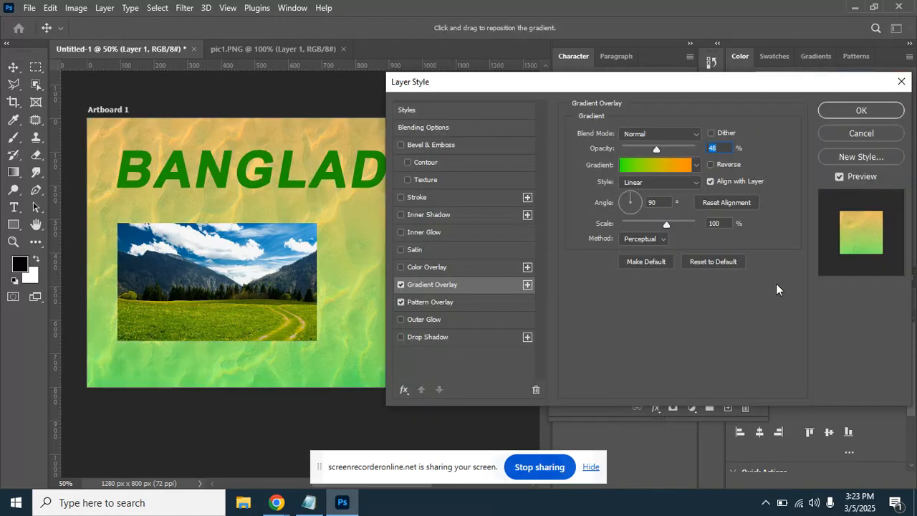
pyautogui.moveTo(557, 87); pyautogui.dragTo(447, 133)
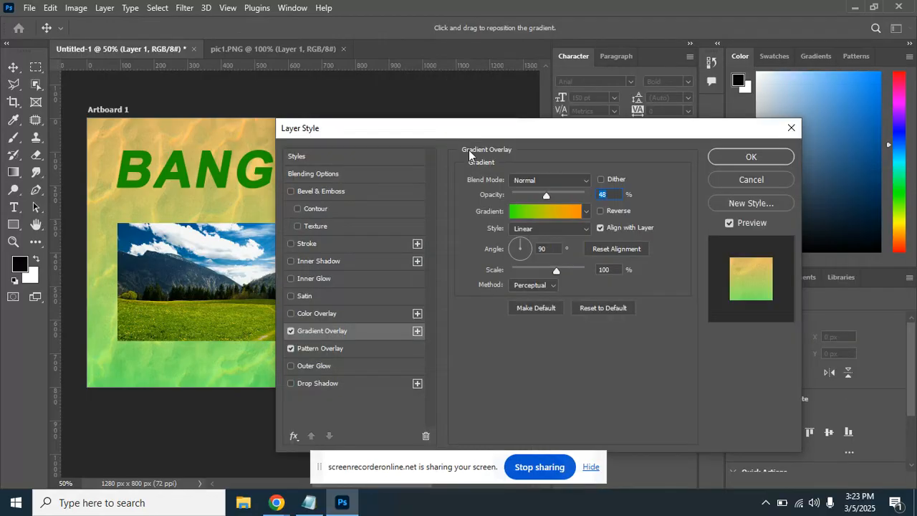
pyautogui.moveTo(665, 131); pyautogui.dragTo(903, 135)
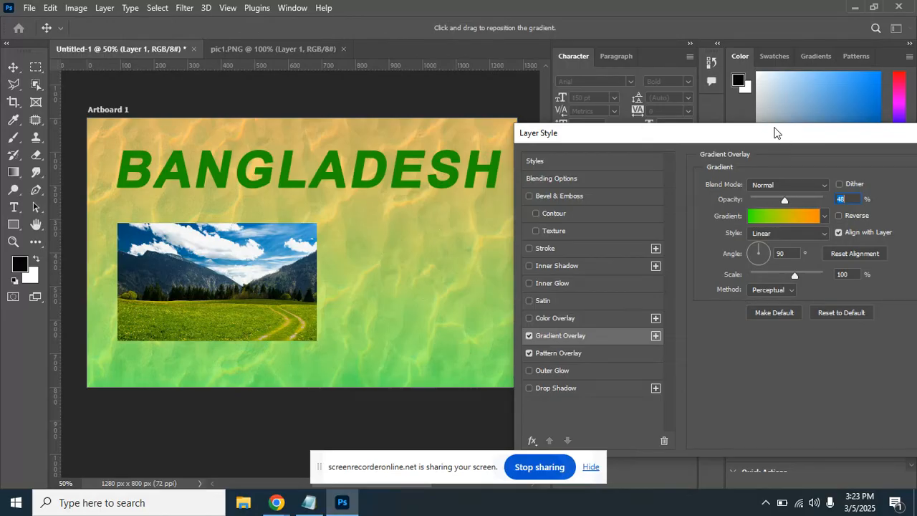
pyautogui.moveTo(774, 132); pyautogui.dragTo(800, 74)
# Set the color of the gradient overlay's starting stop to green 1fd202 in the gradient editor.
pyautogui.click(805, 158)
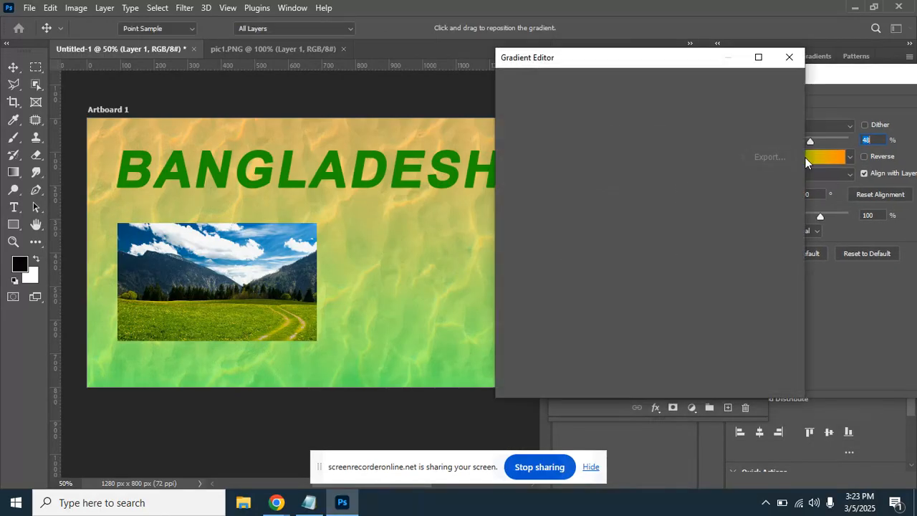
pyautogui.click(513, 305)
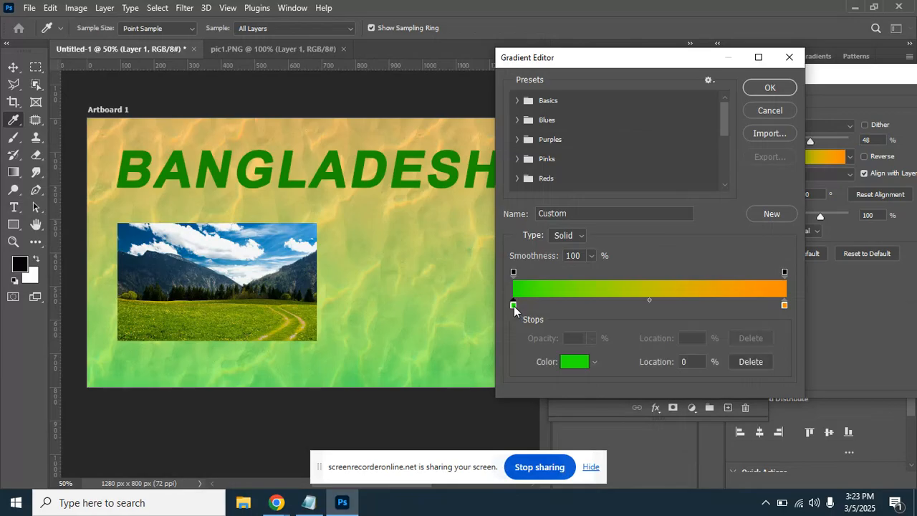
pyautogui.click(575, 363)
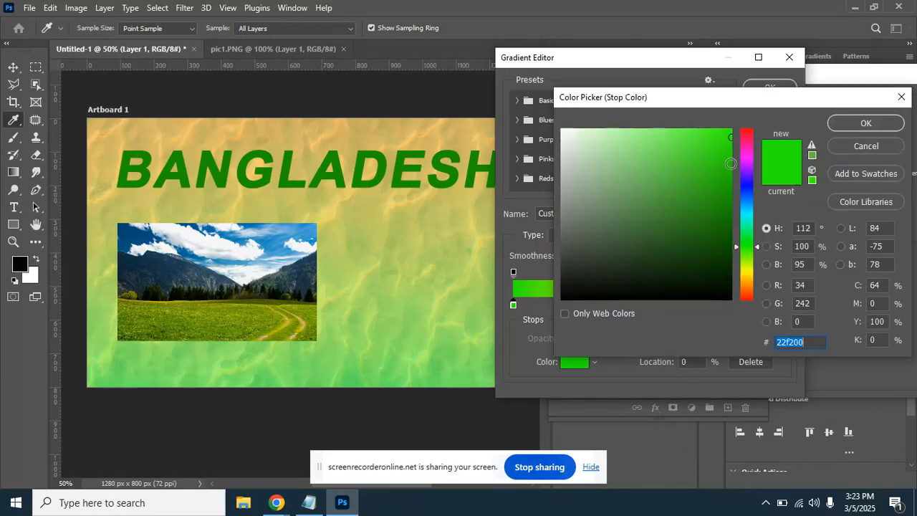
pyautogui.write('1fd202')
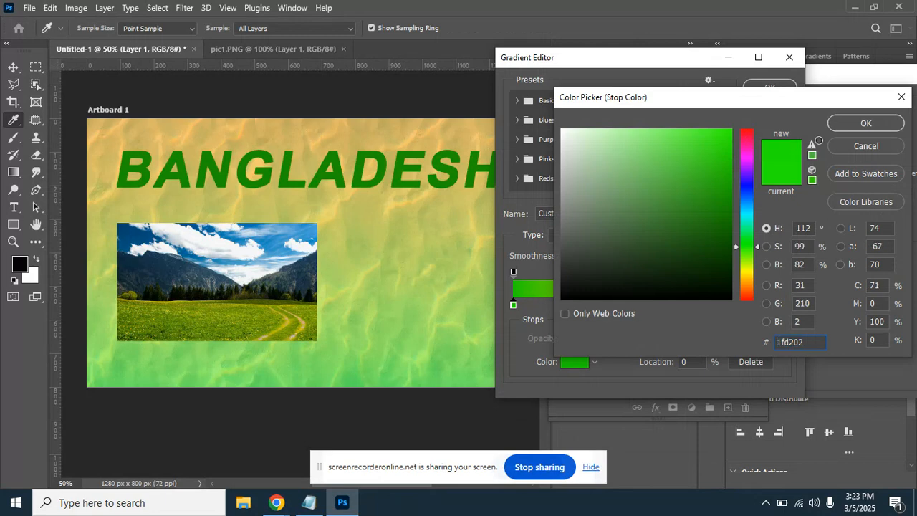
pyautogui.click(869, 125)
# Change the gradient's end stop at location 100% from orange to dark red 920000 and accept the edited gradient.
pyautogui.click(785, 305)
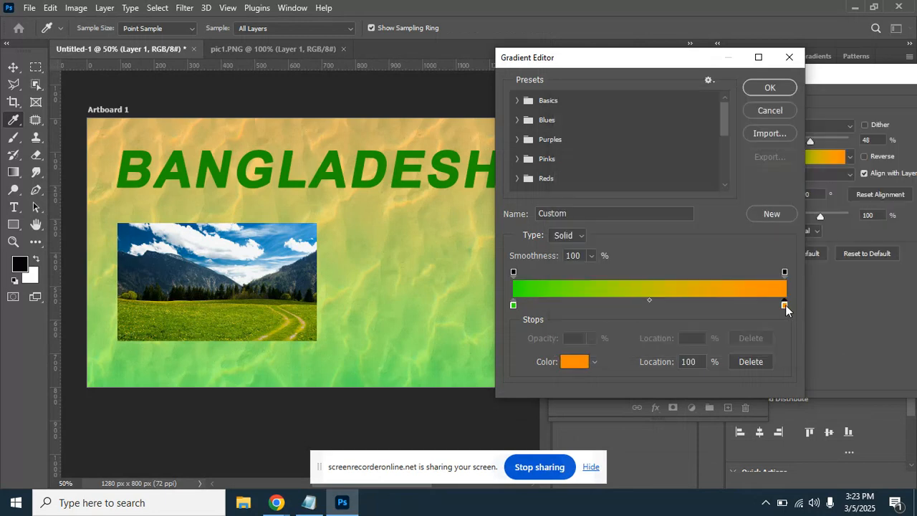
pyautogui.doubleClick(785, 304)
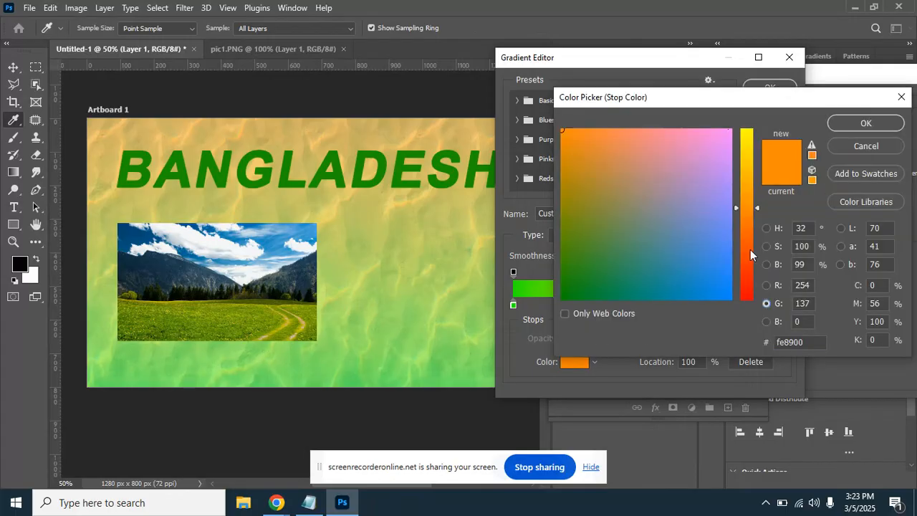
pyautogui.click(750, 249)
pyautogui.click(750, 292)
pyautogui.click(723, 159)
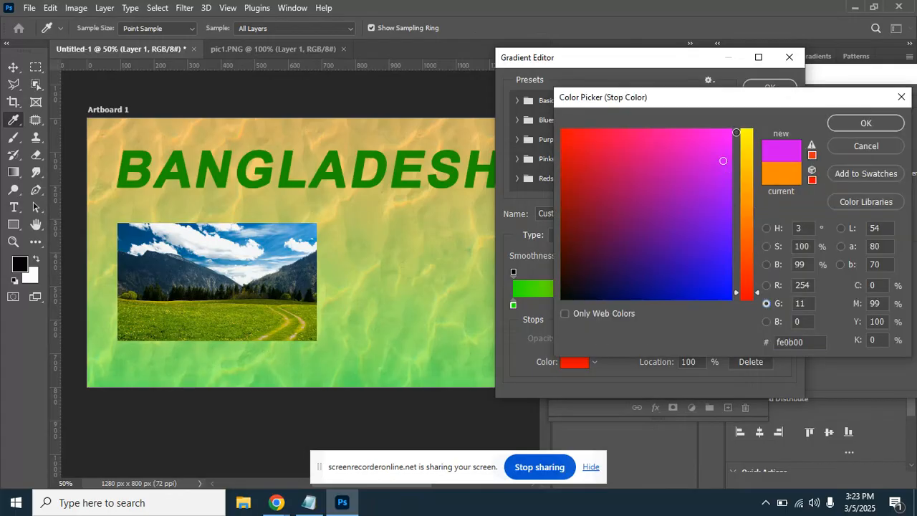
pyautogui.moveTo(723, 160); pyautogui.dragTo(736, 132)
pyautogui.moveTo(747, 239); pyautogui.dragTo(747, 225)
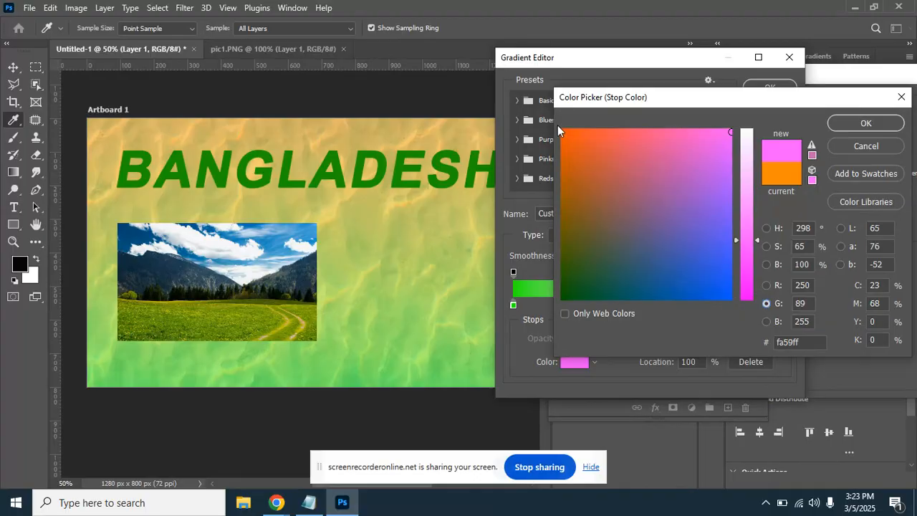
pyautogui.moveTo(597, 143); pyautogui.dragTo(562, 129)
pyautogui.moveTo(747, 222); pyautogui.dragTo(748, 309)
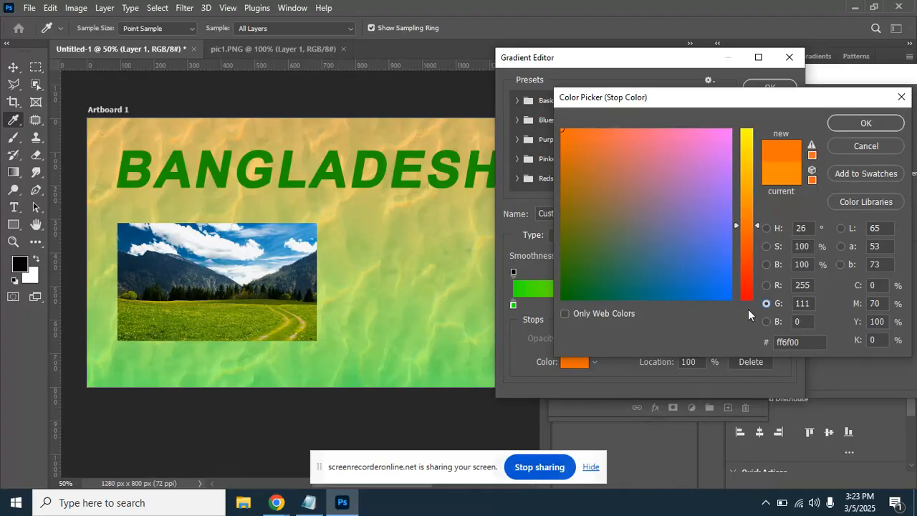
pyautogui.moveTo(589, 149); pyautogui.dragTo(560, 202)
pyautogui.click(888, 126)
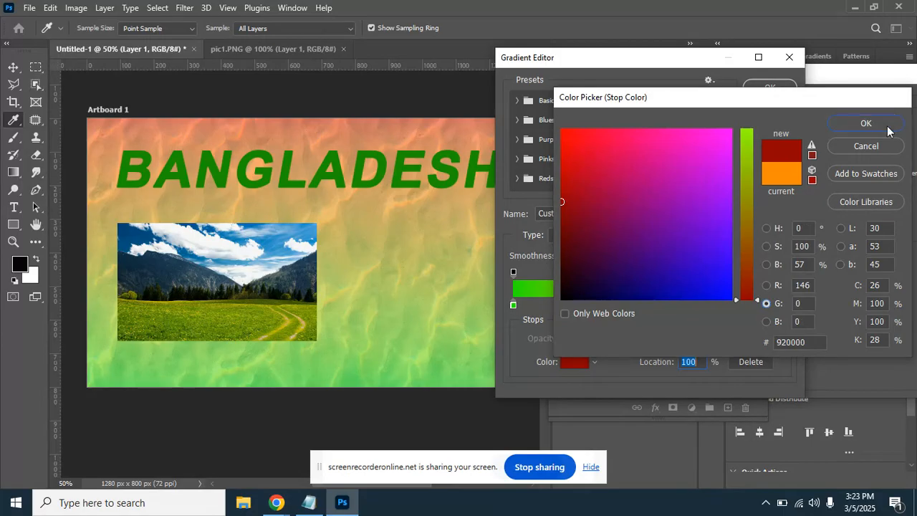
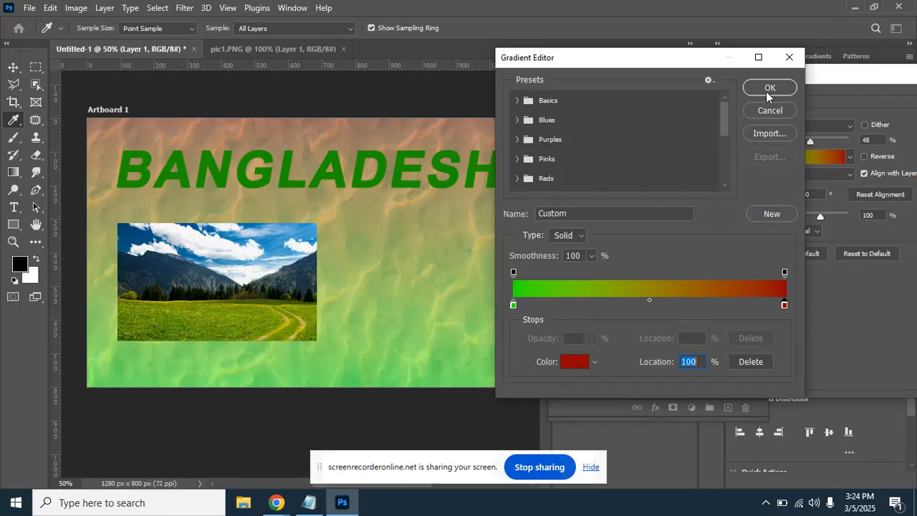
pyautogui.click(766, 89)
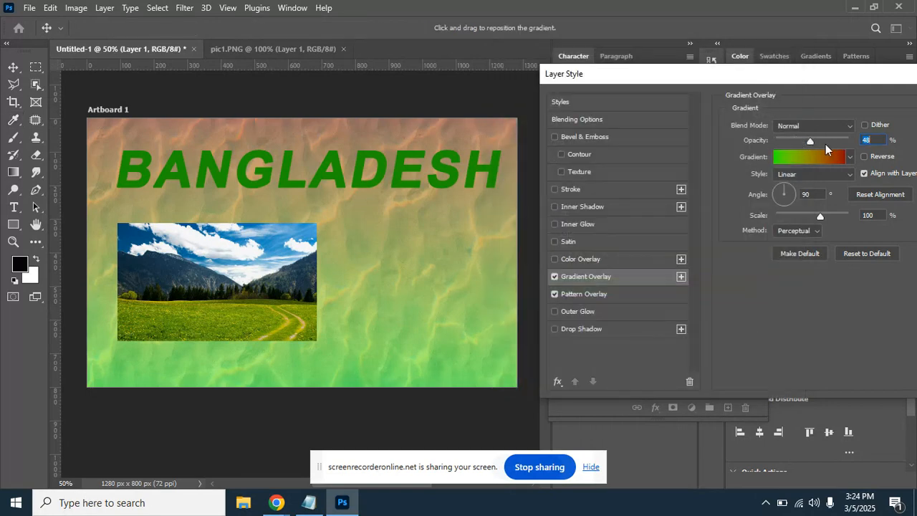
# Try the gradient overlay at 36% opacity, set it to 59% and apply the layer style to Layer 1.
pyautogui.moveTo(808, 144)
pyautogui.mouseDown()
pyautogui.moveTo(840, 142)
pyautogui.moveTo(802, 134)
pyautogui.mouseUp()
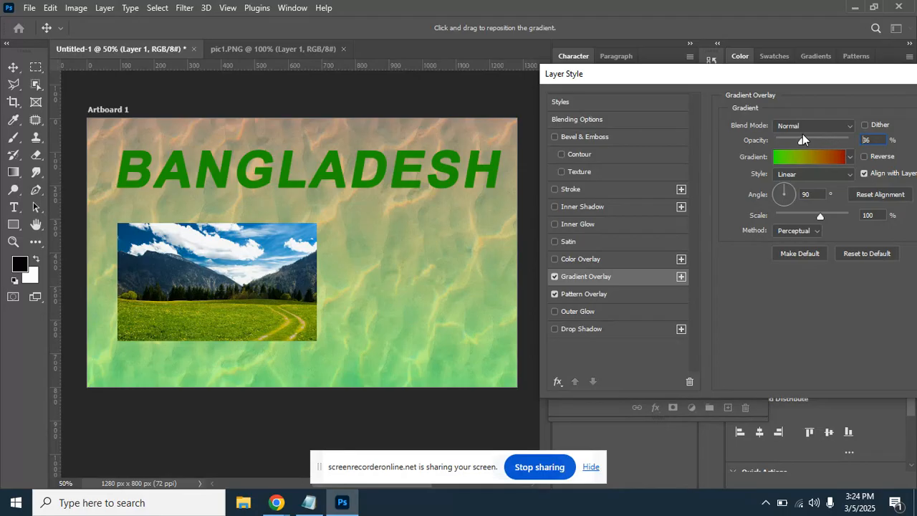
pyautogui.moveTo(792, 134); pyautogui.dragTo(819, 136)
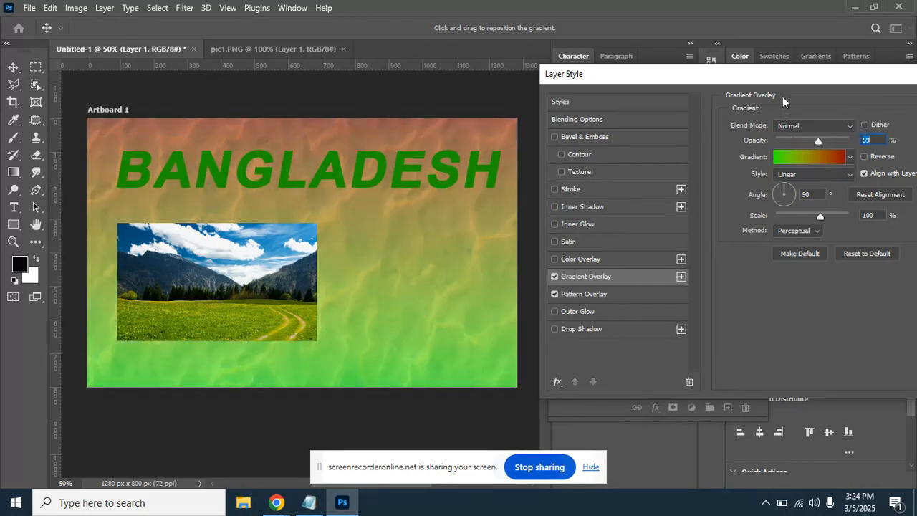
pyautogui.moveTo(789, 76); pyautogui.dragTo(570, 144)
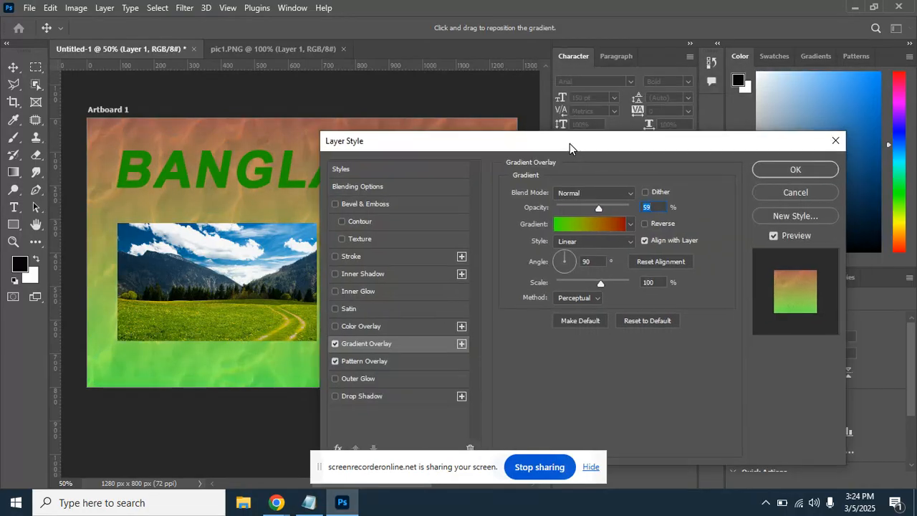
pyautogui.click(790, 173)
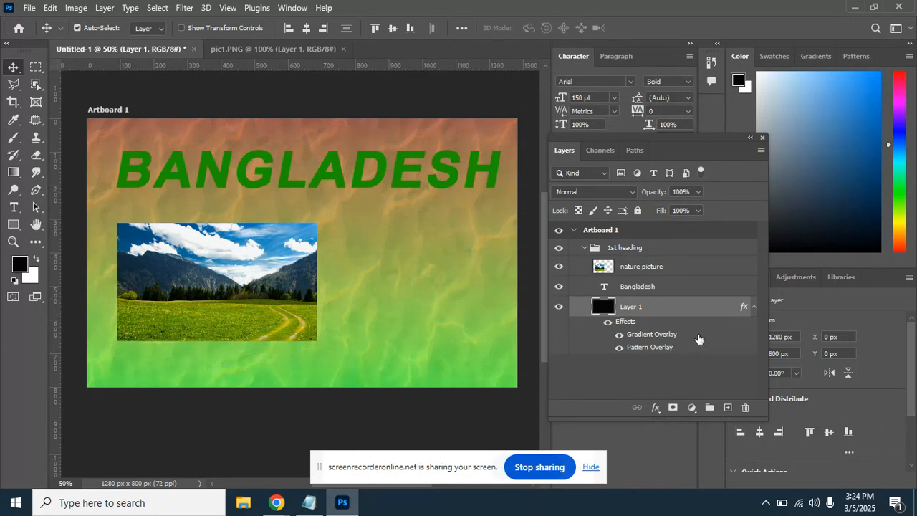
# Delete the gradient overlay and pattern overlay effects from Layer 1, along with Layer 1 itself.
pyautogui.moveTo(699, 337); pyautogui.dragTo(746, 409)
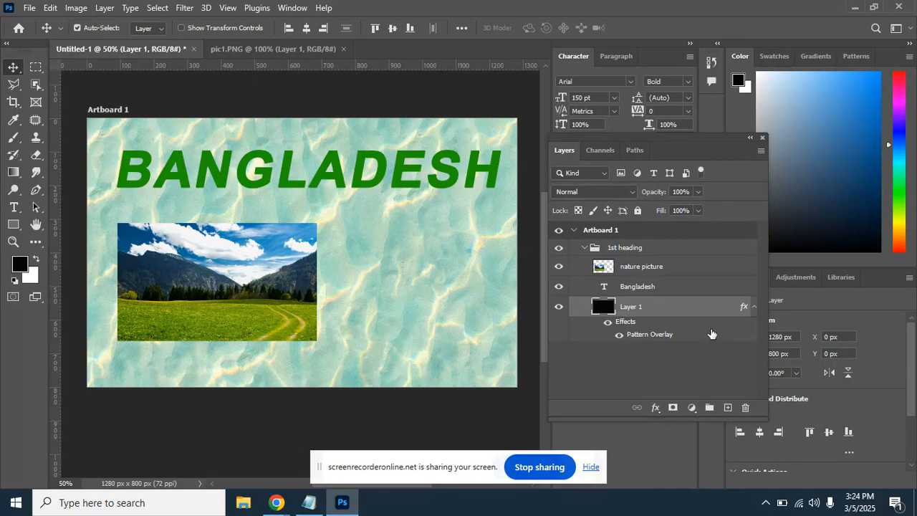
pyautogui.moveTo(711, 334); pyautogui.dragTo(745, 408)
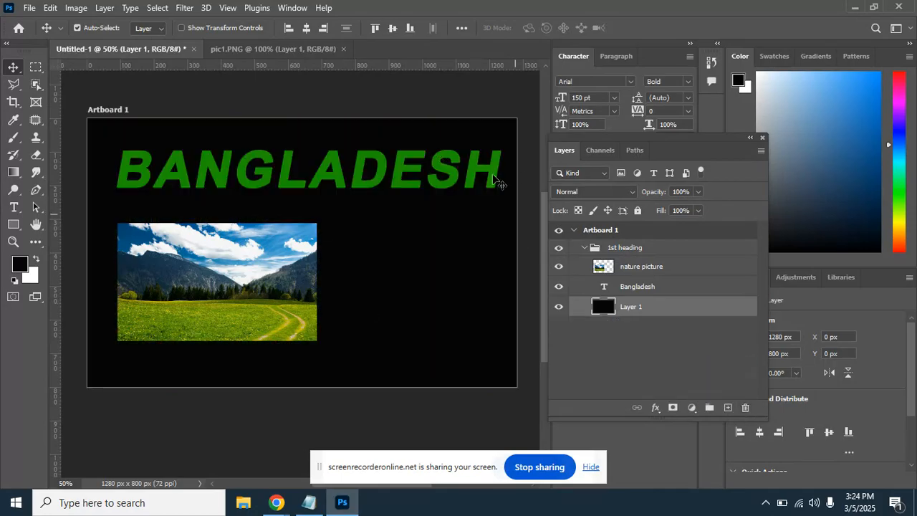
pyautogui.moveTo(699, 308); pyautogui.dragTo(745, 409)
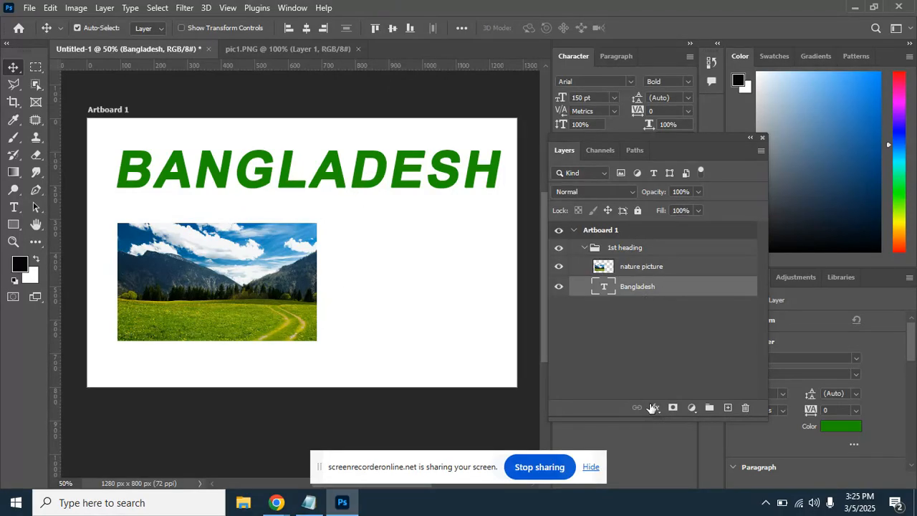
# Switch to Google Meet, admit the participant waiting to join the class, and return to Photoshop.
pyautogui.click(821, 436)
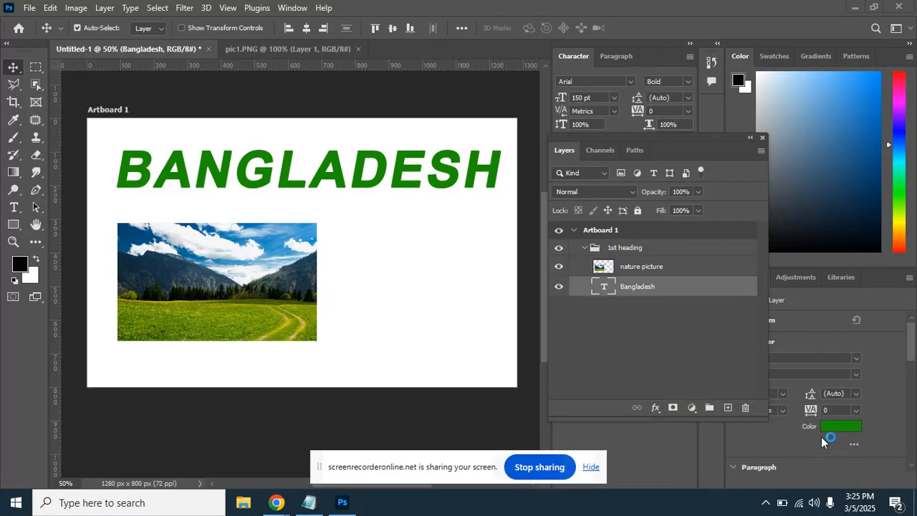
pyautogui.click(860, 268)
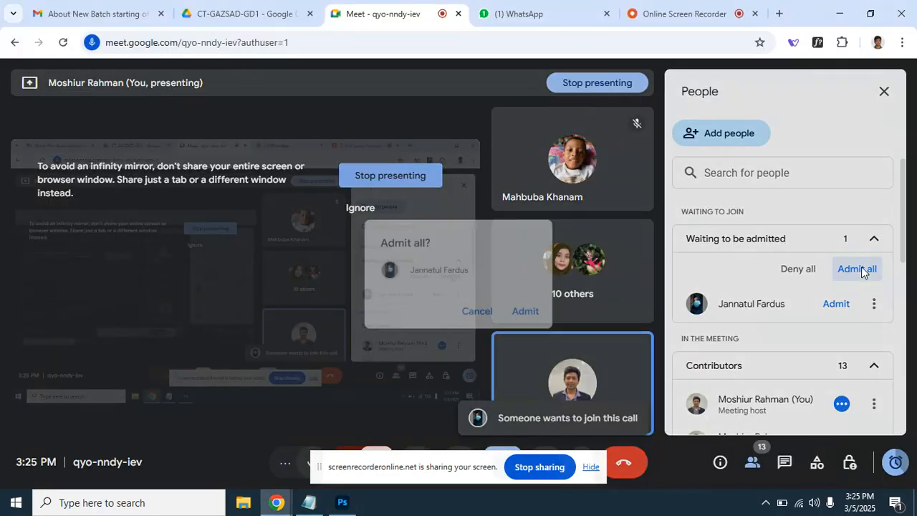
pyautogui.click(523, 311)
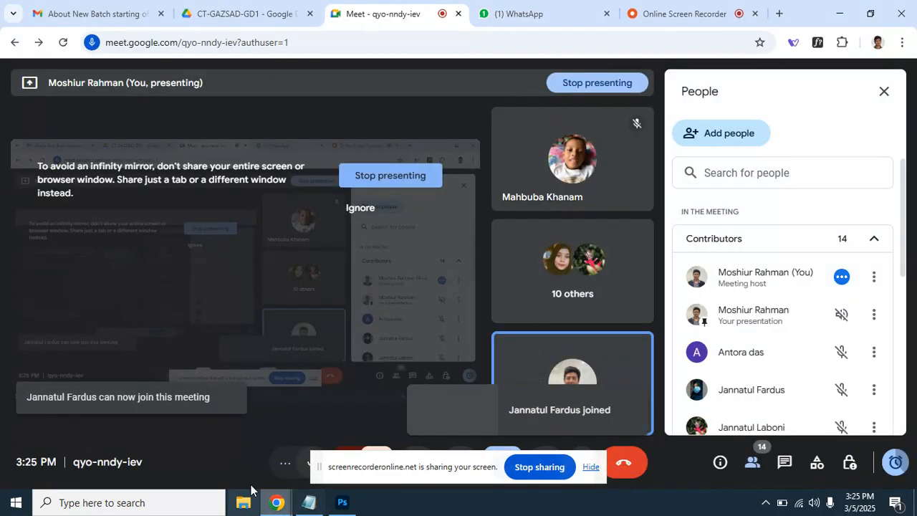
pyautogui.click(342, 503)
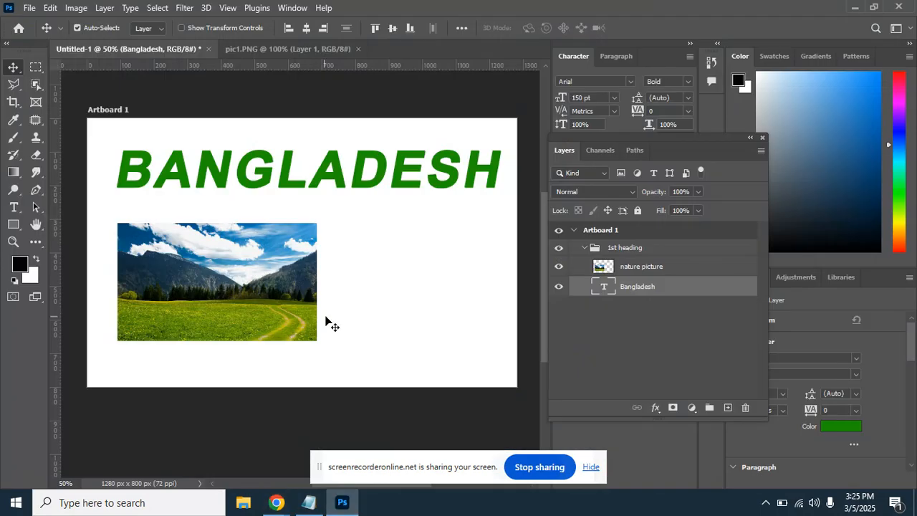
# Add a color overlay to the Bangladesh text layer, keeping the artboard text in view.
pyautogui.click(263, 268)
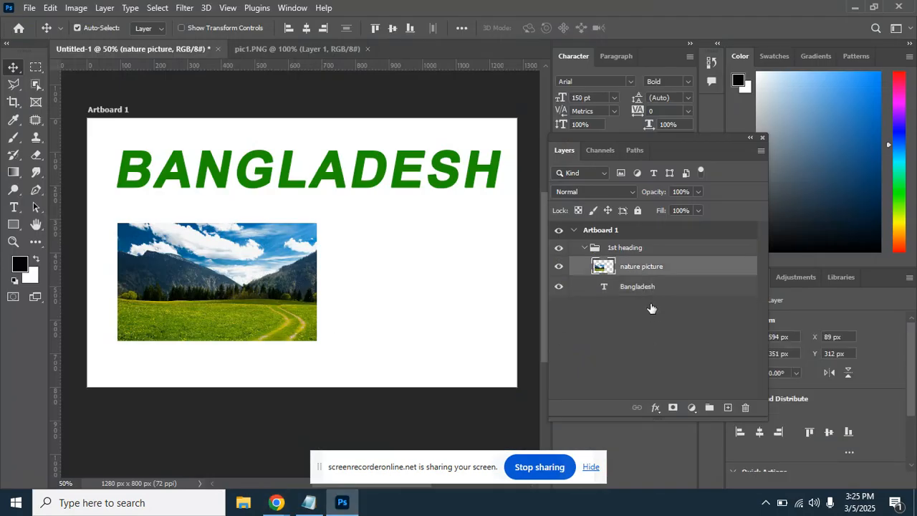
pyautogui.click(670, 290)
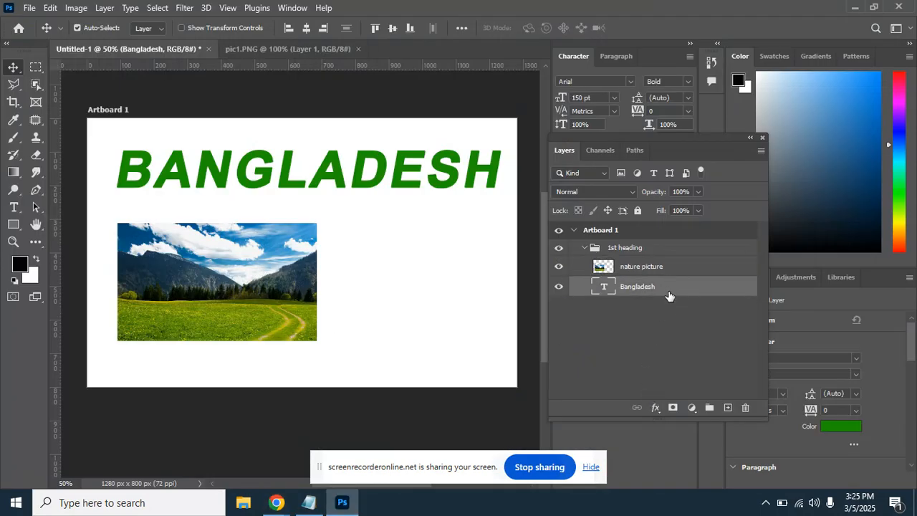
pyautogui.click(657, 410)
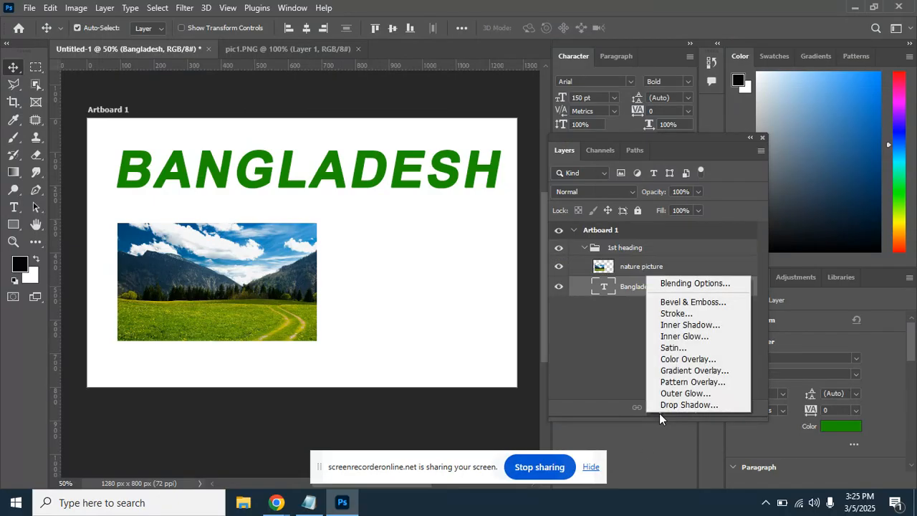
pyautogui.click(717, 360)
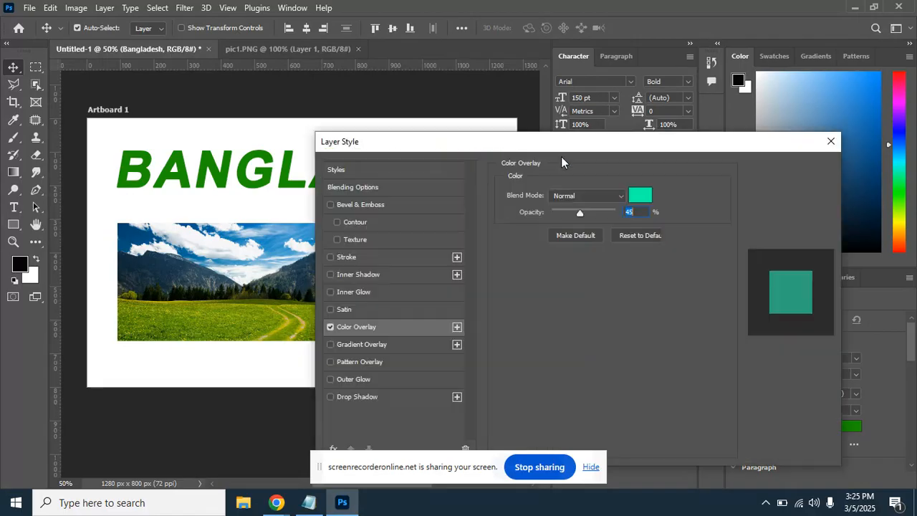
pyautogui.moveTo(526, 142); pyautogui.dragTo(701, 95)
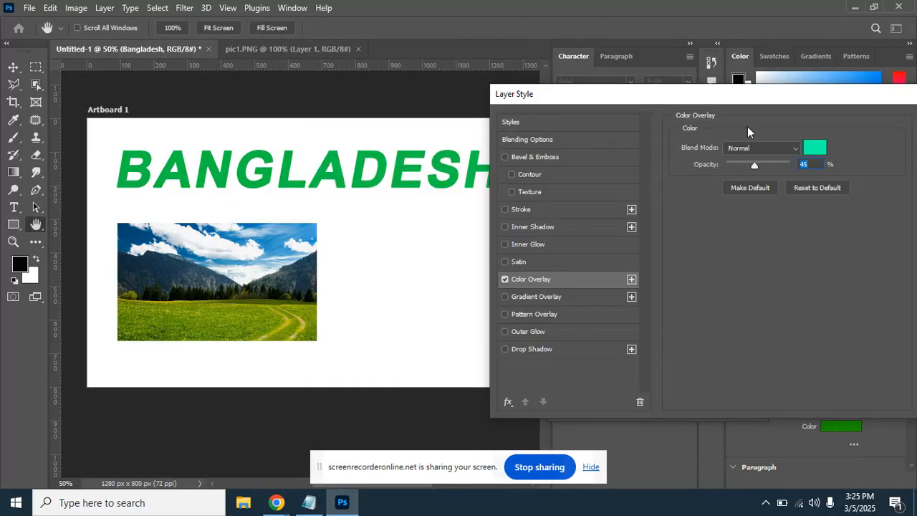
# Set the Bangladesh text's overlay color to dark blue 0008a8.
pyautogui.click(813, 150)
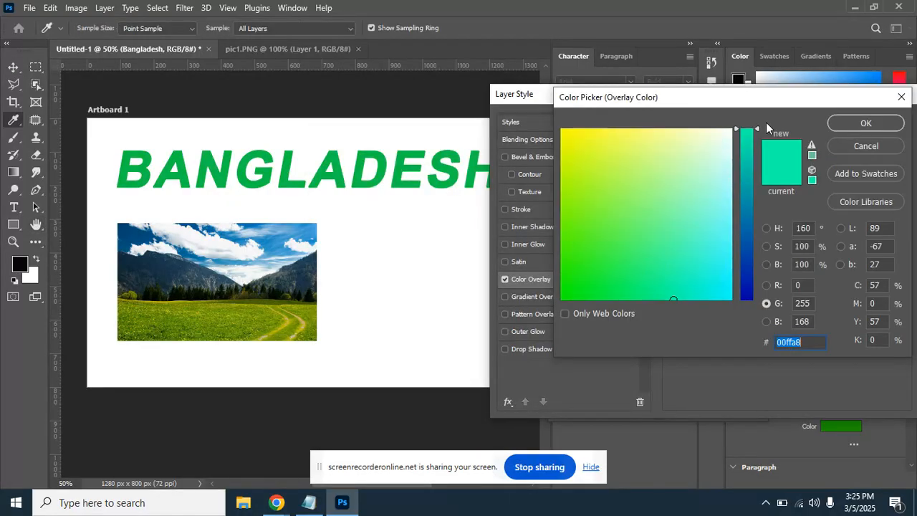
pyautogui.moveTo(747, 210); pyautogui.dragTo(747, 296)
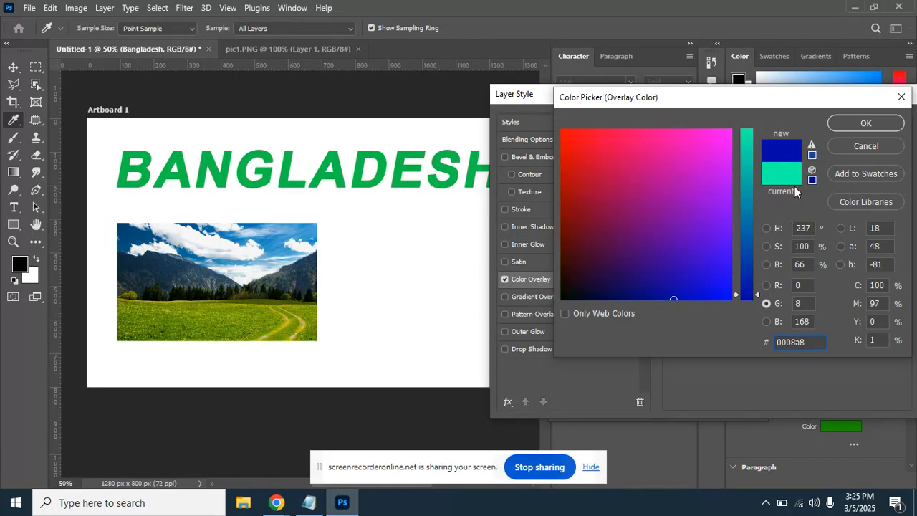
pyautogui.click(849, 124)
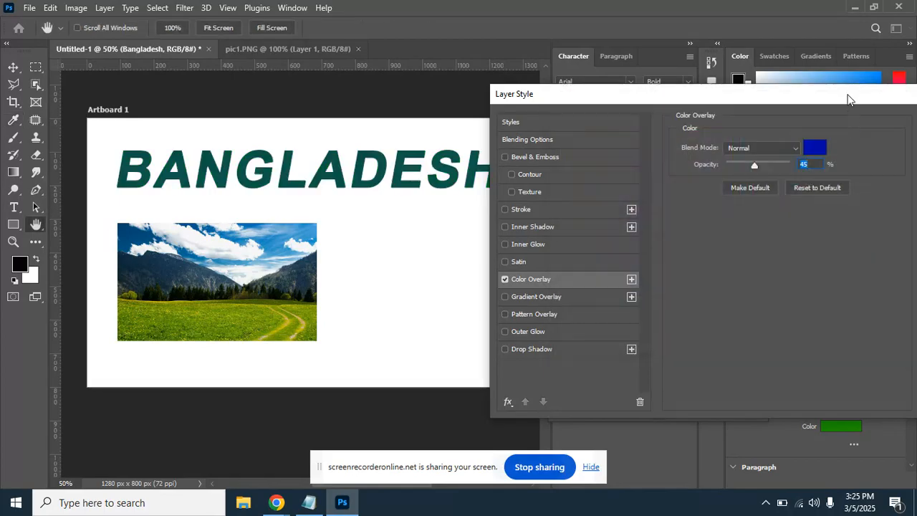
pyautogui.moveTo(835, 119); pyautogui.dragTo(755, 90)
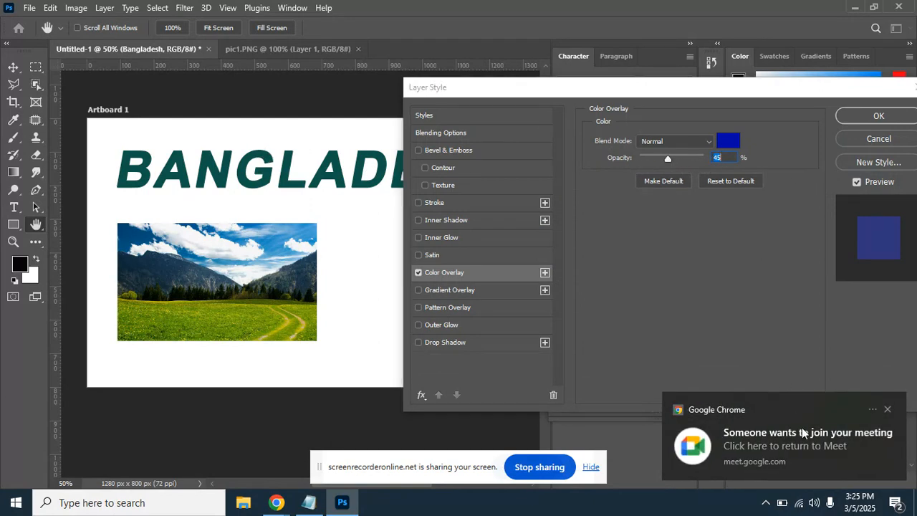
# Admit the next participant waiting in the Google Meet call and go back to the Photoshop layer style settings.
pyautogui.click(803, 427)
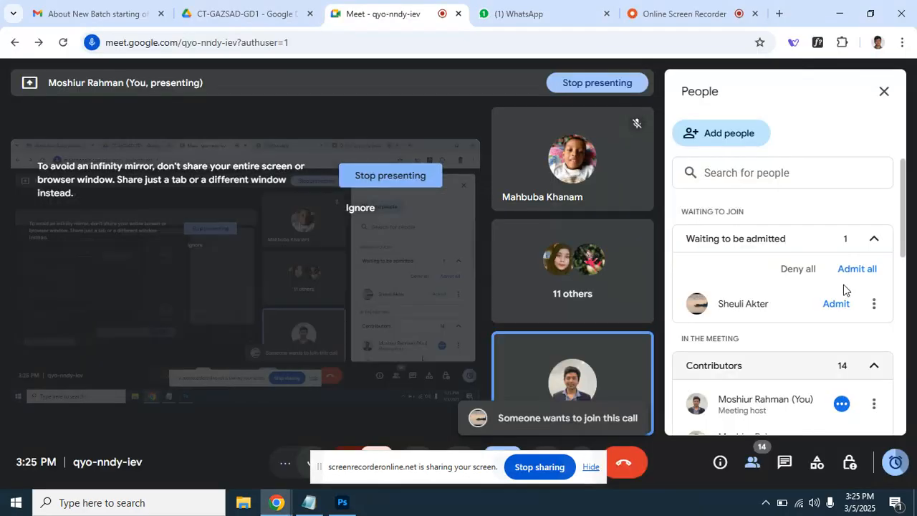
pyautogui.click(857, 269)
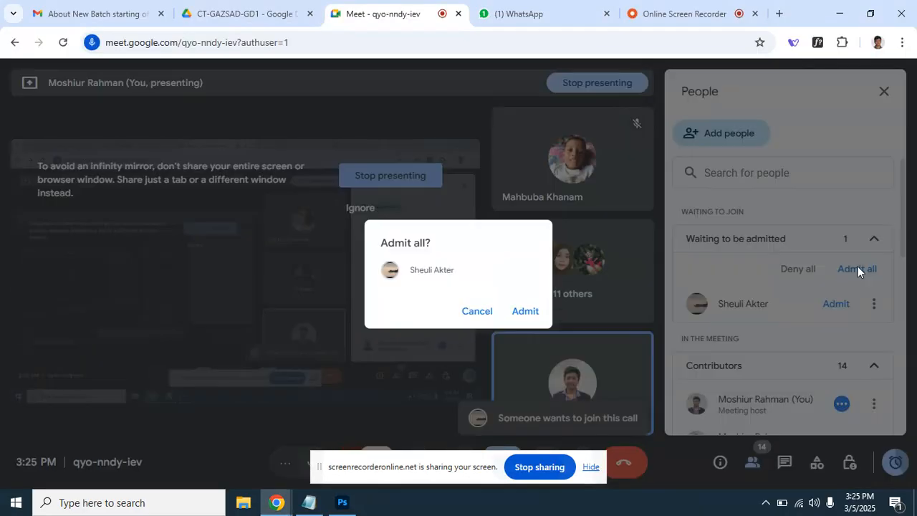
pyautogui.click(525, 311)
pyautogui.click(343, 502)
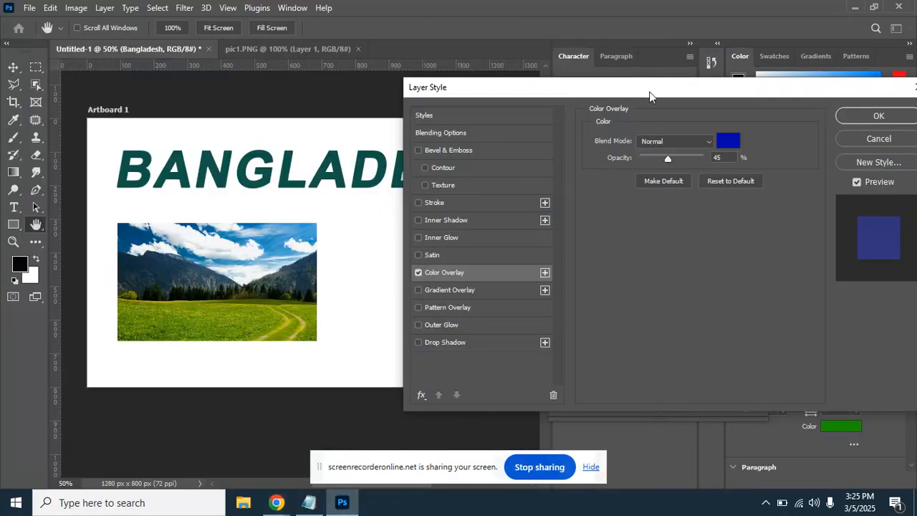
# Raise the opacity of the Bangladesh text's color overlay to 100%, keeping the whole heading in view.
pyautogui.moveTo(651, 92); pyautogui.dragTo(756, 105)
pyautogui.doubleClick(824, 169)
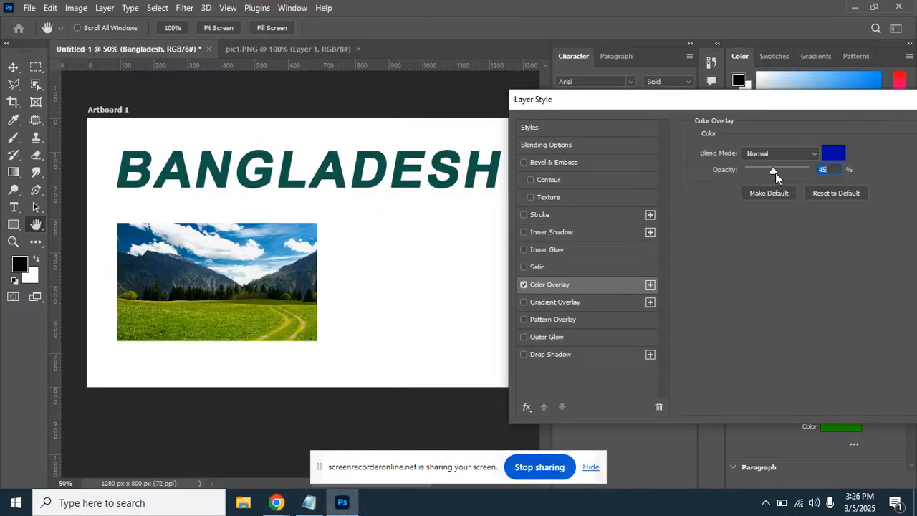
pyautogui.moveTo(775, 172); pyautogui.dragTo(816, 171)
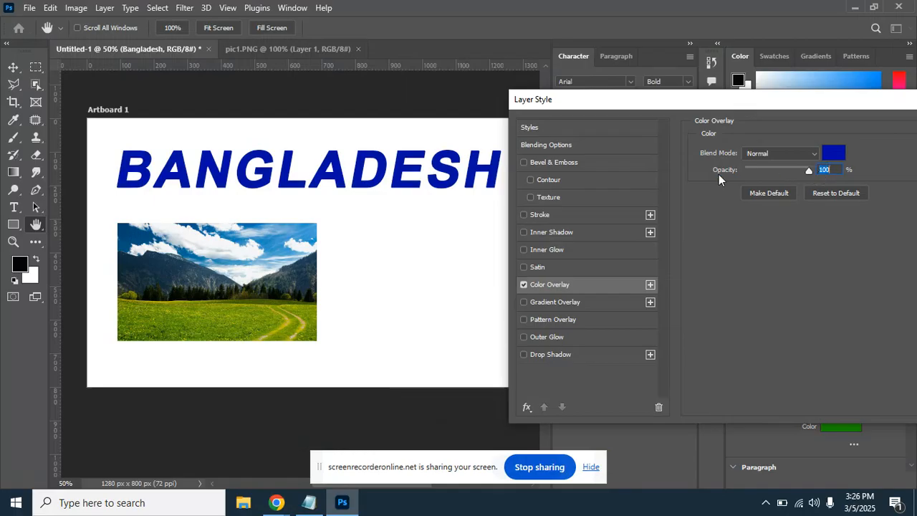
# Change the Bangladesh text's overlay color to red ea0805.
pyautogui.click(835, 154)
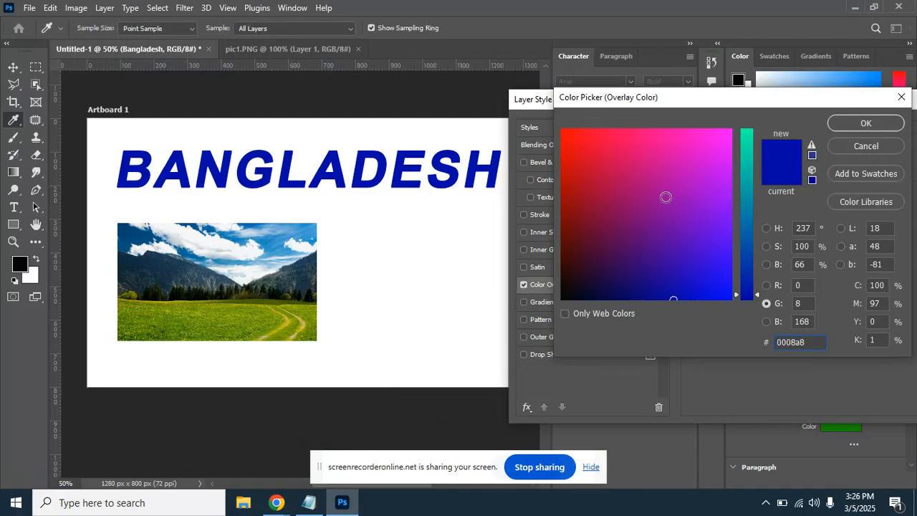
pyautogui.click(564, 142)
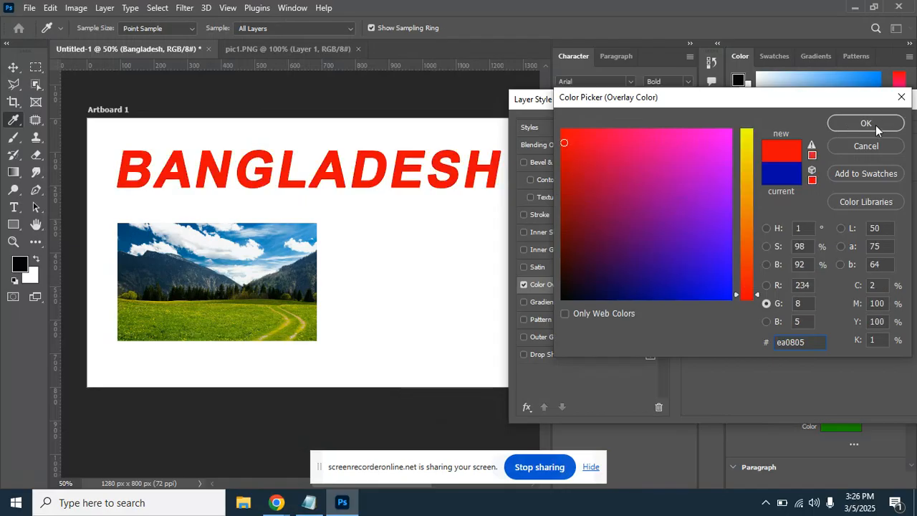
pyautogui.click(875, 124)
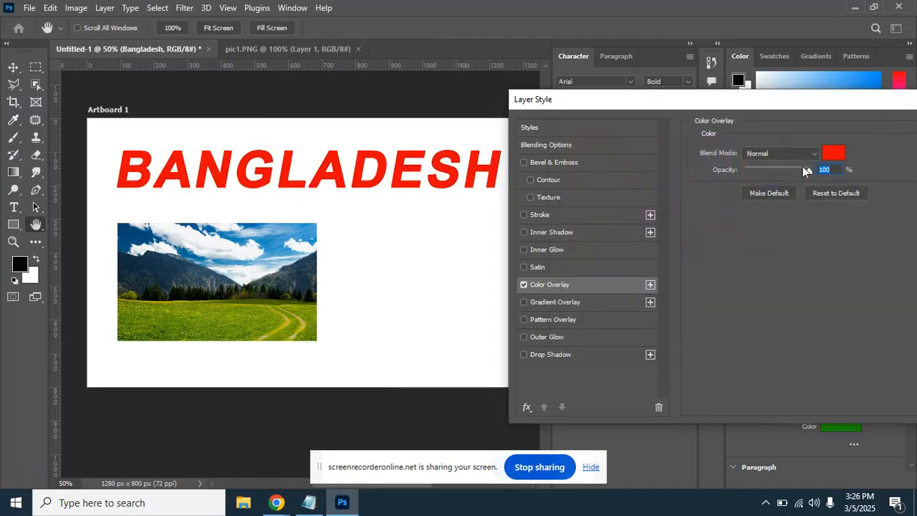
# Try different opacities down to 50% on the red text overlay, and discard the layer style changes.
pyautogui.moveTo(809, 172); pyautogui.dragTo(777, 172)
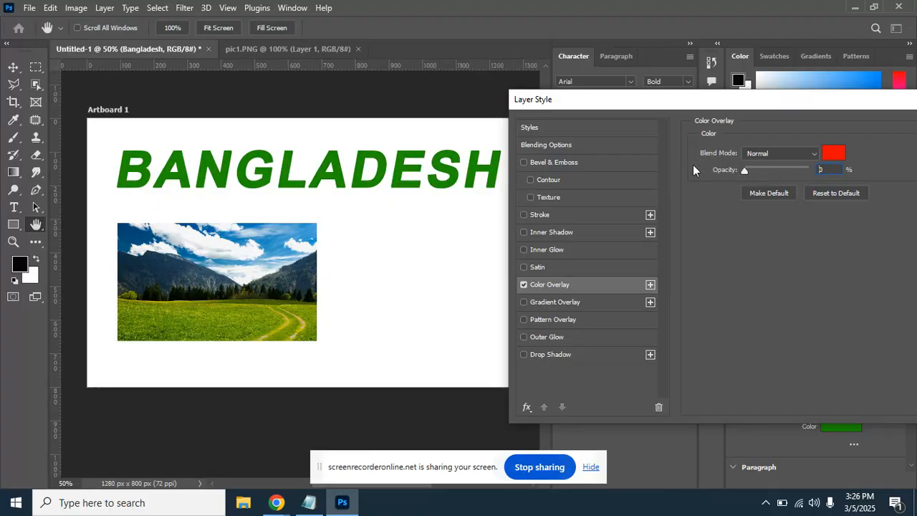
pyautogui.moveTo(752, 171); pyautogui.dragTo(783, 180)
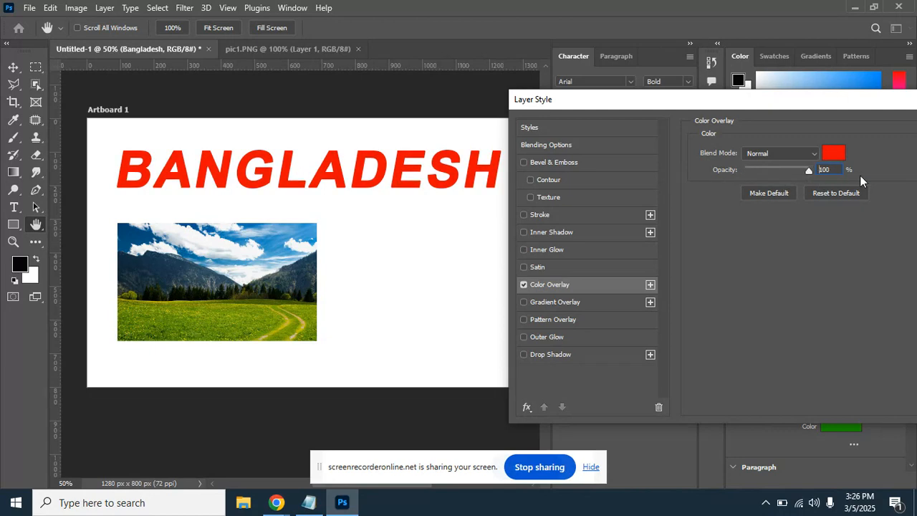
pyautogui.moveTo(784, 165); pyautogui.dragTo(775, 165)
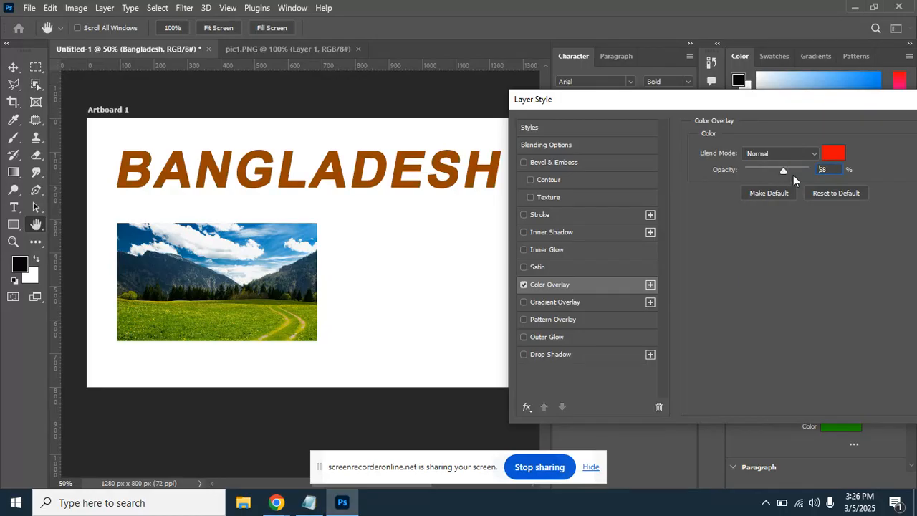
pyautogui.moveTo(793, 175); pyautogui.dragTo(776, 173)
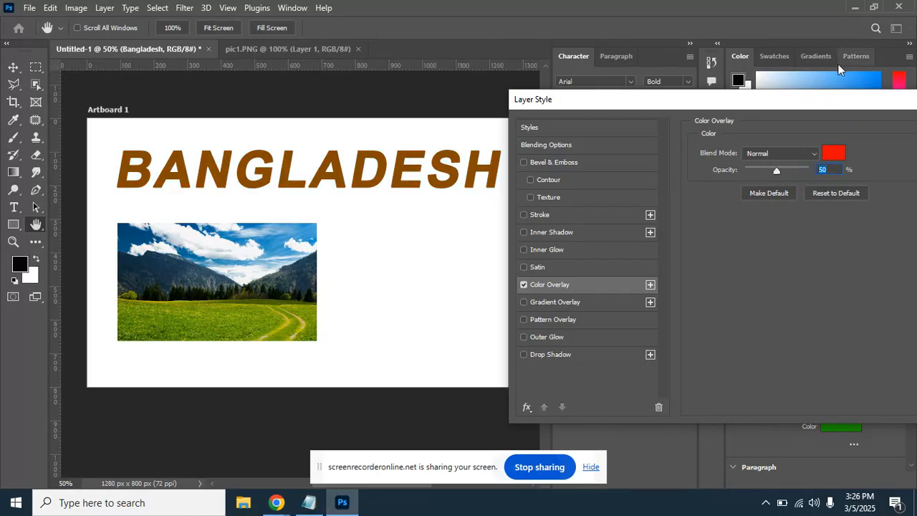
pyautogui.moveTo(796, 103); pyautogui.dragTo(519, 117)
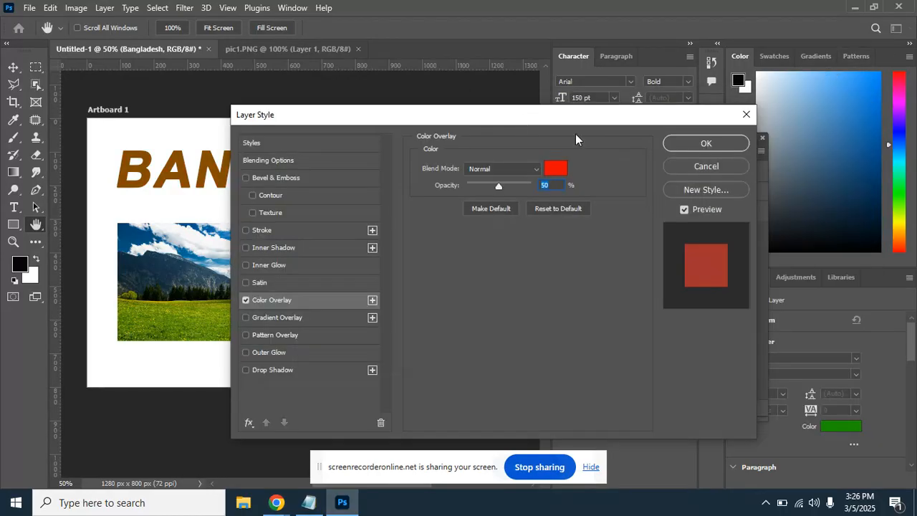
pyautogui.click(706, 166)
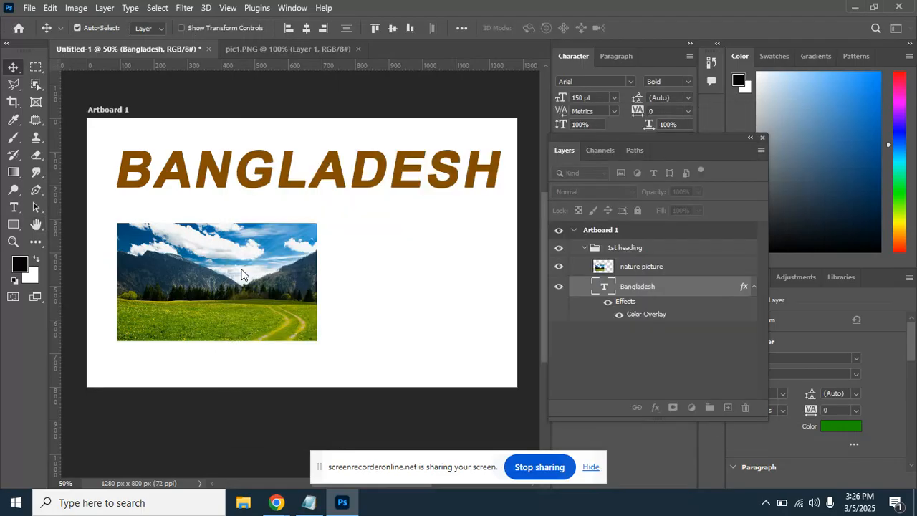
# Add a color overlay to the nature picture layer, keeping the enlarged picture in view.
pyautogui.click(241, 273)
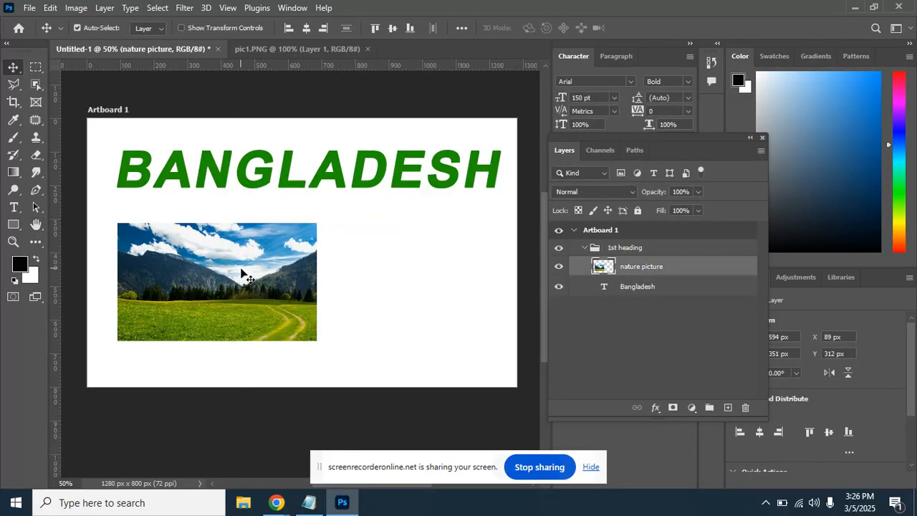
pyautogui.hotkey('ctrl', '+')
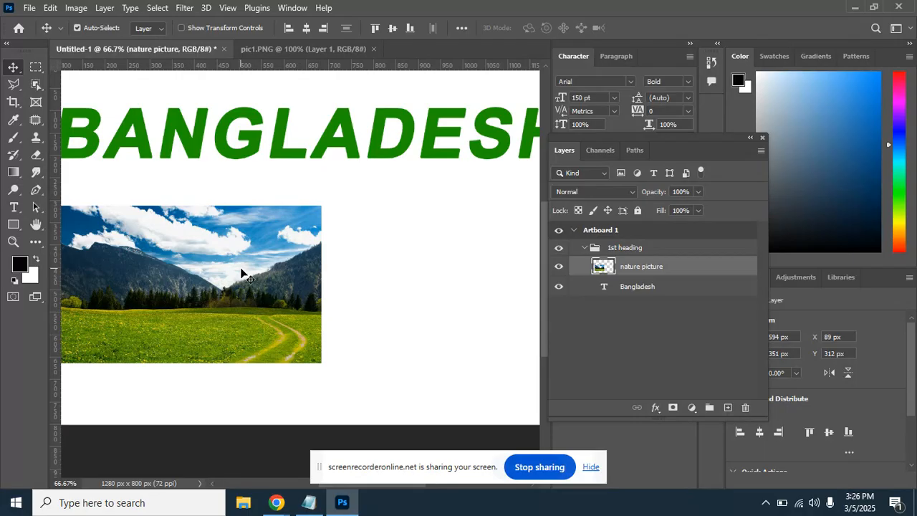
pyautogui.hotkey('ctrl', '+')
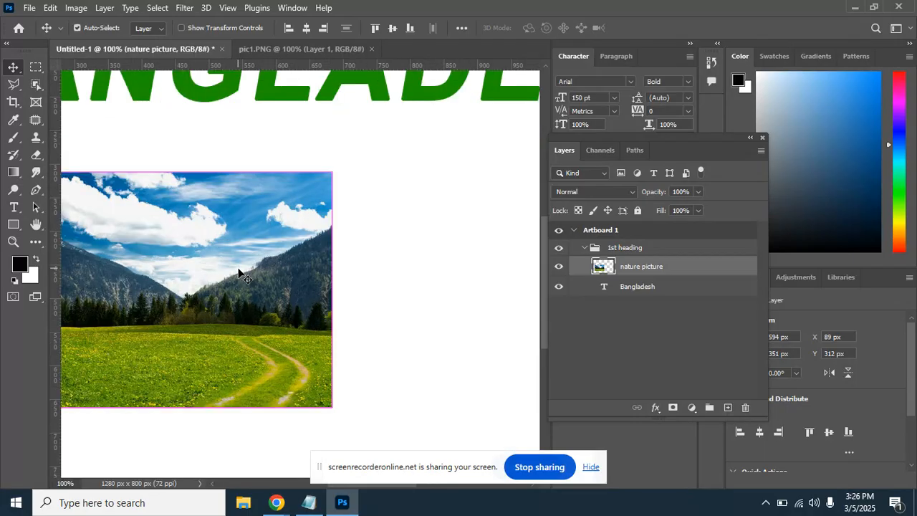
pyautogui.moveTo(273, 286); pyautogui.dragTo(401, 241)
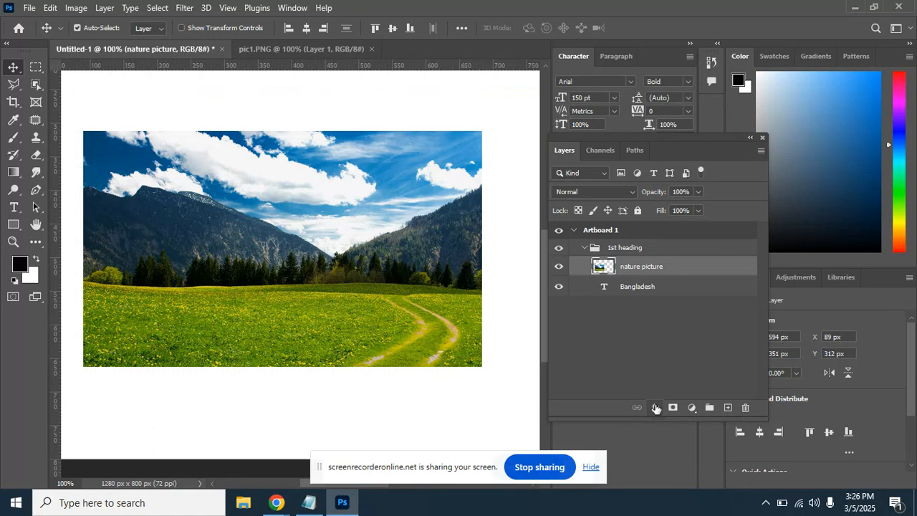
pyautogui.click(655, 407)
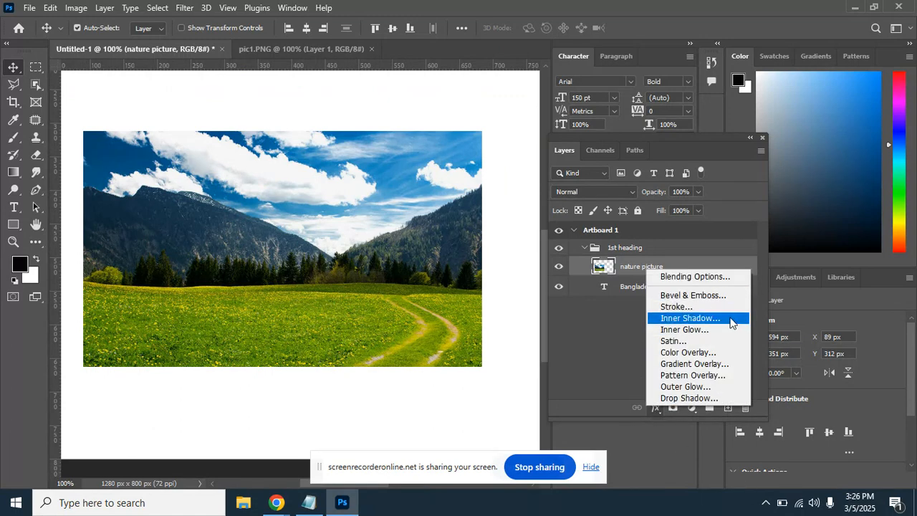
pyautogui.click(714, 353)
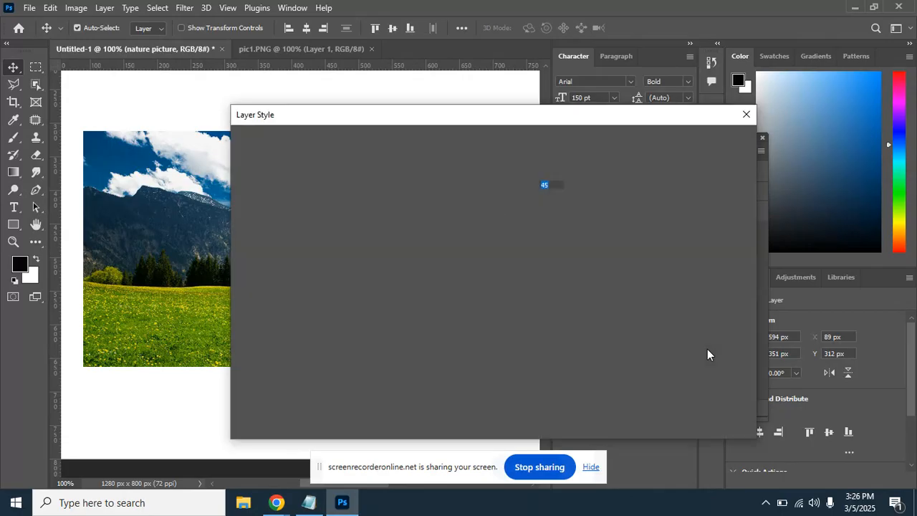
pyautogui.moveTo(447, 116); pyautogui.dragTo(775, 71)
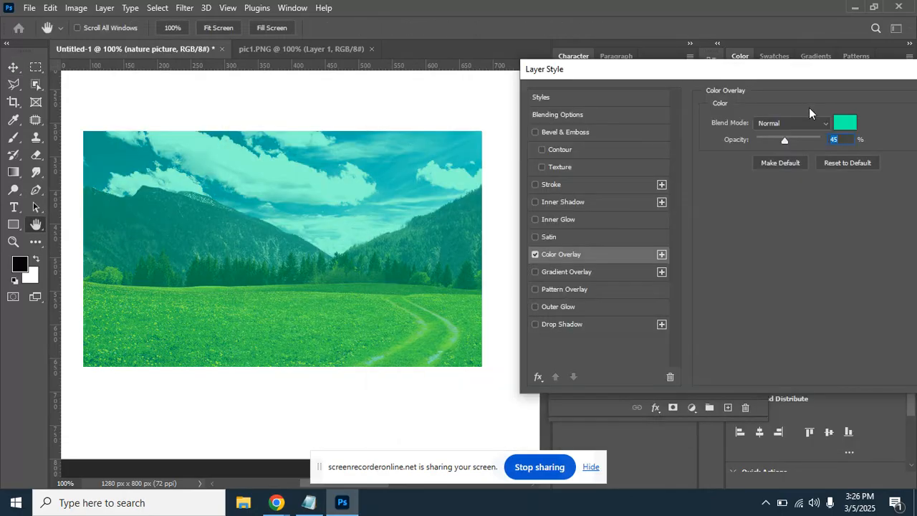
# Set the nature picture's color overlay to 39% opacity and its color to orange-red ef2b00.
pyautogui.moveTo(785, 141)
pyautogui.mouseDown()
pyautogui.moveTo(828, 140)
pyautogui.moveTo(770, 144)
pyautogui.moveTo(781, 144)
pyautogui.mouseUp()
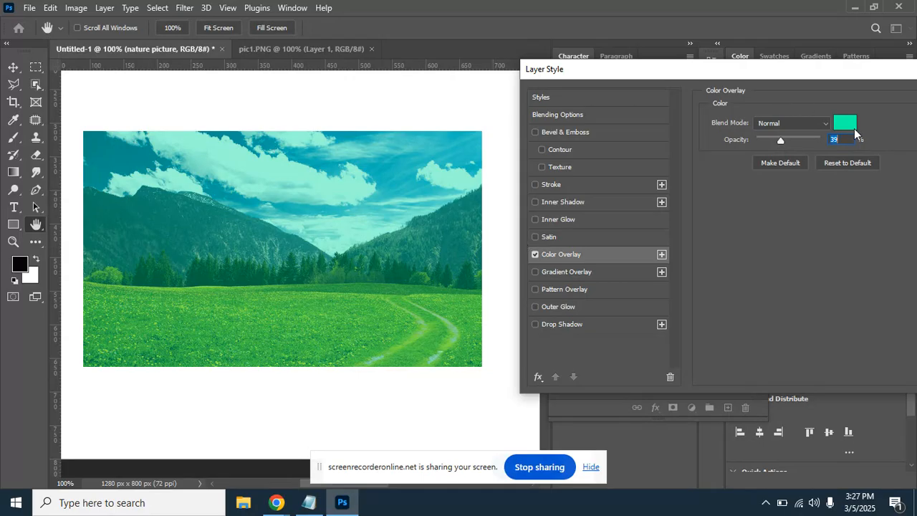
pyautogui.click(845, 123)
pyautogui.moveTo(785, 104); pyautogui.dragTo(848, 96)
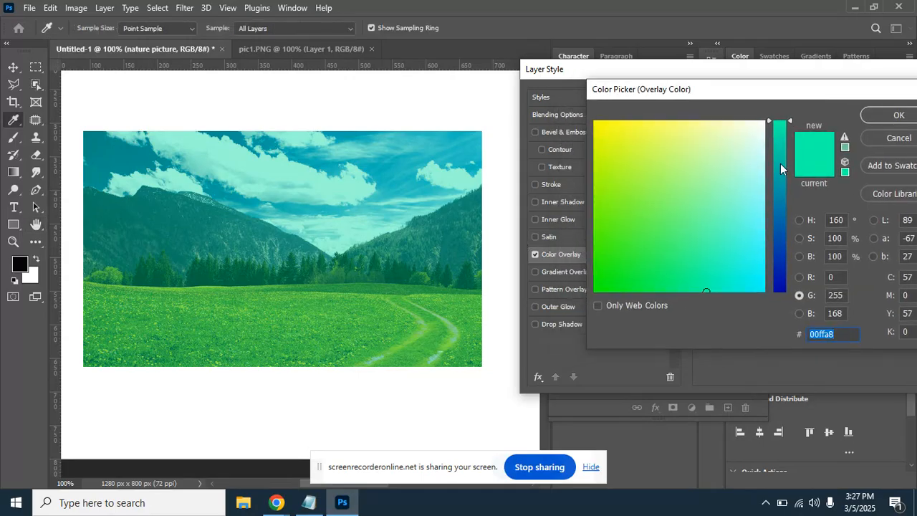
pyautogui.moveTo(780, 163); pyautogui.dragTo(768, 263)
pyautogui.moveTo(727, 176)
pyautogui.mouseDown()
pyautogui.moveTo(576, 207)
pyautogui.moveTo(609, 196)
pyautogui.moveTo(596, 147)
pyautogui.moveTo(579, 203)
pyautogui.moveTo(566, 131)
pyautogui.mouseUp()
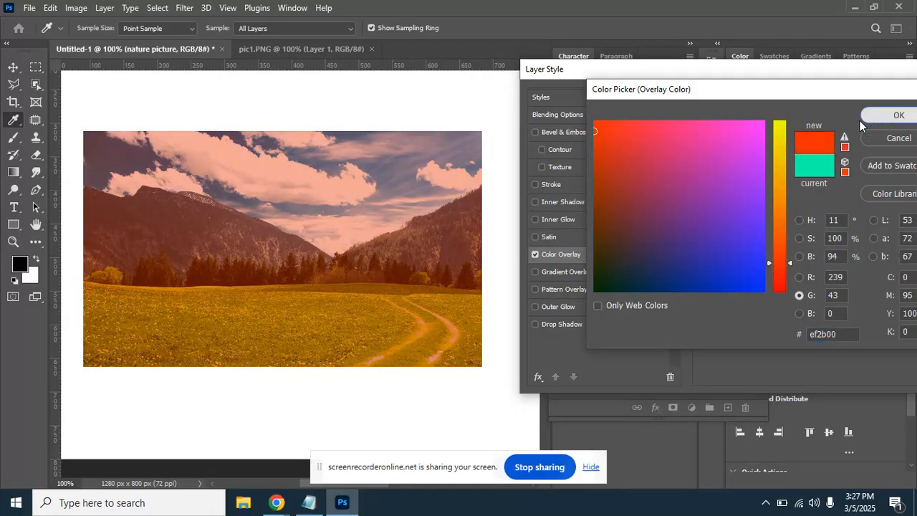
pyautogui.click(868, 116)
# Raise the picture overlay's opacity to 67% and change its color to bright blue.
pyautogui.moveTo(782, 139)
pyautogui.mouseDown()
pyautogui.moveTo(819, 139)
pyautogui.moveTo(800, 141)
pyautogui.mouseUp()
pyautogui.click(846, 124)
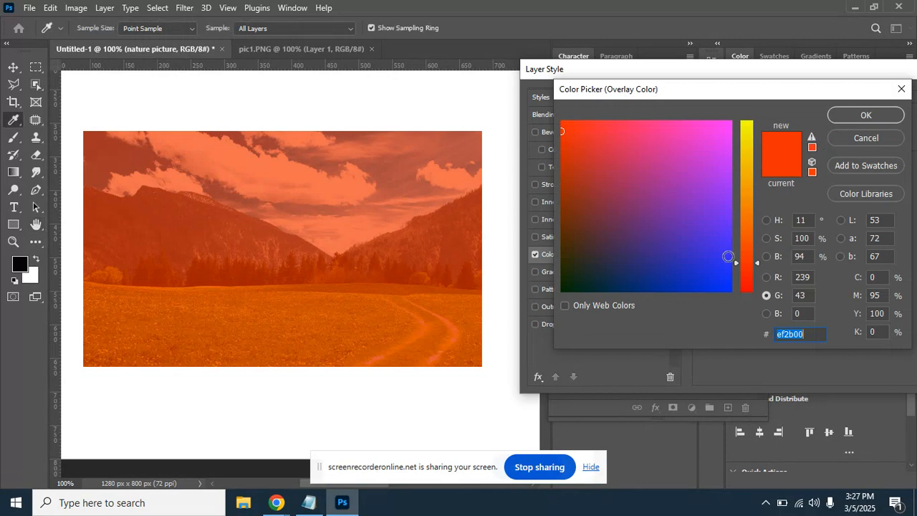
pyautogui.moveTo(726, 284); pyautogui.dragTo(725, 292)
pyautogui.moveTo(752, 197)
pyautogui.mouseDown()
pyautogui.moveTo(751, 181)
pyautogui.moveTo(744, 217)
pyautogui.mouseUp()
pyautogui.click(865, 116)
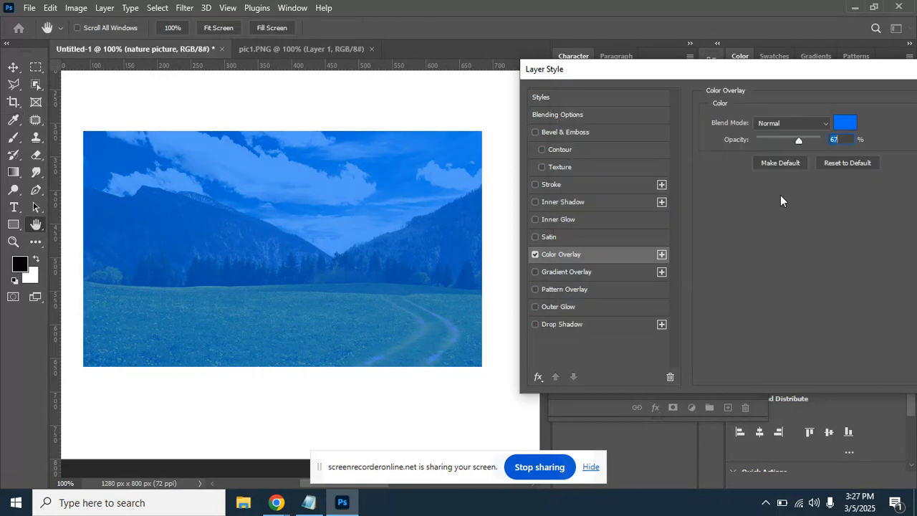
# Raise the picture overlay's opacity to 79% and try dark green 0e5400 as its color.
pyautogui.moveTo(797, 138)
pyautogui.mouseDown()
pyautogui.moveTo(752, 140)
pyautogui.moveTo(806, 148)
pyautogui.mouseUp()
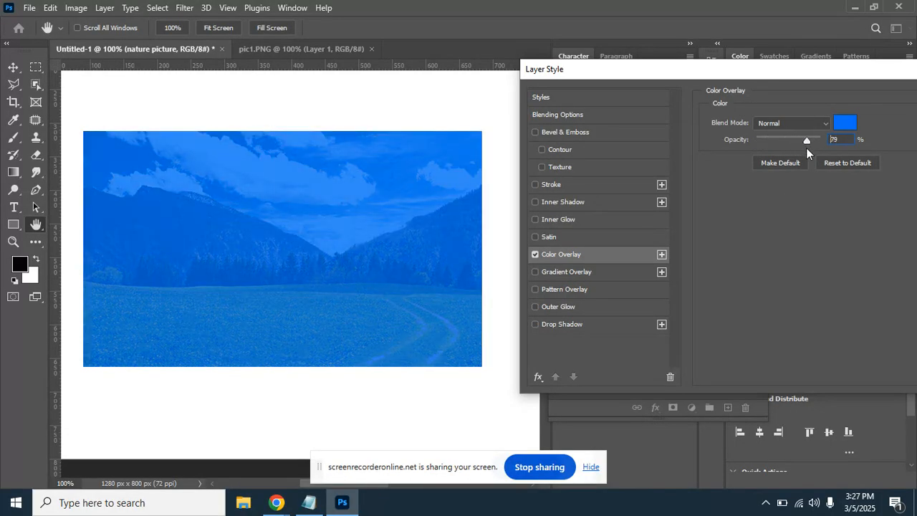
pyautogui.click(846, 123)
pyautogui.click(561, 140)
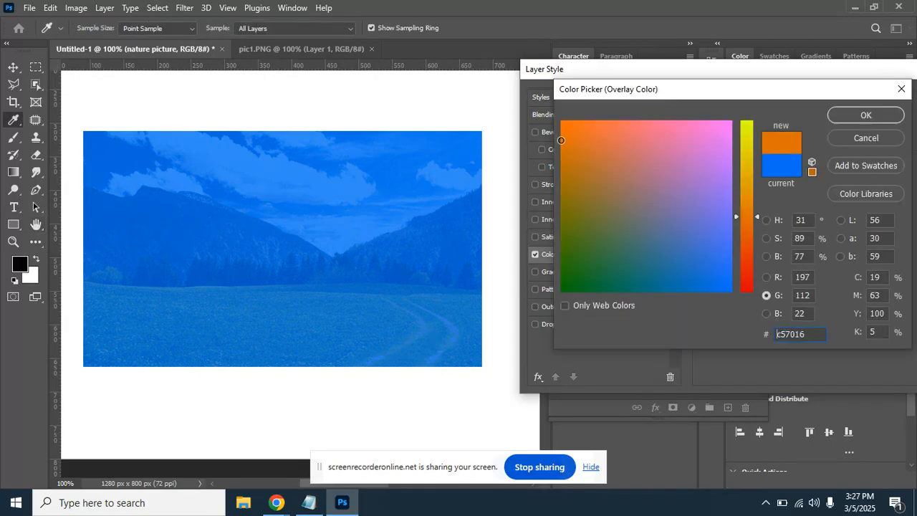
pyautogui.moveTo(737, 218); pyautogui.dragTo(737, 283)
pyautogui.click(773, 281)
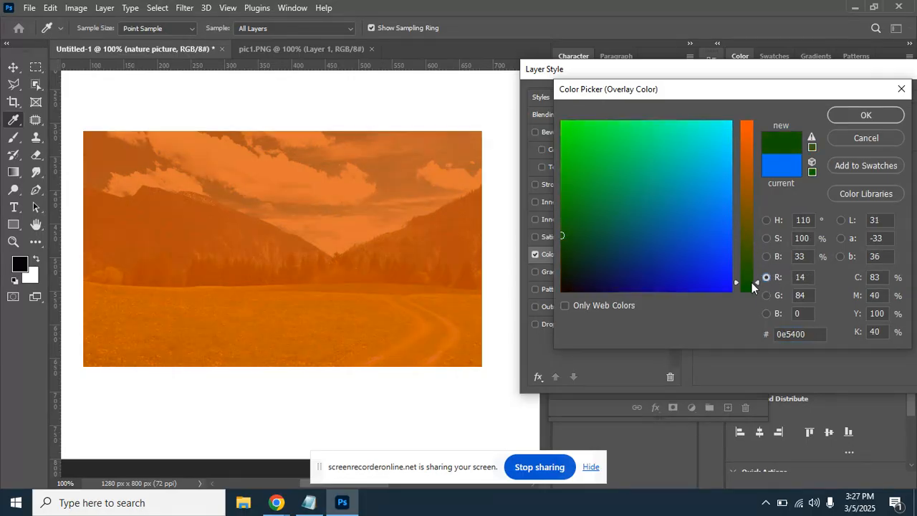
# Compare the hue and red color picker modes, and set the picture's overlay color to purple 4500ac.
pyautogui.click(778, 221)
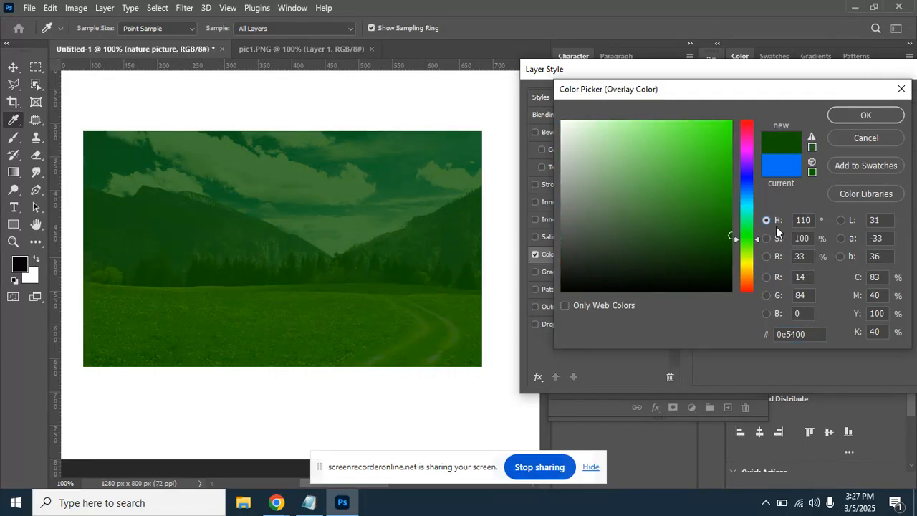
pyautogui.click(780, 277)
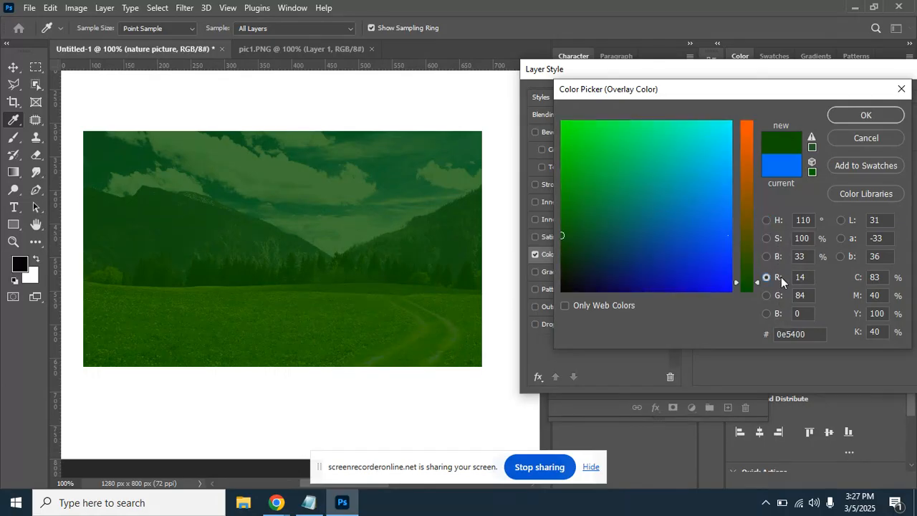
pyautogui.click(778, 223)
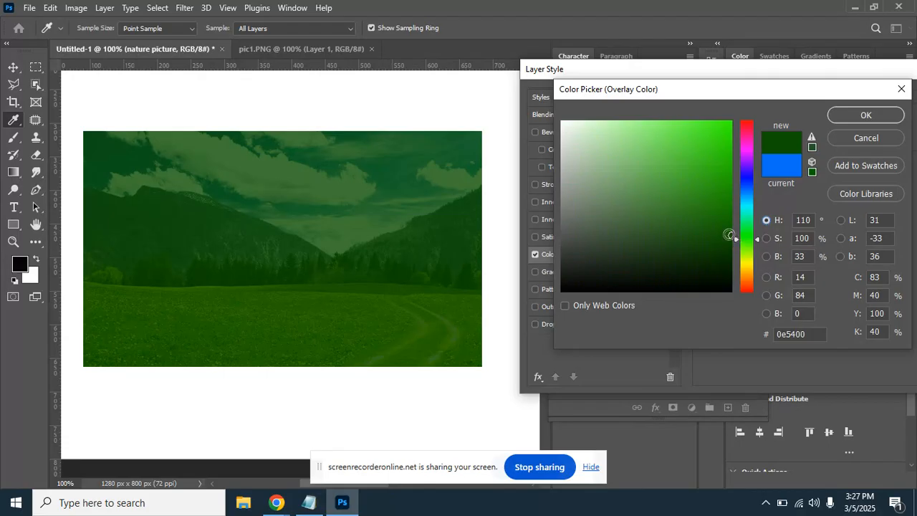
pyautogui.moveTo(726, 235)
pyautogui.mouseDown()
pyautogui.moveTo(728, 124)
pyautogui.moveTo(751, 128)
pyautogui.moveTo(747, 171)
pyautogui.moveTo(748, 148)
pyautogui.moveTo(746, 167)
pyautogui.moveTo(737, 166)
pyautogui.mouseUp()
pyautogui.moveTo(728, 129); pyautogui.dragTo(730, 179)
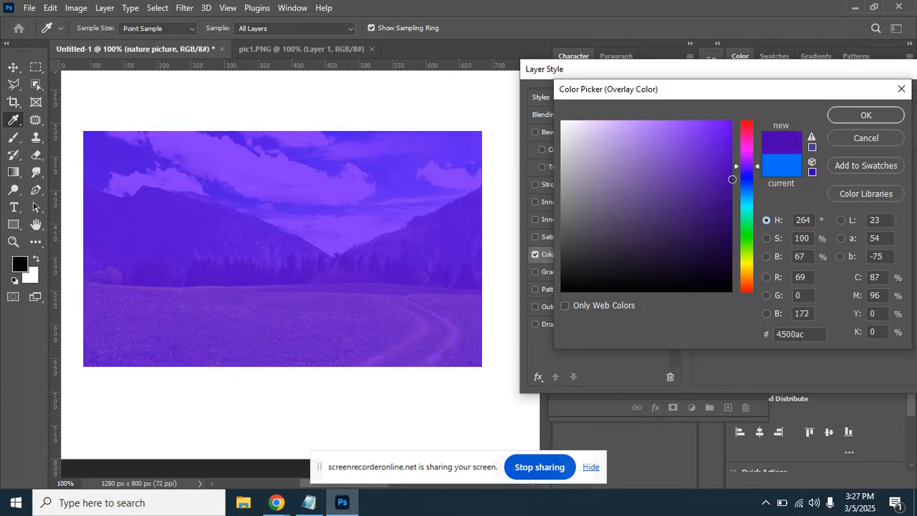
pyautogui.click(877, 116)
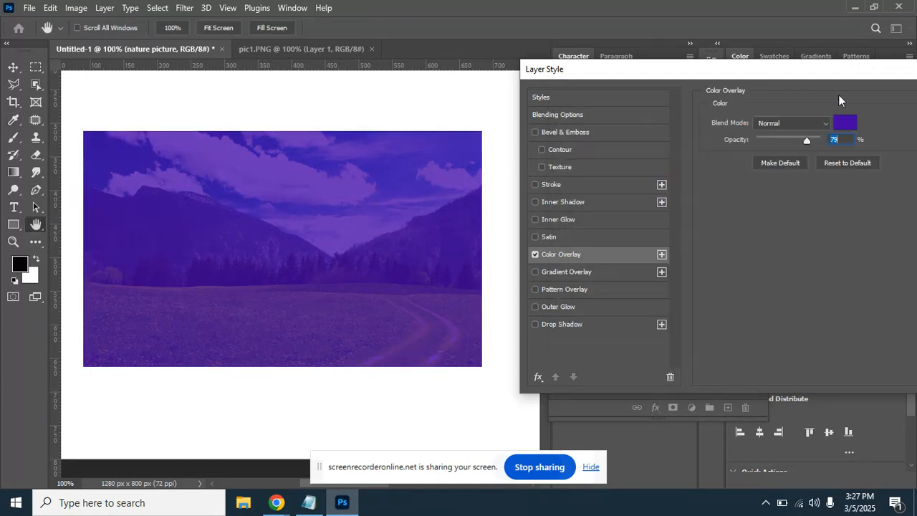
# Reduce the purple overlay's opacity to 64% and set its blend mode to Darker Color.
pyautogui.moveTo(831, 76); pyautogui.dragTo(747, 97)
pyautogui.moveTo(726, 164)
pyautogui.mouseDown()
pyautogui.moveTo(701, 160)
pyautogui.moveTo(717, 160)
pyautogui.mouseUp()
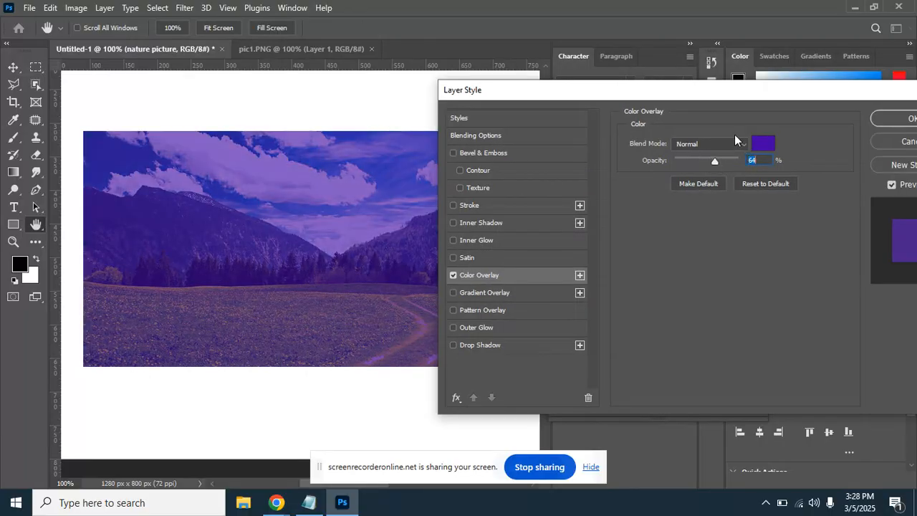
pyautogui.click(727, 145)
pyautogui.click(719, 226)
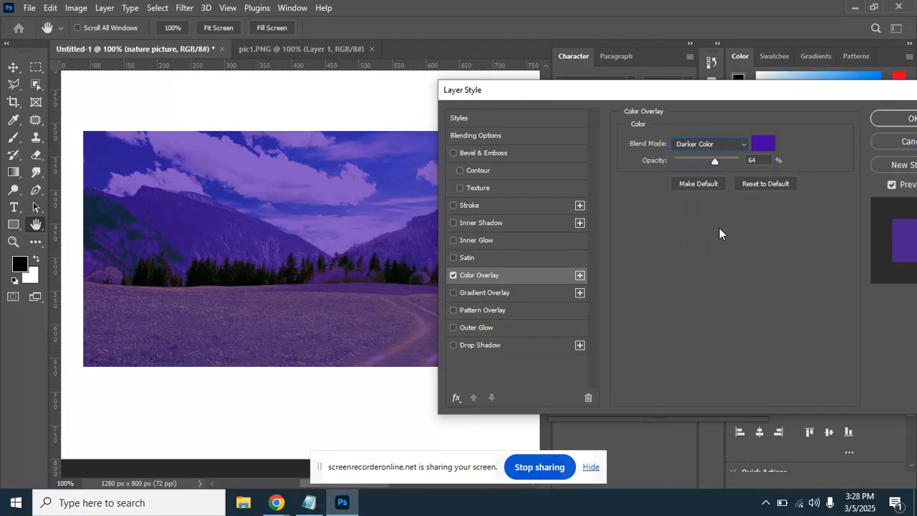
# Switch the picture overlay's blend mode to Lighten, keeping the whole picture in view.
pyautogui.moveTo(710, 93); pyautogui.dragTo(815, 63)
pyautogui.click(831, 113)
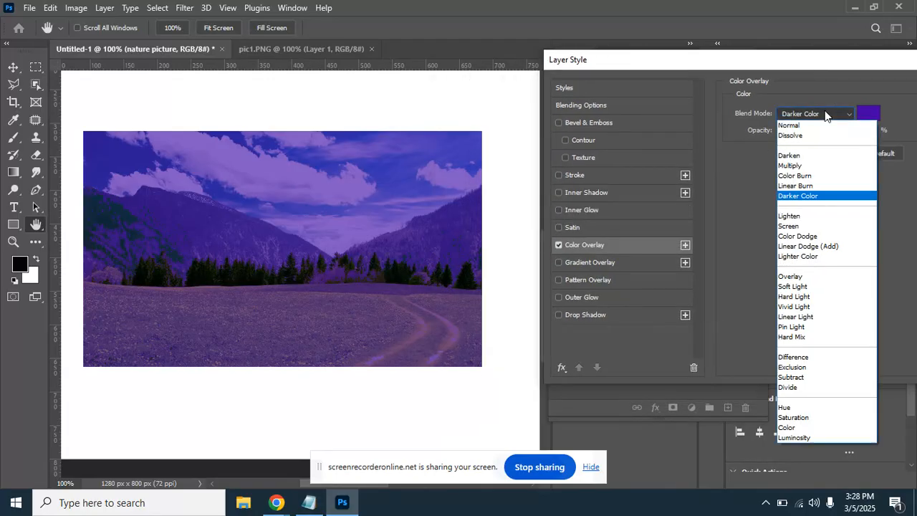
pyautogui.click(836, 114)
pyautogui.press('Down')
pyautogui.press('Down')
pyautogui.press('Down')
pyautogui.press('Down')
pyautogui.press('Down')
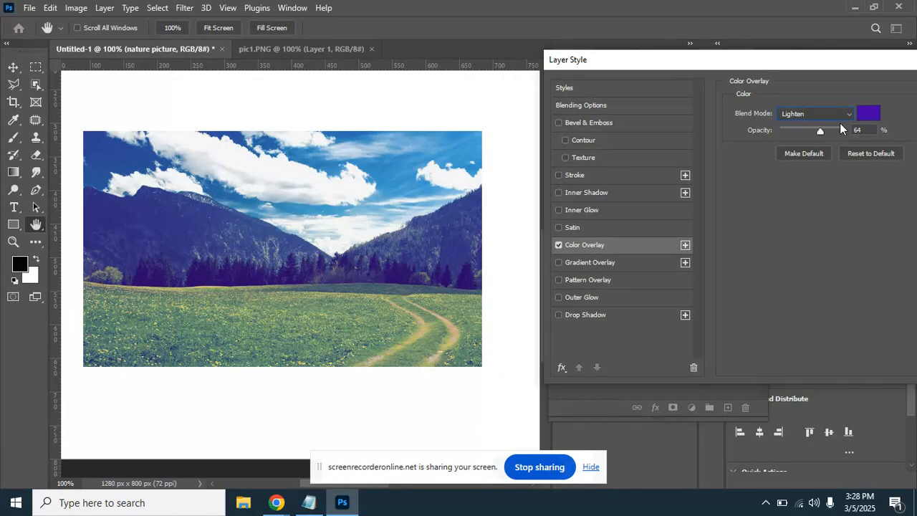
# Cycle the picture overlay's blend mode forward from Lighten through Vivid Light to Luminosity to compare the effects.
pyautogui.press('Down')
pyautogui.press('Down')
pyautogui.press('Down')
pyautogui.press('Down')
pyautogui.press('Down')
pyautogui.press('Down')
pyautogui.press('Down')
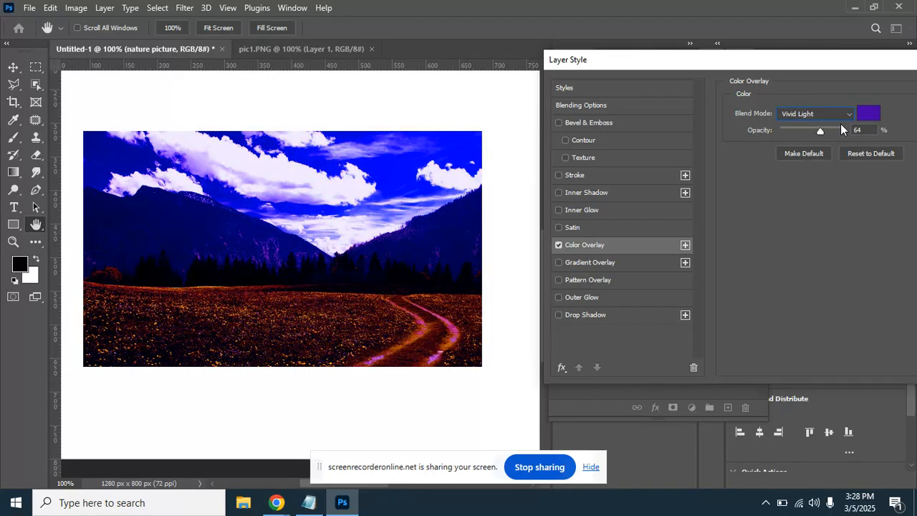
pyautogui.press('Down')
pyautogui.press('Down')
pyautogui.press('Down')
pyautogui.press('Down')
pyautogui.press('Down')
pyautogui.press('Down')
pyautogui.press('Down')
pyautogui.press('Down')
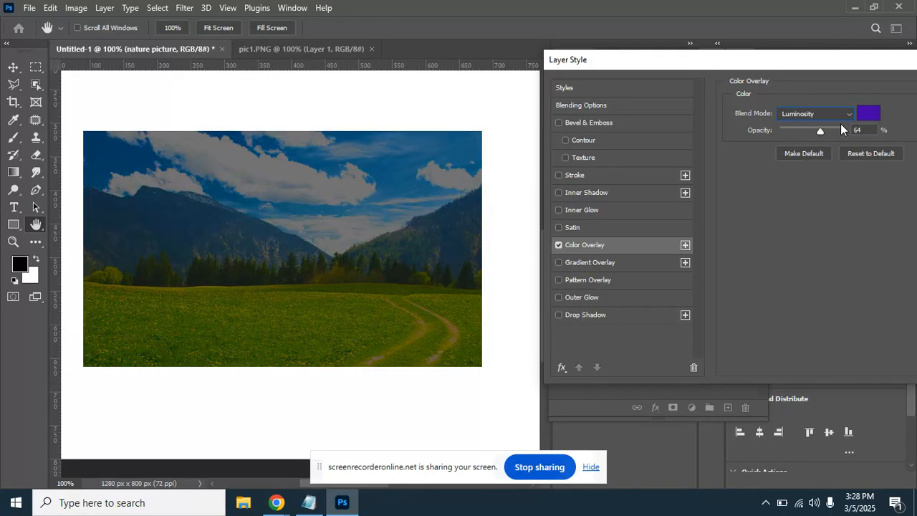
# Go back through the picture overlay's blend modes, past Exclusion, and set the mode to Vivid Light.
pyautogui.press('Up')
pyautogui.press('Up')
pyautogui.press('Up')
pyautogui.press('Up')
pyautogui.press('Up')
pyautogui.press('Up')
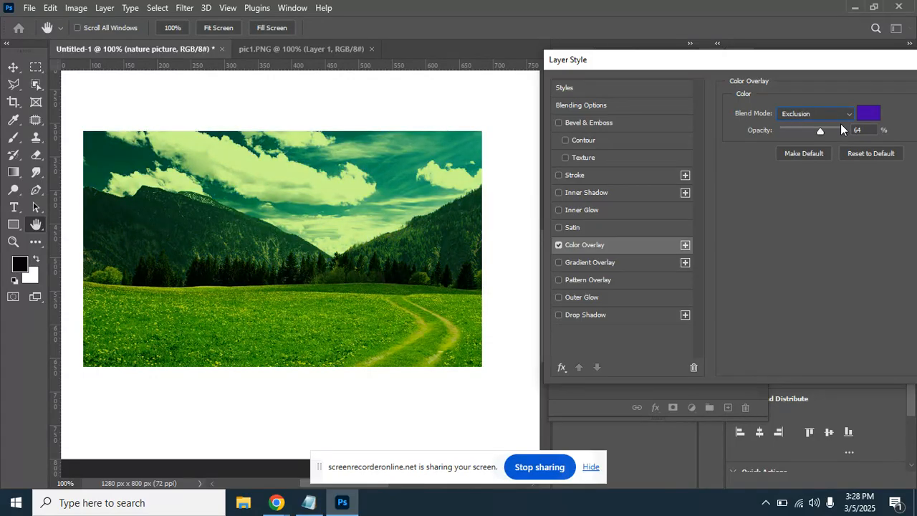
pyautogui.press('Up')
pyautogui.press('Up')
pyautogui.press('Up')
pyautogui.press('Up')
pyautogui.press('Up')
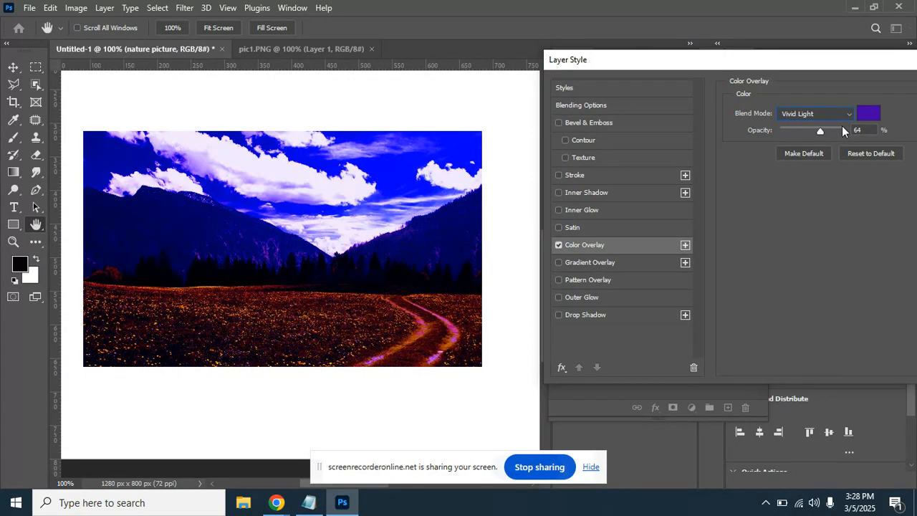
pyautogui.click(836, 114)
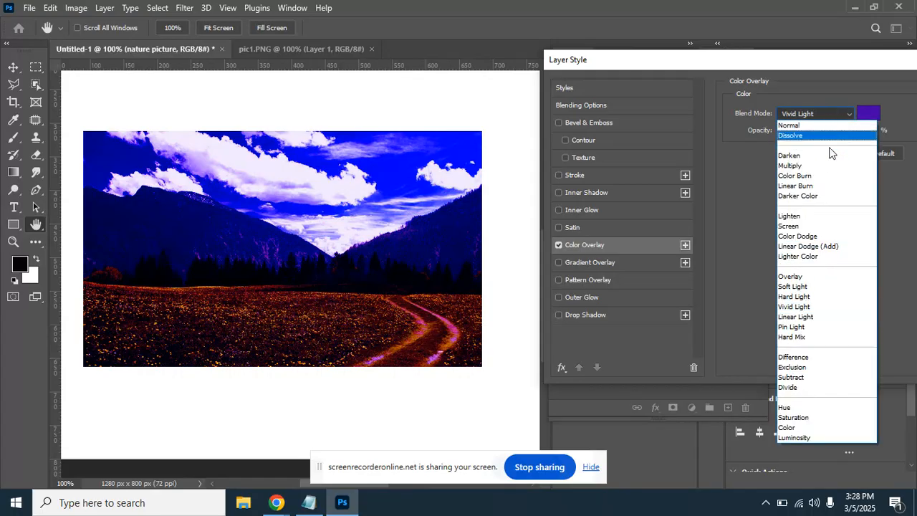
pyautogui.click(818, 113)
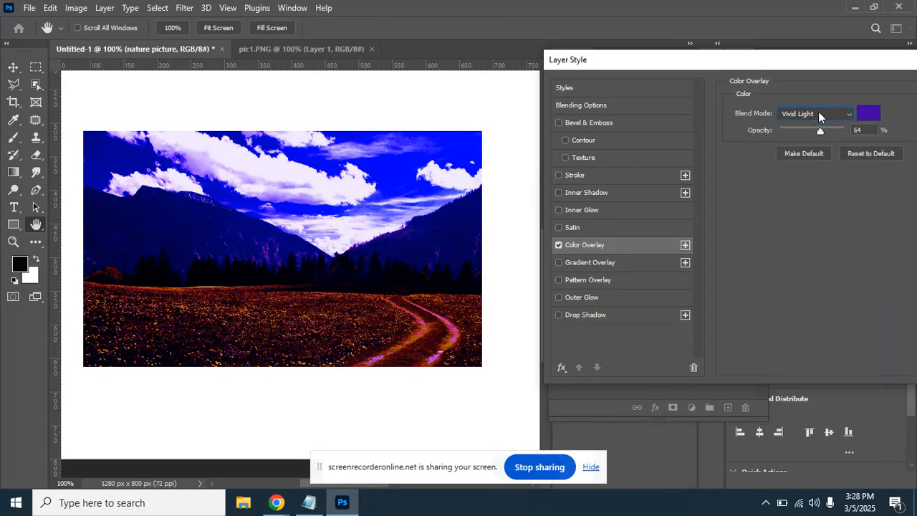
# Return the overlay's blend mode to Normal and try every mode in order down to Luminosity.
pyautogui.press('Home')
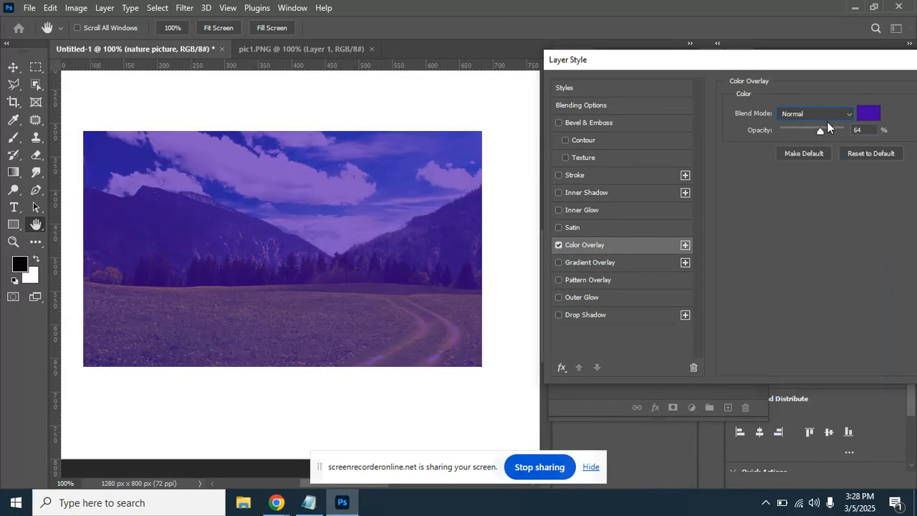
pyautogui.press('Down')
pyautogui.press('Down')
pyautogui.press('Down')
pyautogui.press('Down')
pyautogui.press('Down')
pyautogui.press('Down')
pyautogui.press('Down')
pyautogui.press('Down')
pyautogui.press('Down')
pyautogui.press('Down')
pyautogui.press('Down')
pyautogui.press('Down')
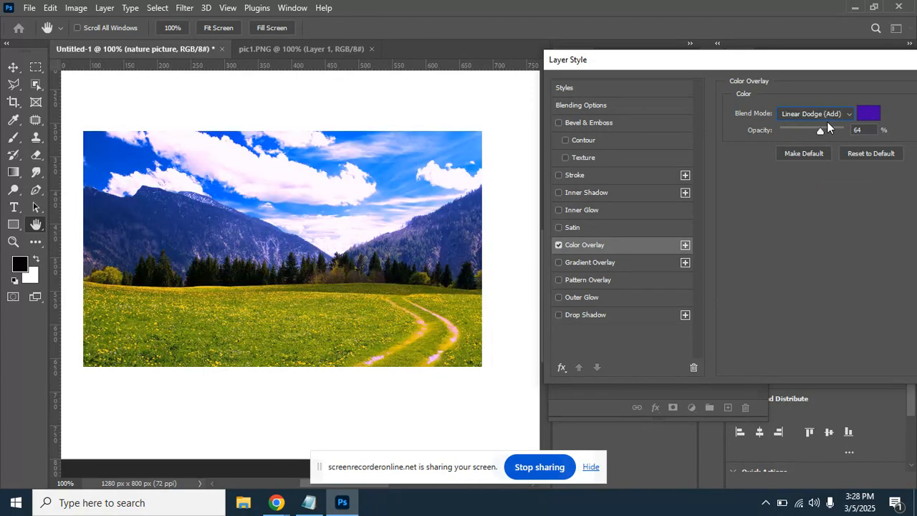
pyautogui.press('Down')
pyautogui.press('Down')
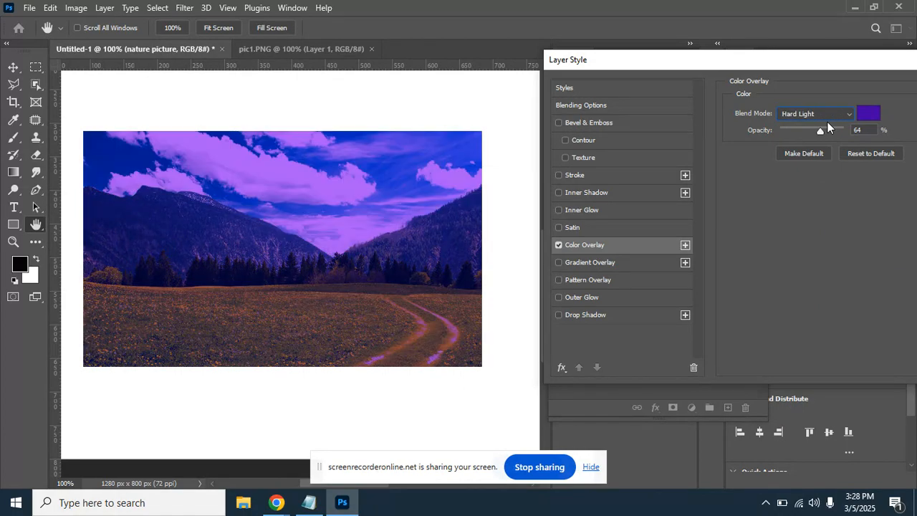
pyautogui.press('Down')
pyautogui.press('Down')
pyautogui.press('Down')
pyautogui.press('Down')
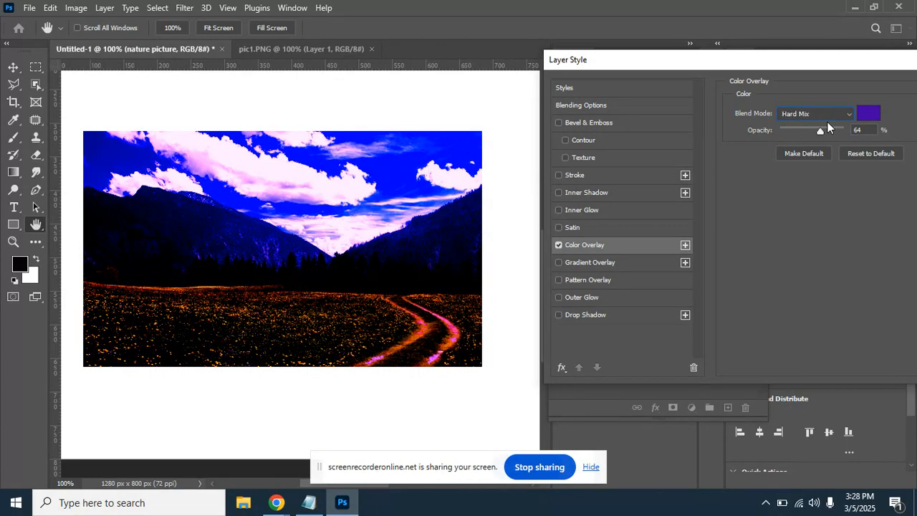
pyautogui.press('Down')
pyautogui.press('Down')
pyautogui.press('Down')
pyautogui.press('Down')
pyautogui.press('Down')
pyautogui.press('Down')
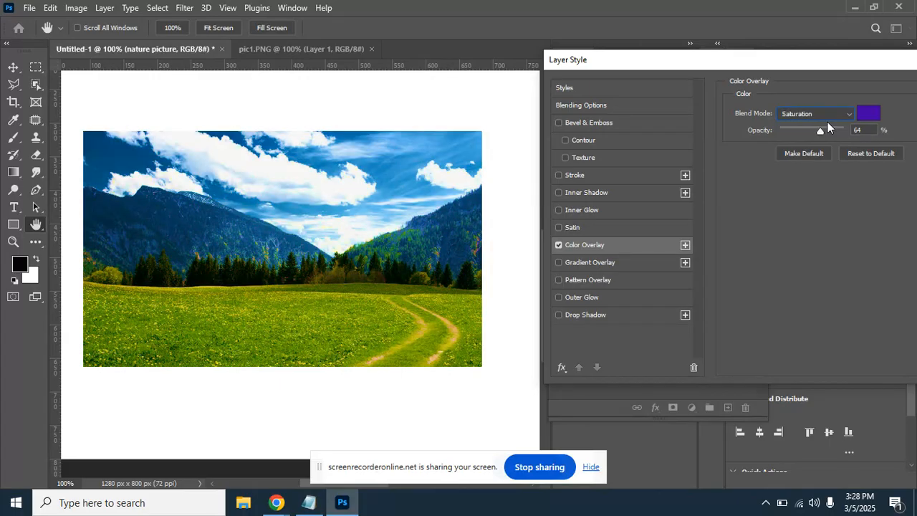
pyautogui.press('Down')
pyautogui.press('Down')
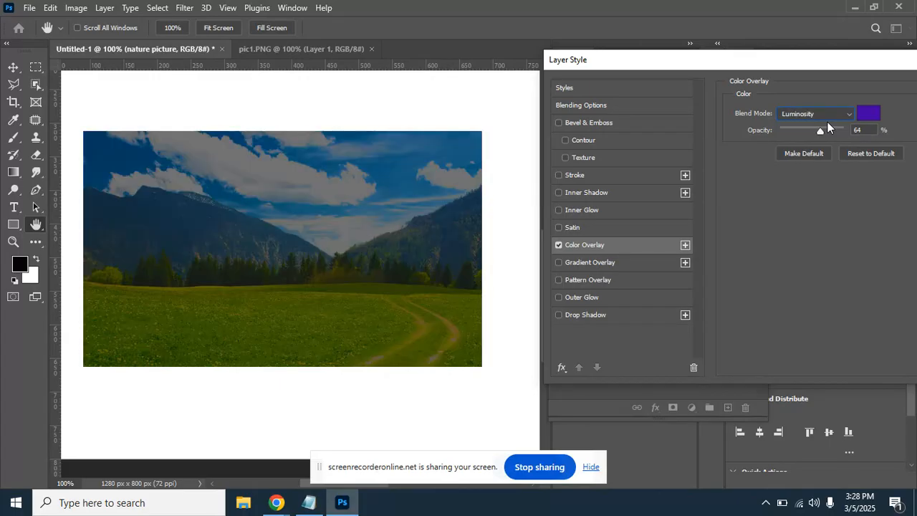
pyautogui.press('shift')
pyautogui.press('shift')
pyautogui.press('shift')
pyautogui.press('shift')
pyautogui.press('shift')
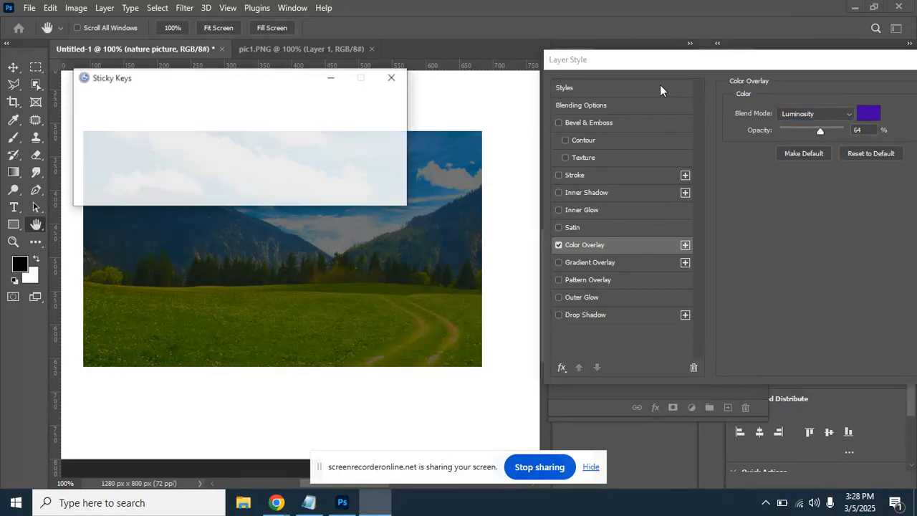
pyautogui.click(365, 189)
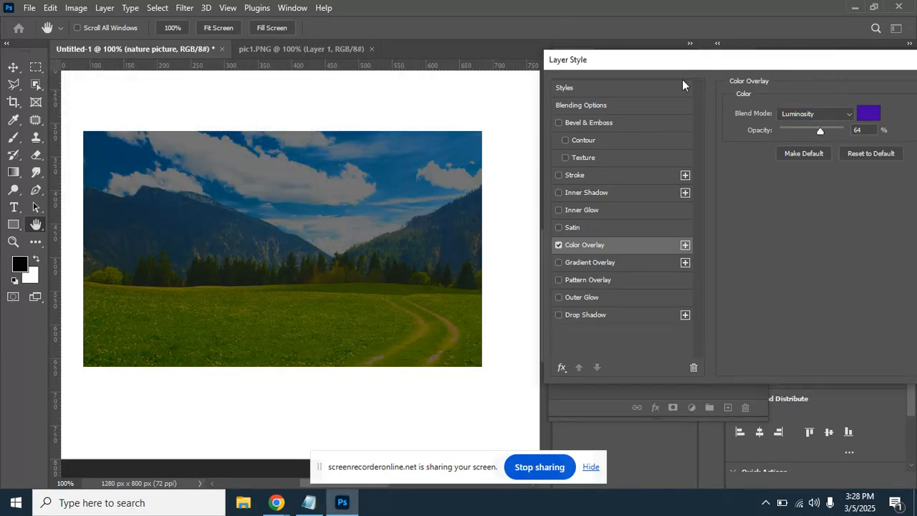
# Apply the layer style and delete the Color Overlay effect from the nature picture layer.
pyautogui.moveTo(722, 61); pyautogui.dragTo(430, 105)
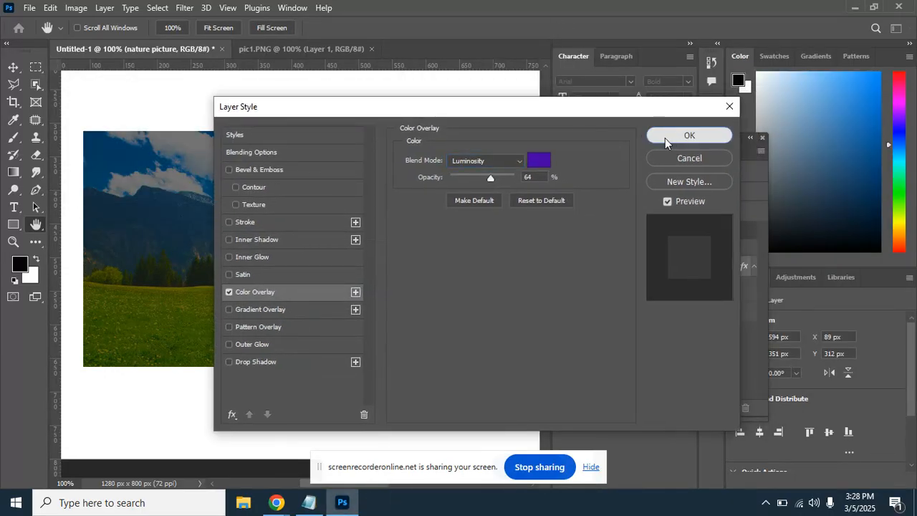
pyautogui.click(665, 137)
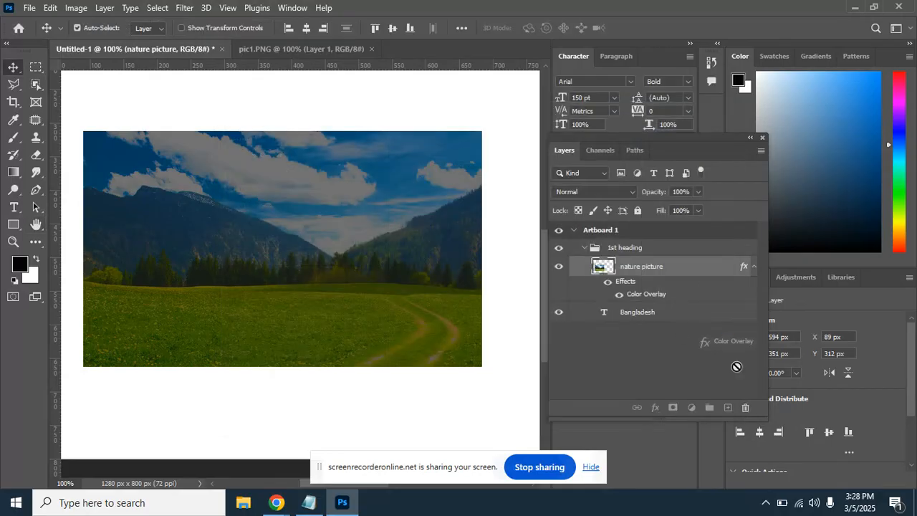
pyautogui.moveTo(745, 406); pyautogui.dragTo(745, 406)
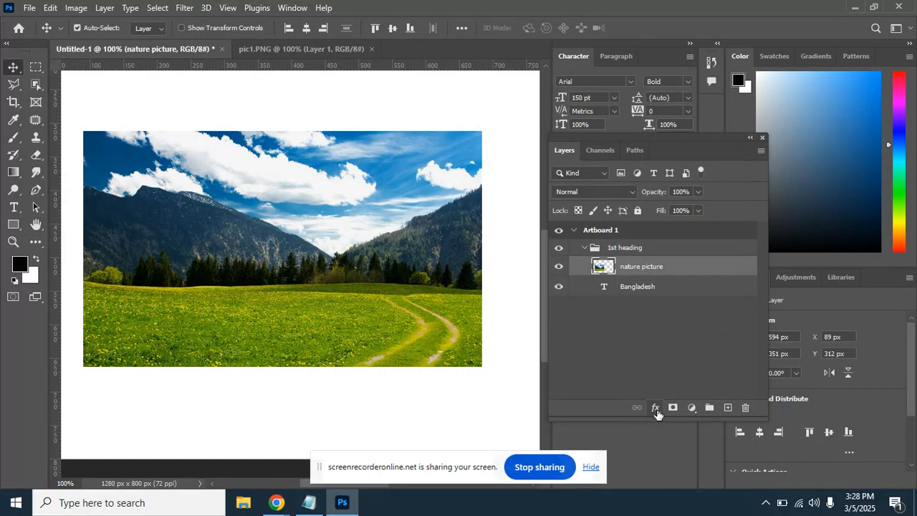
# Add a Satin effect to the nature picture layer and reduce its opacity to 41%, keeping the whole picture in view.
pyautogui.click(655, 408)
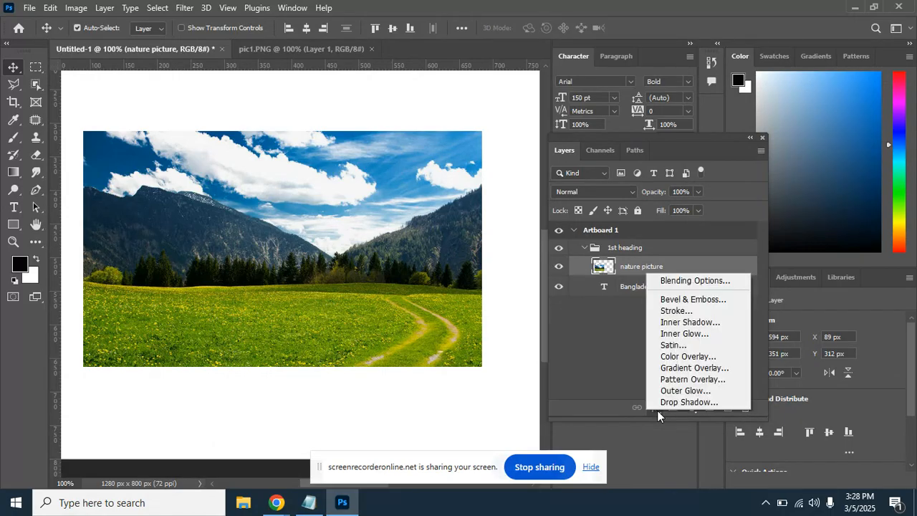
pyautogui.click(686, 345)
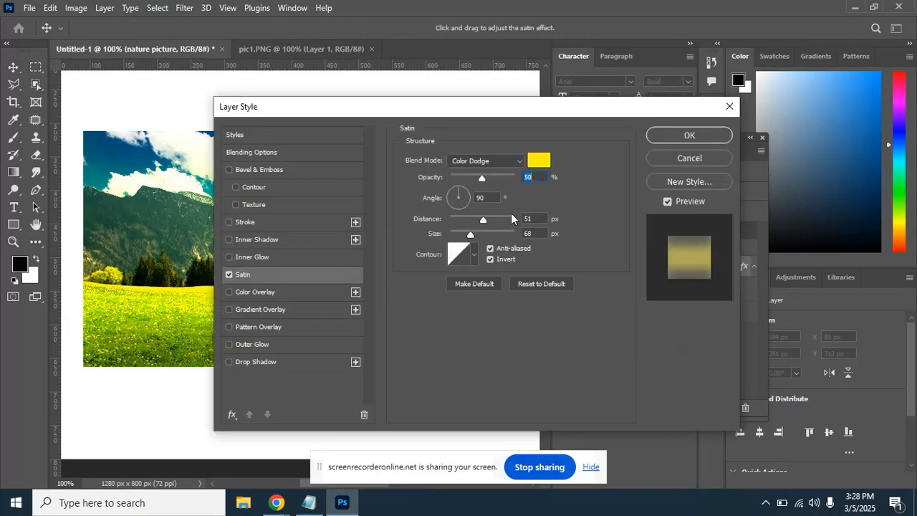
pyautogui.moveTo(434, 112); pyautogui.dragTo(733, 66)
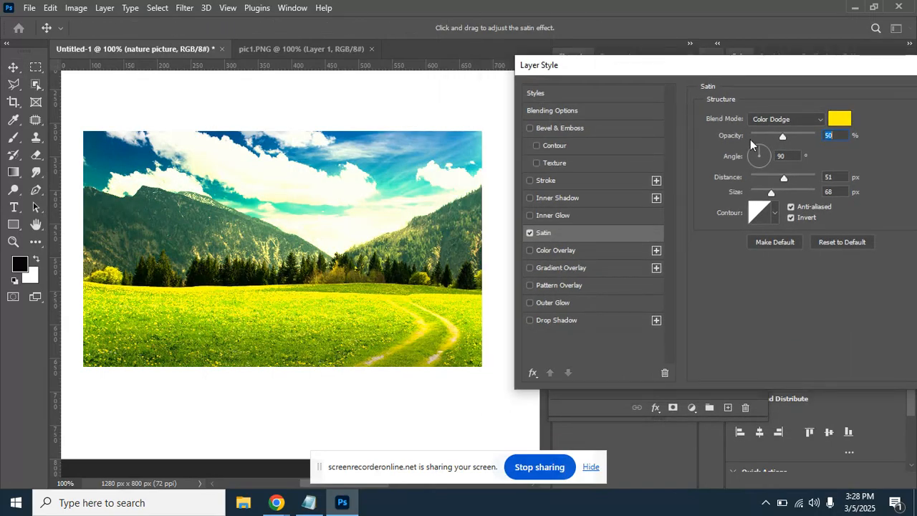
pyautogui.moveTo(784, 141)
pyautogui.mouseDown()
pyautogui.moveTo(809, 138)
pyautogui.moveTo(777, 137)
pyautogui.mouseUp()
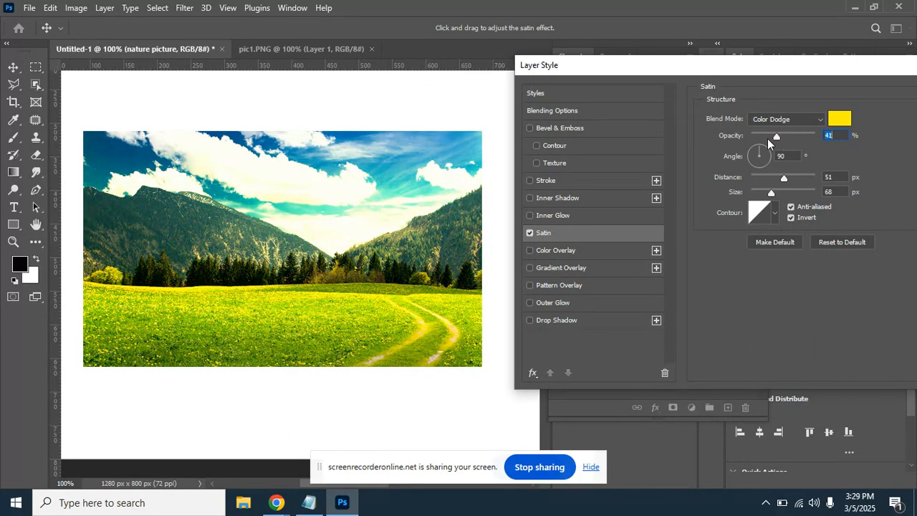
# Open the color picker for the satin effect's color.
pyautogui.click(839, 119)
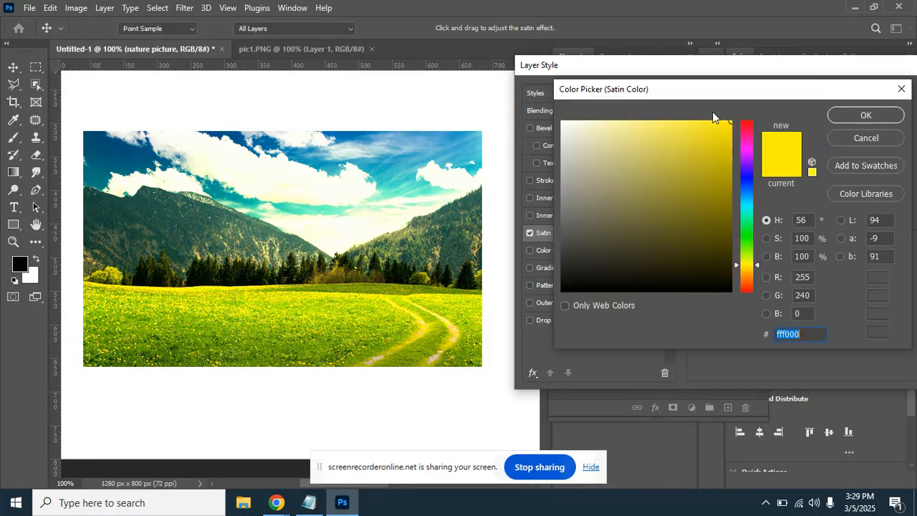